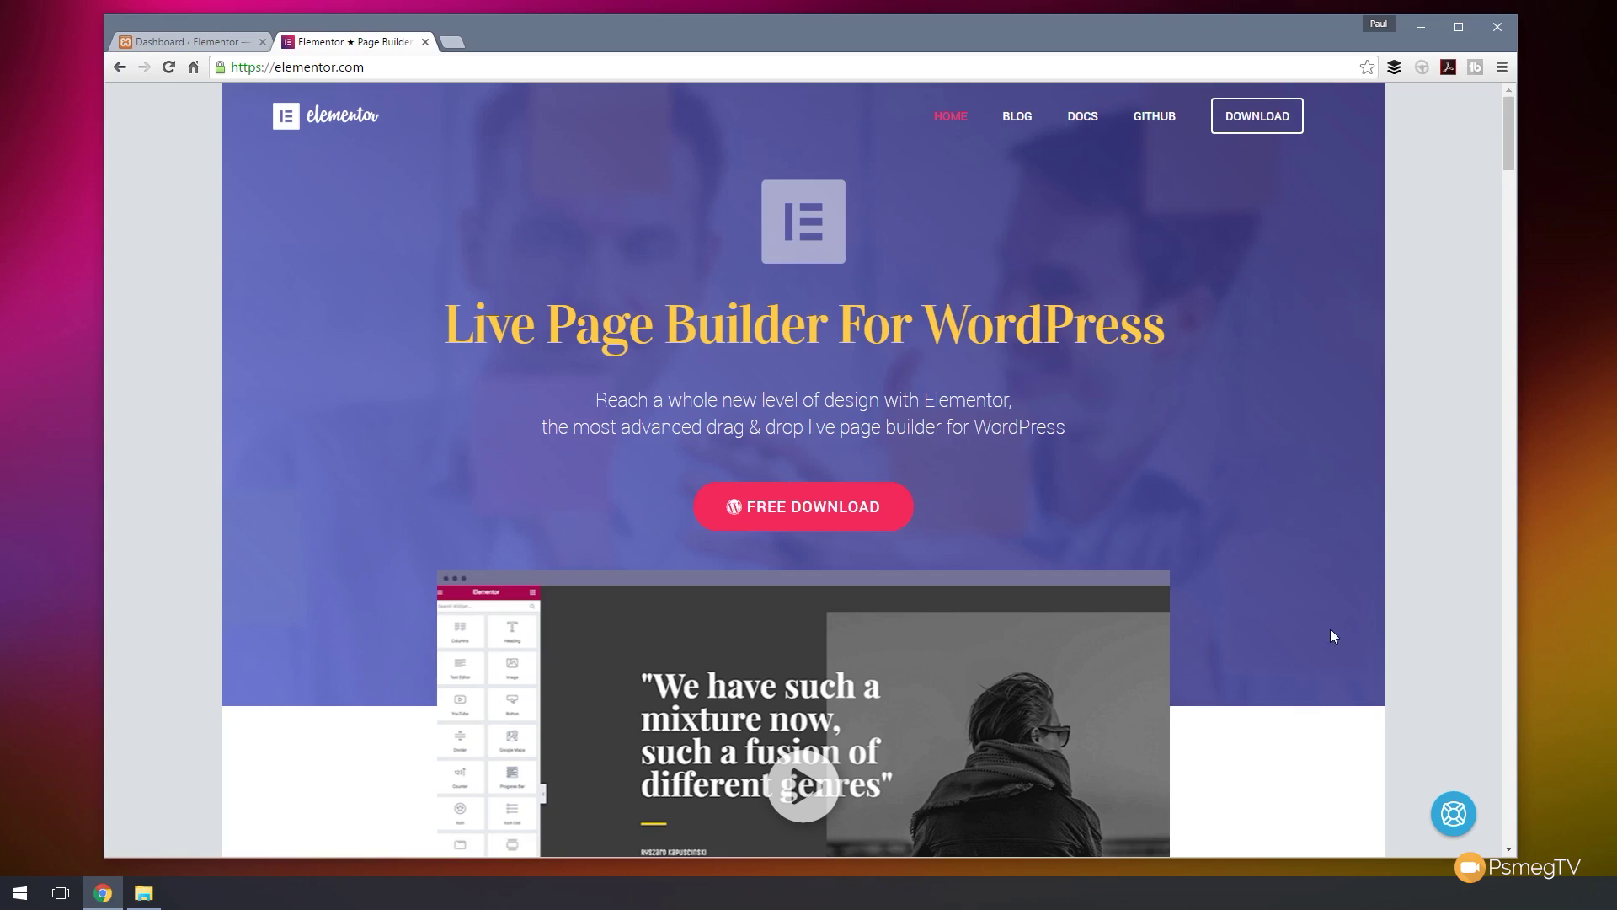
# Look over the features presented on the Elementor homepage and close that page to return to the WordPress dashboard
pyautogui.scroll(-5, 1331, 630)
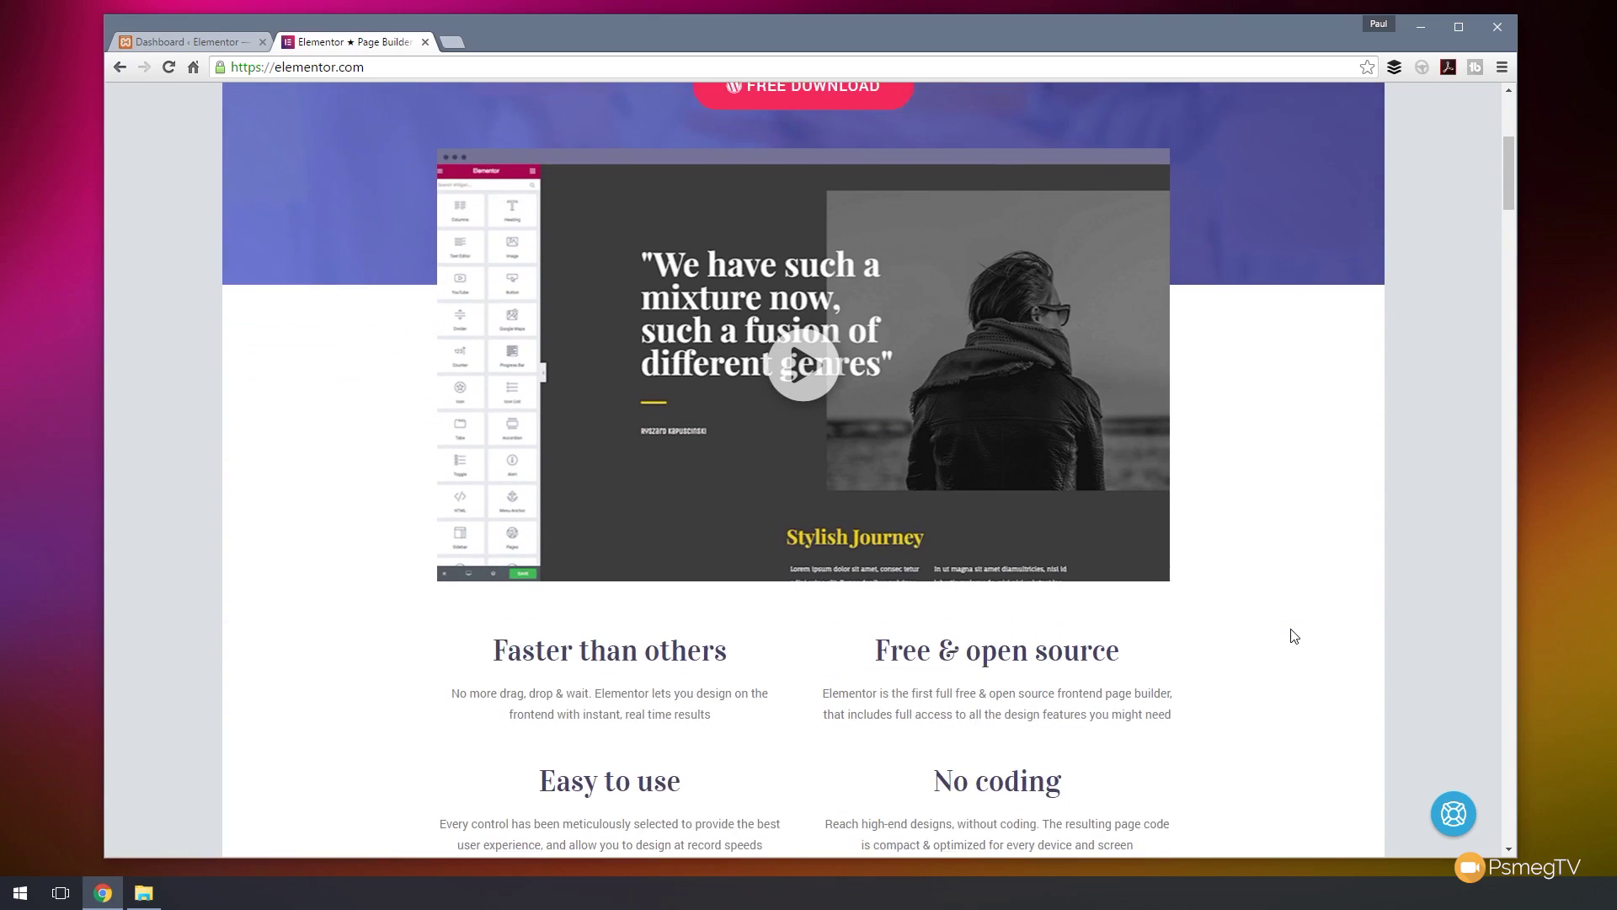
pyautogui.scroll(-5, 1293, 636)
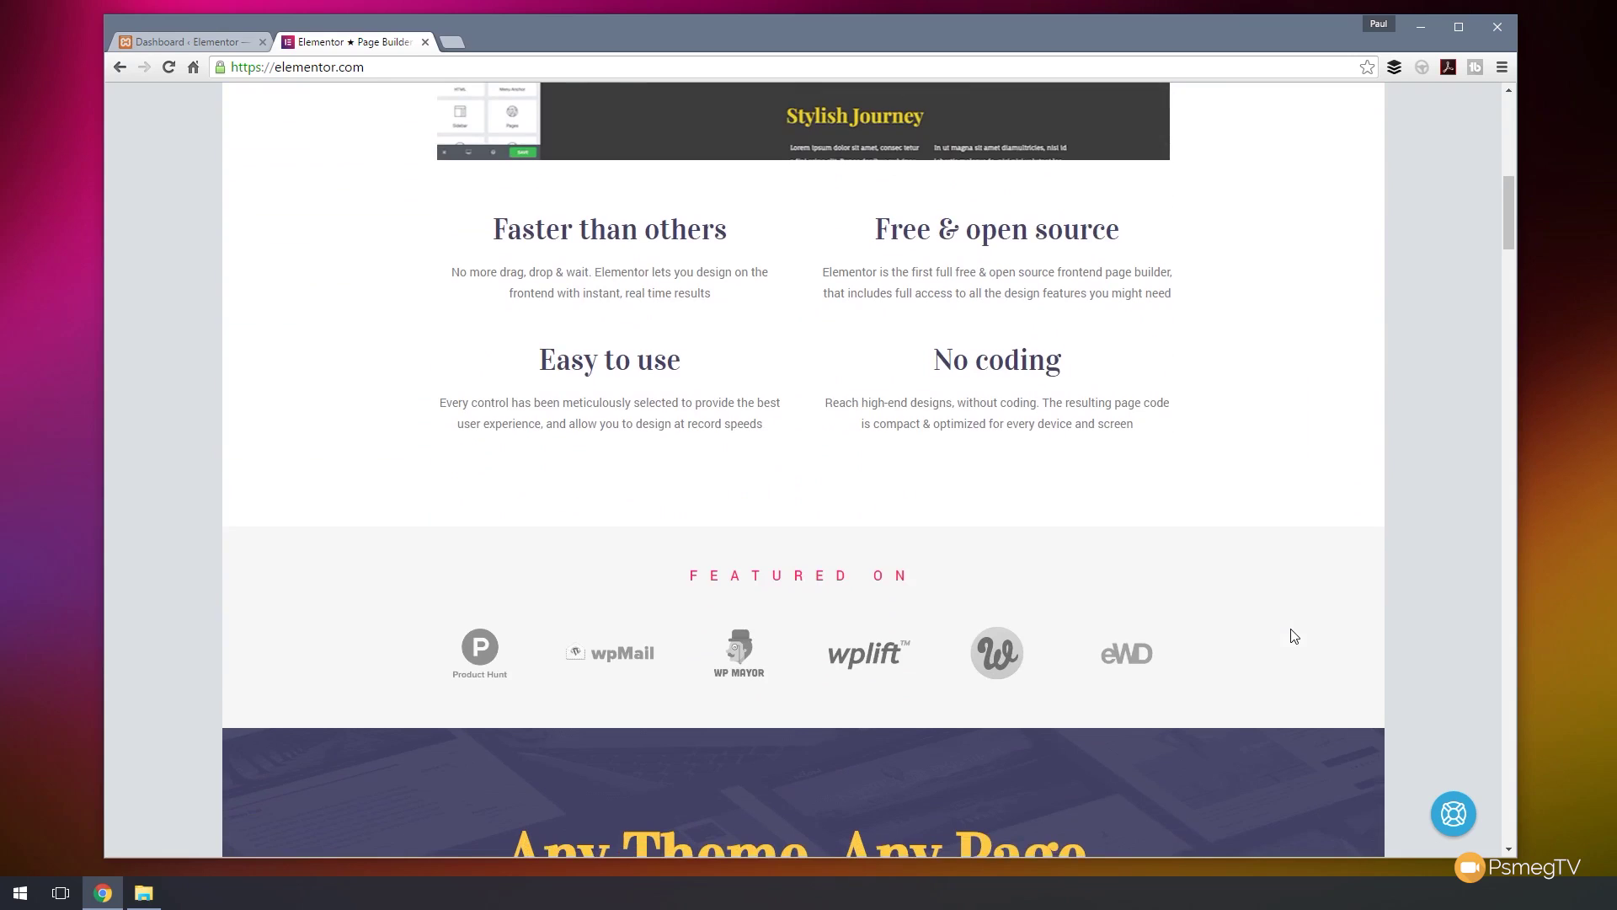
pyautogui.scroll(-6, 1294, 636)
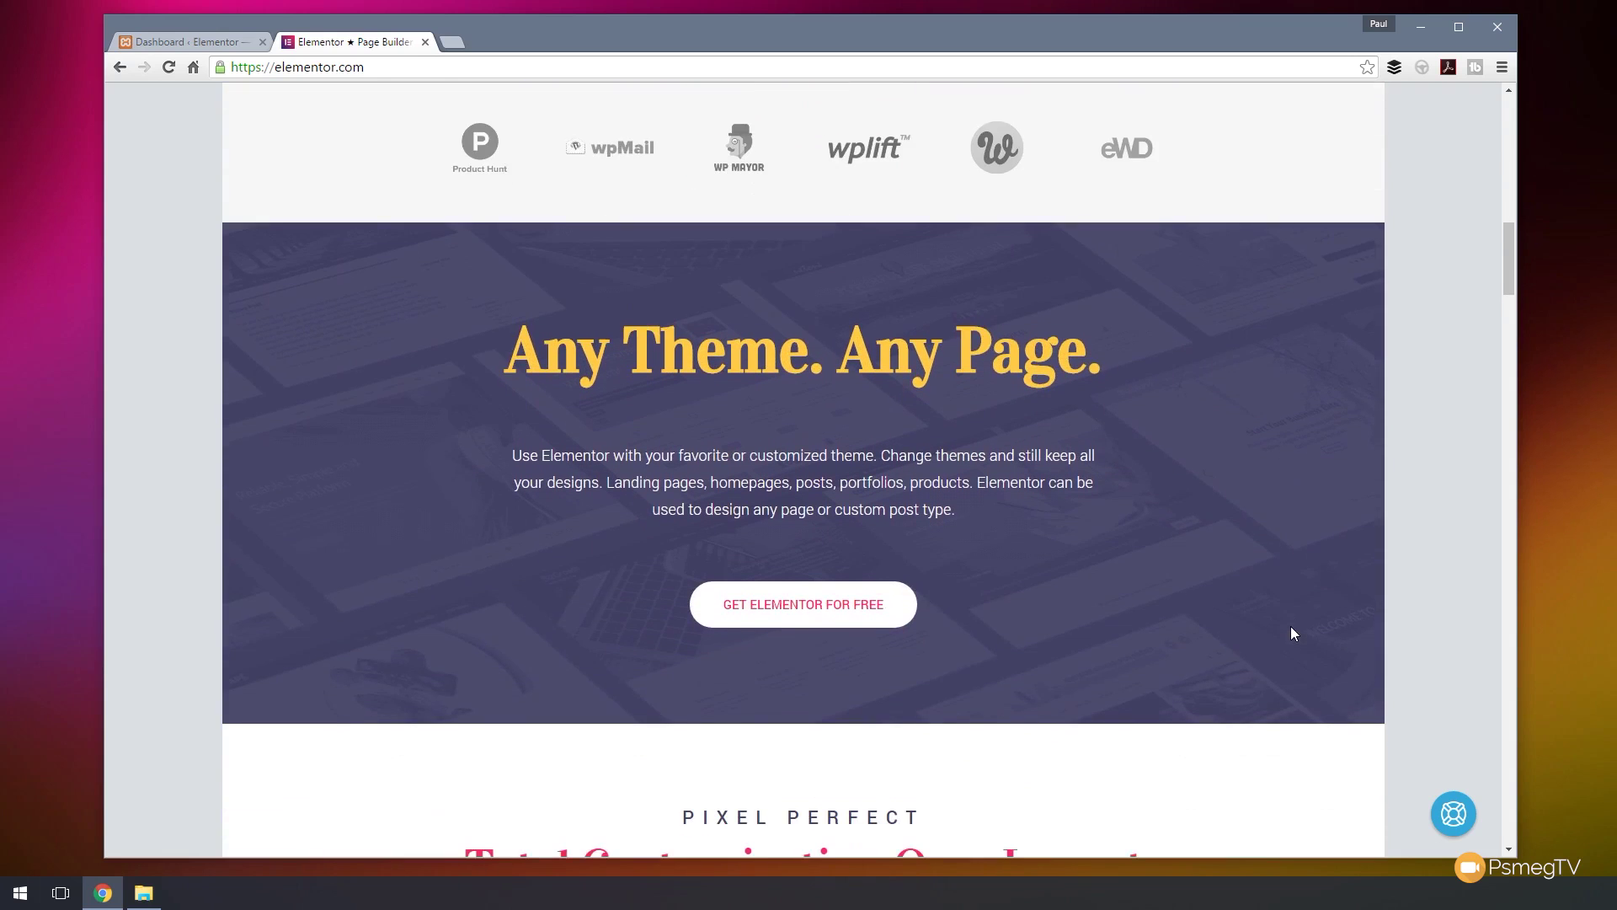
pyautogui.click(425, 41)
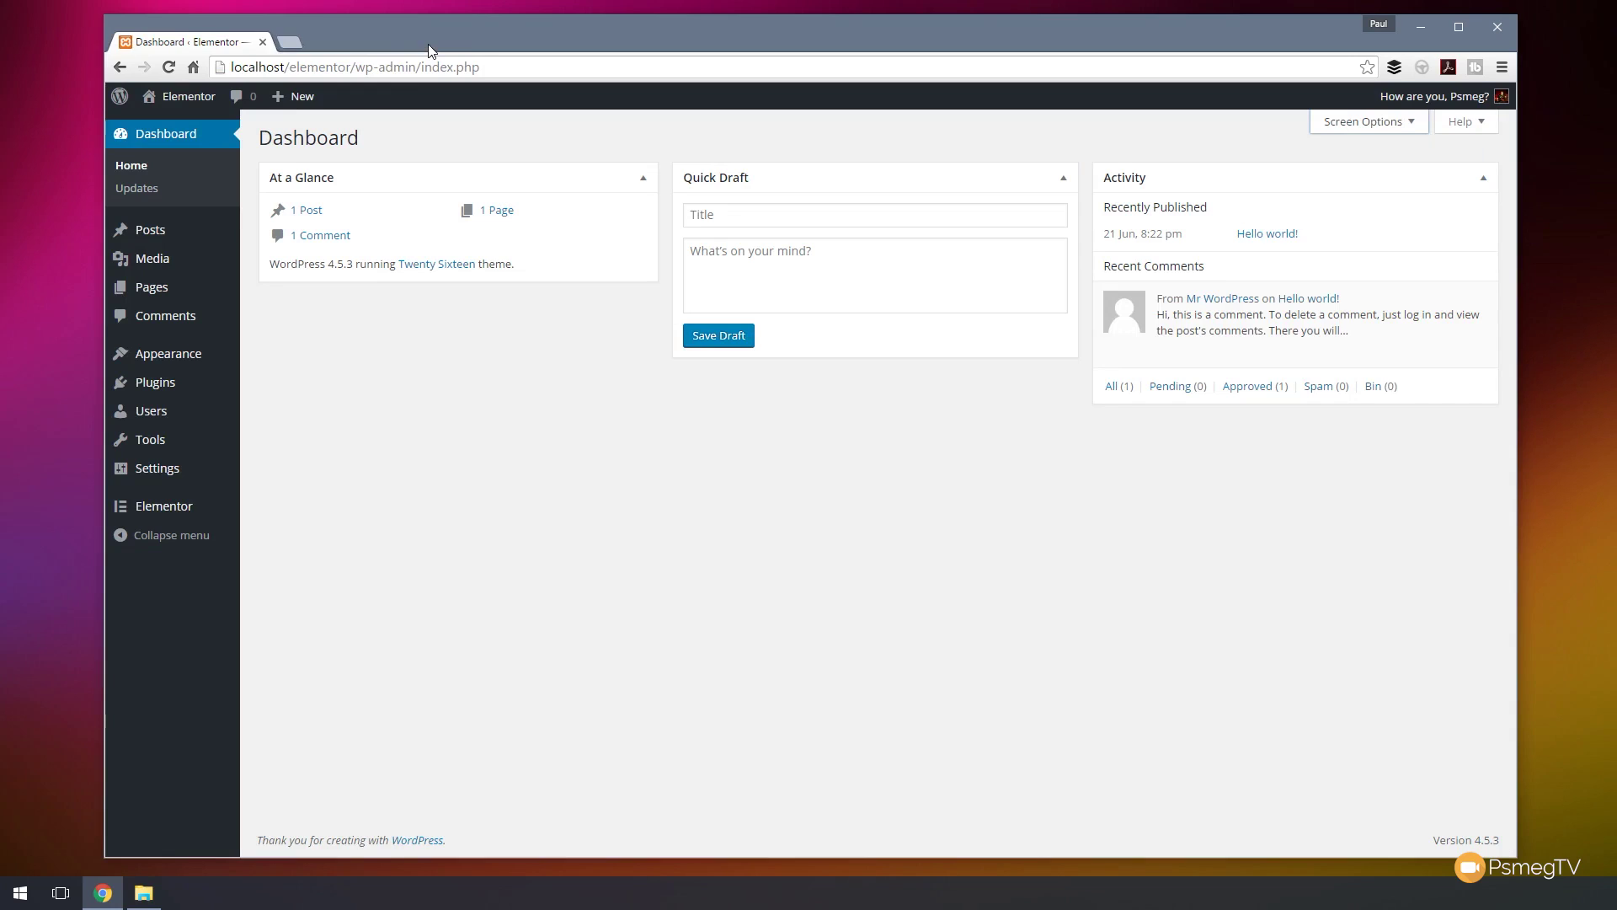
# Create a new WordPress page titled "Elementor" and open it in the Elementor editor
pyautogui.moveTo(185, 296)
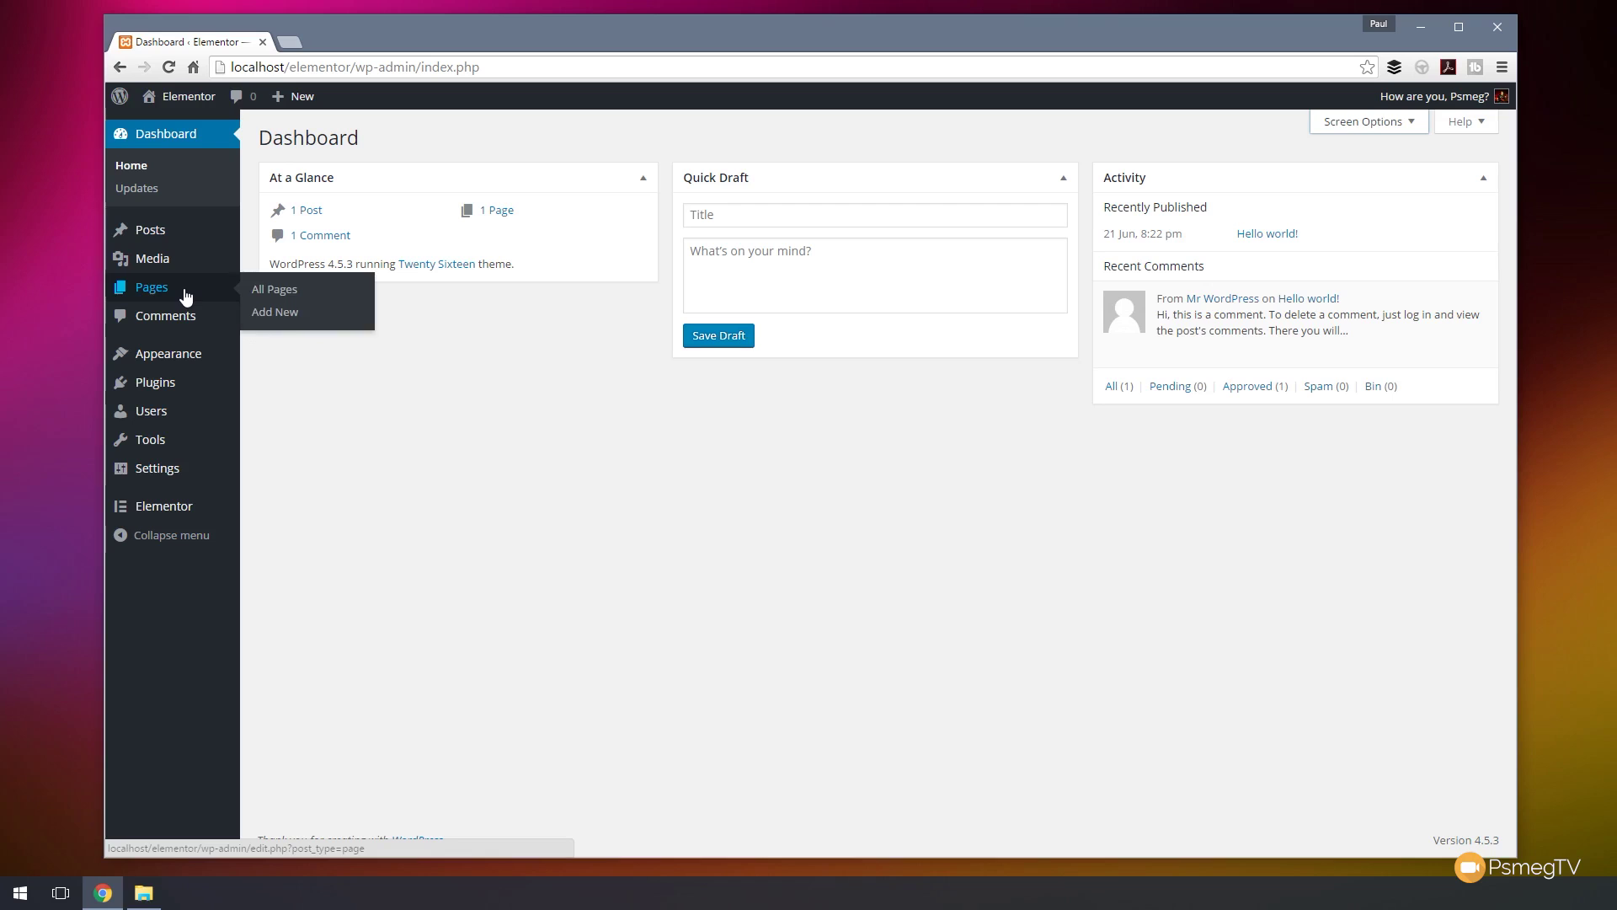
pyautogui.click(277, 314)
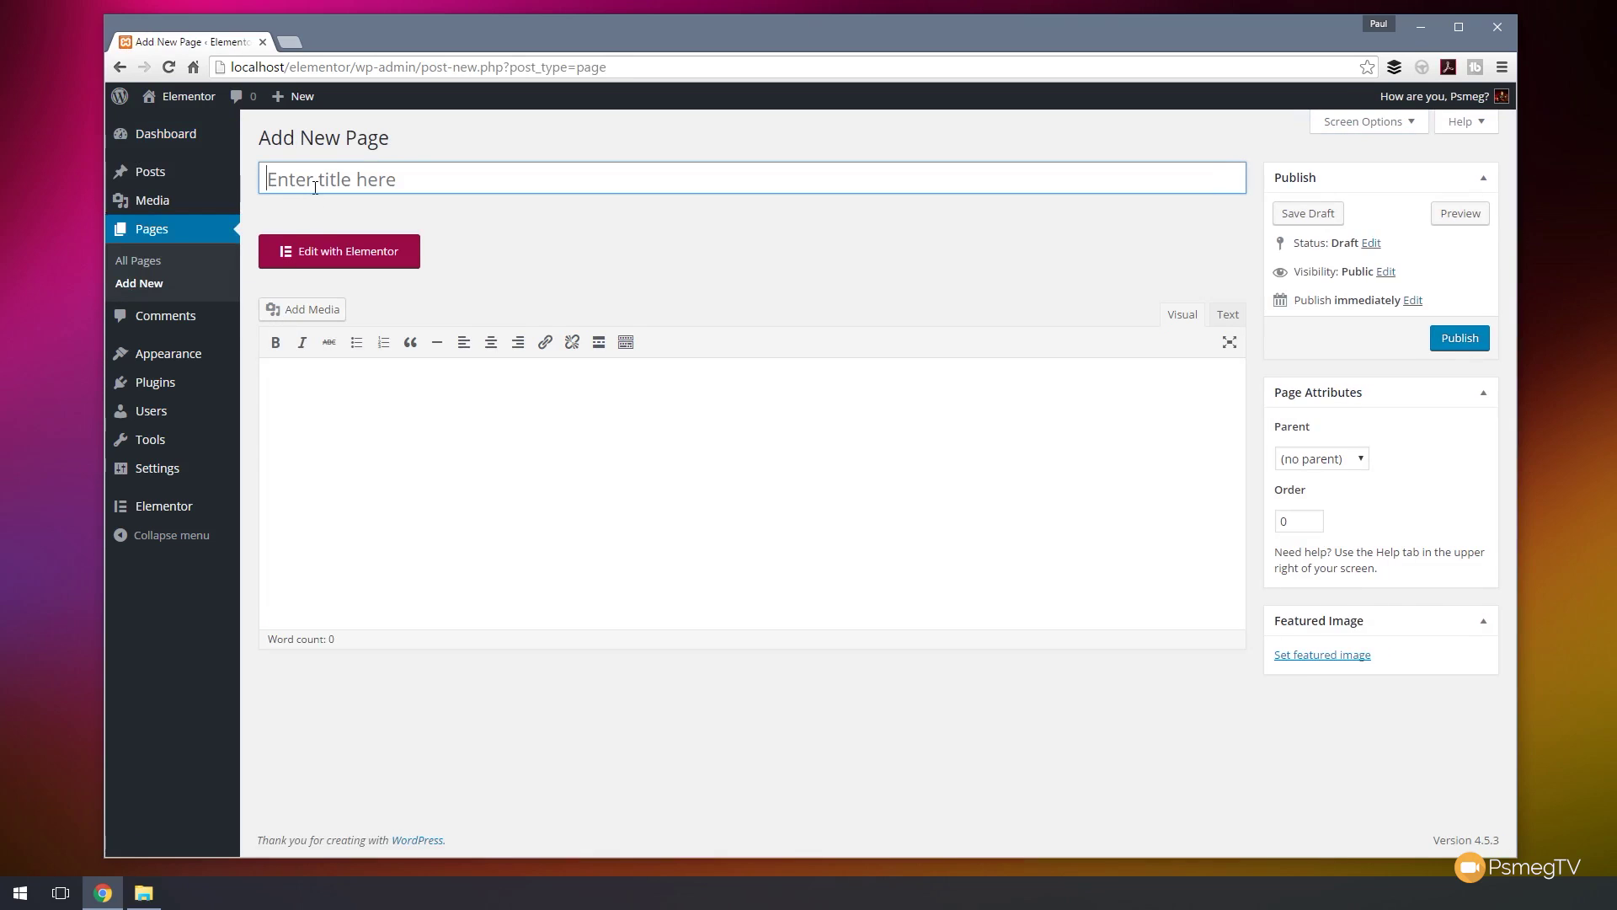
pyautogui.write('Elementor')
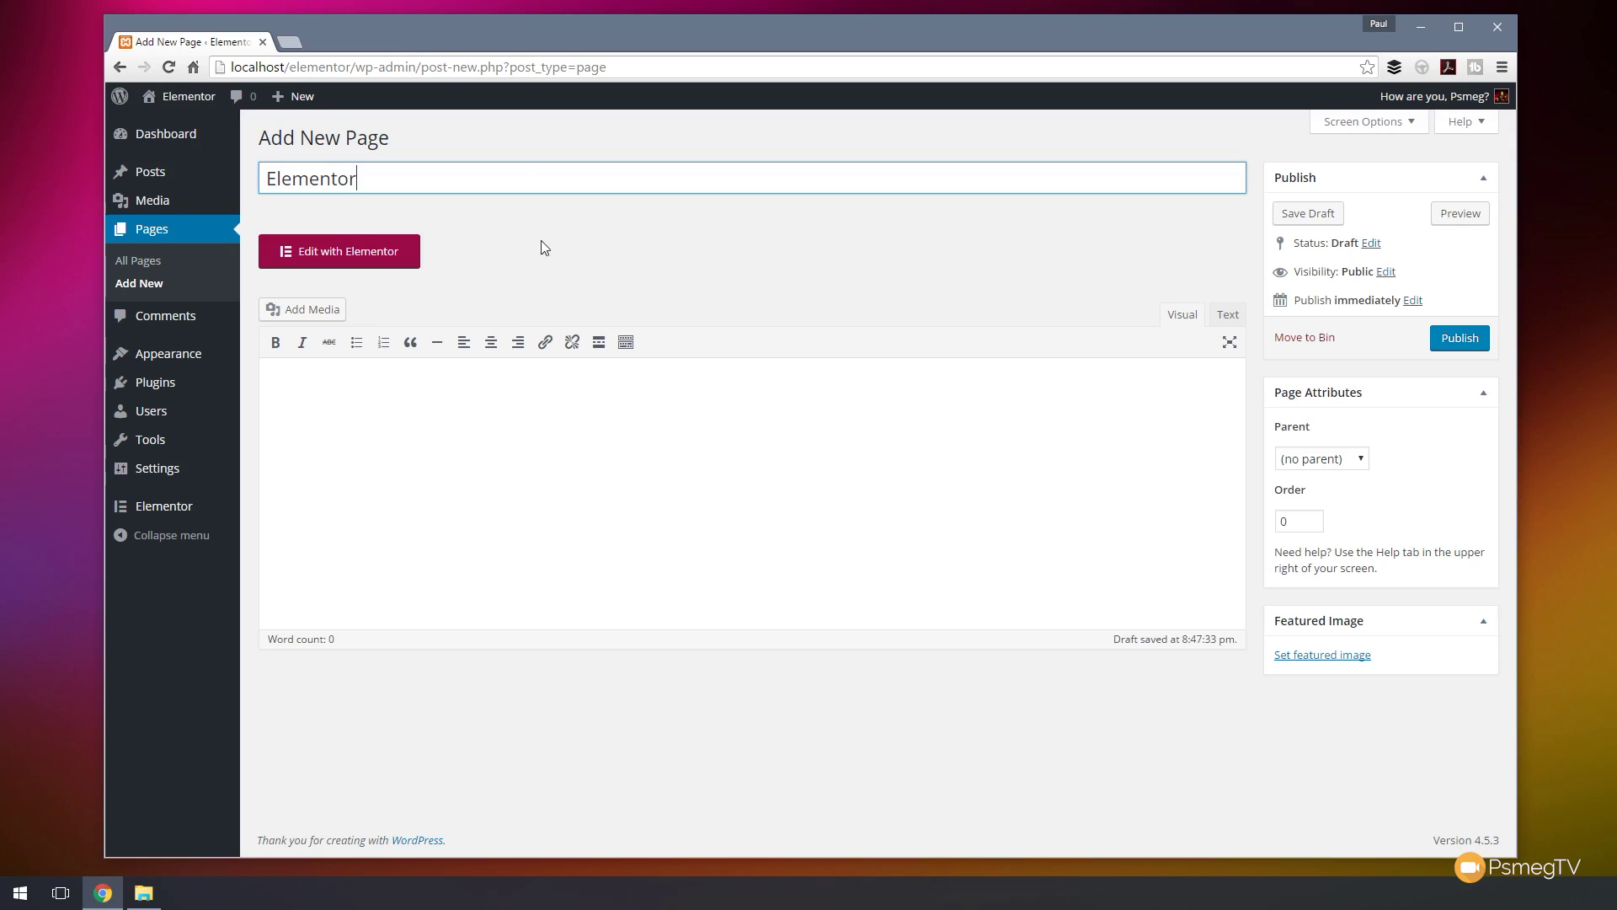
pyautogui.click(350, 258)
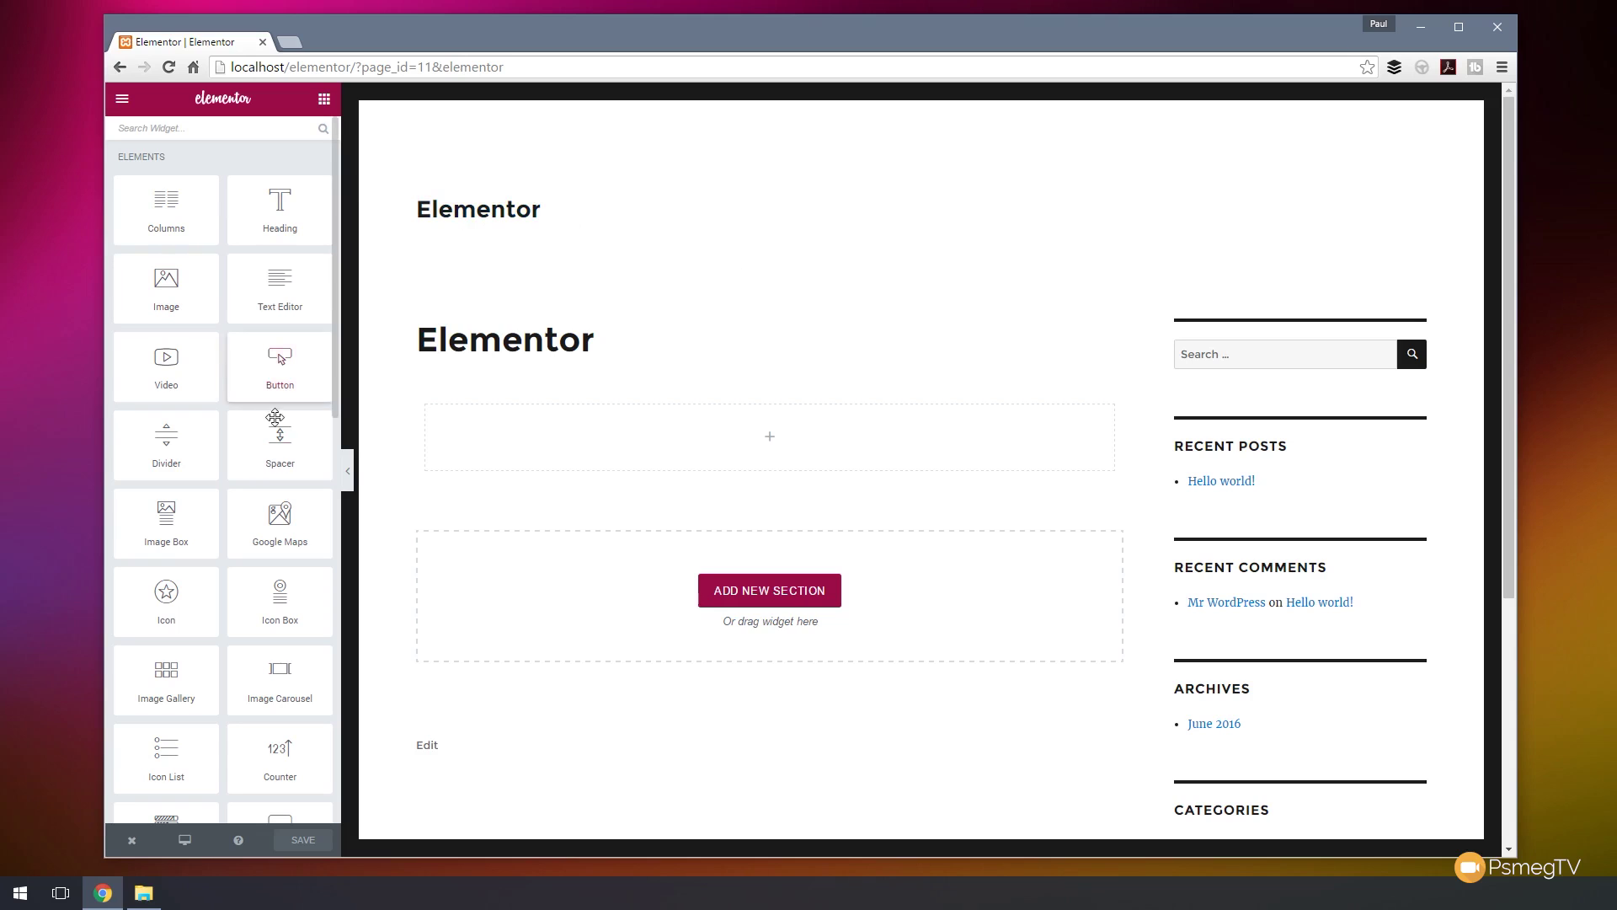
# Examine the full list of available widgets and the column and section controls of the empty section
pyautogui.scroll(-3, 336, 384)
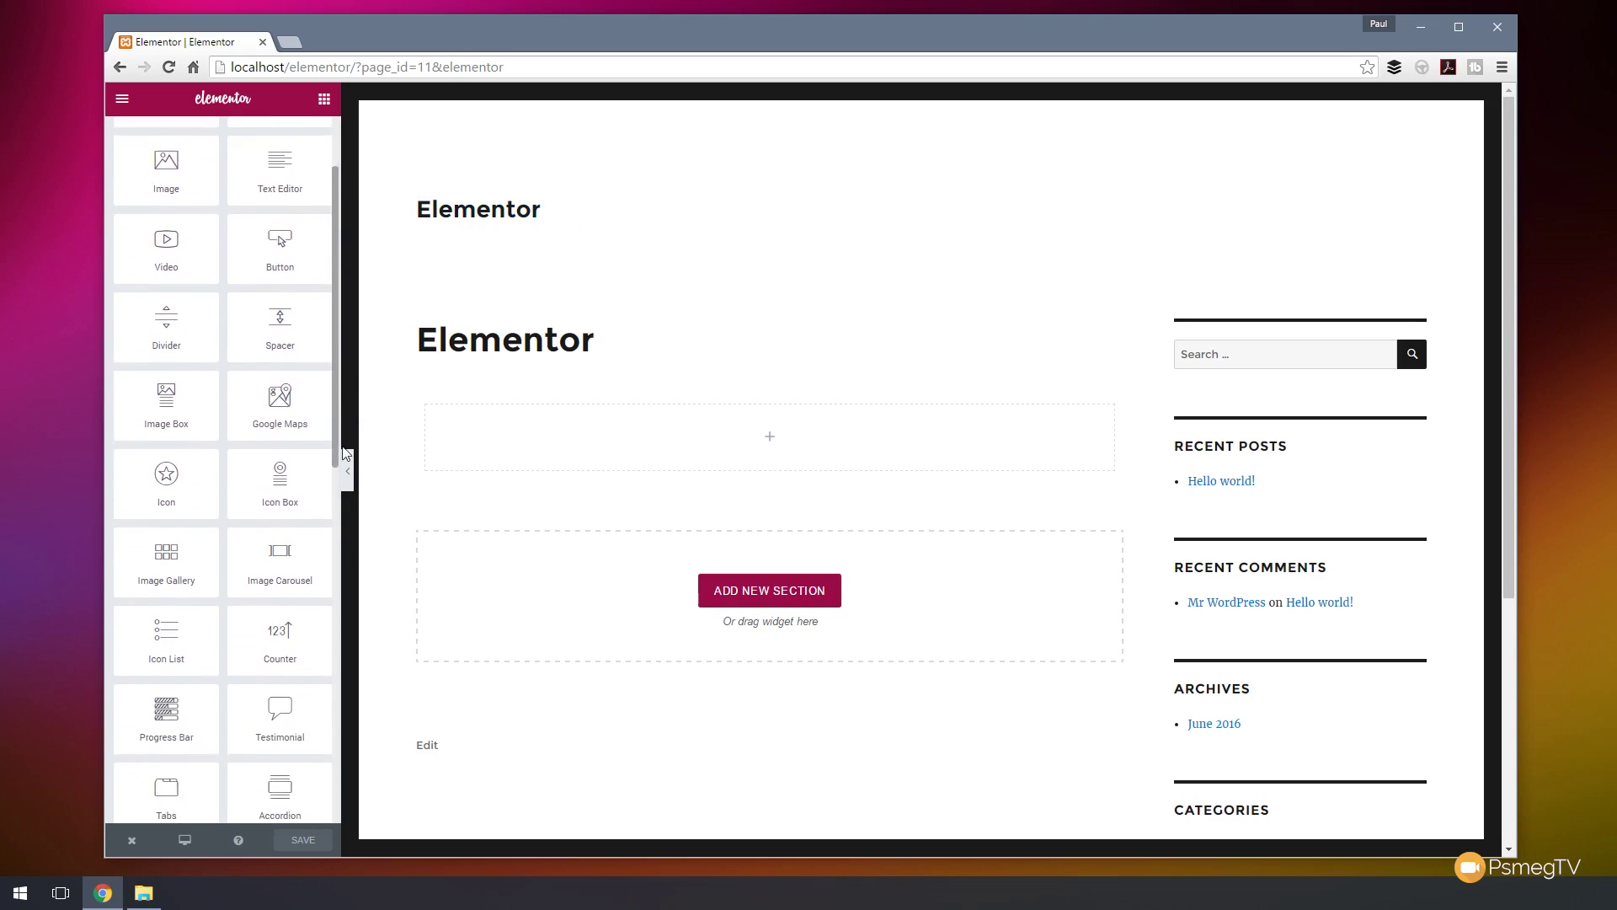
pyautogui.moveTo(336, 496); pyautogui.dragTo(346, 805)
pyautogui.scroll(12, 314, 433)
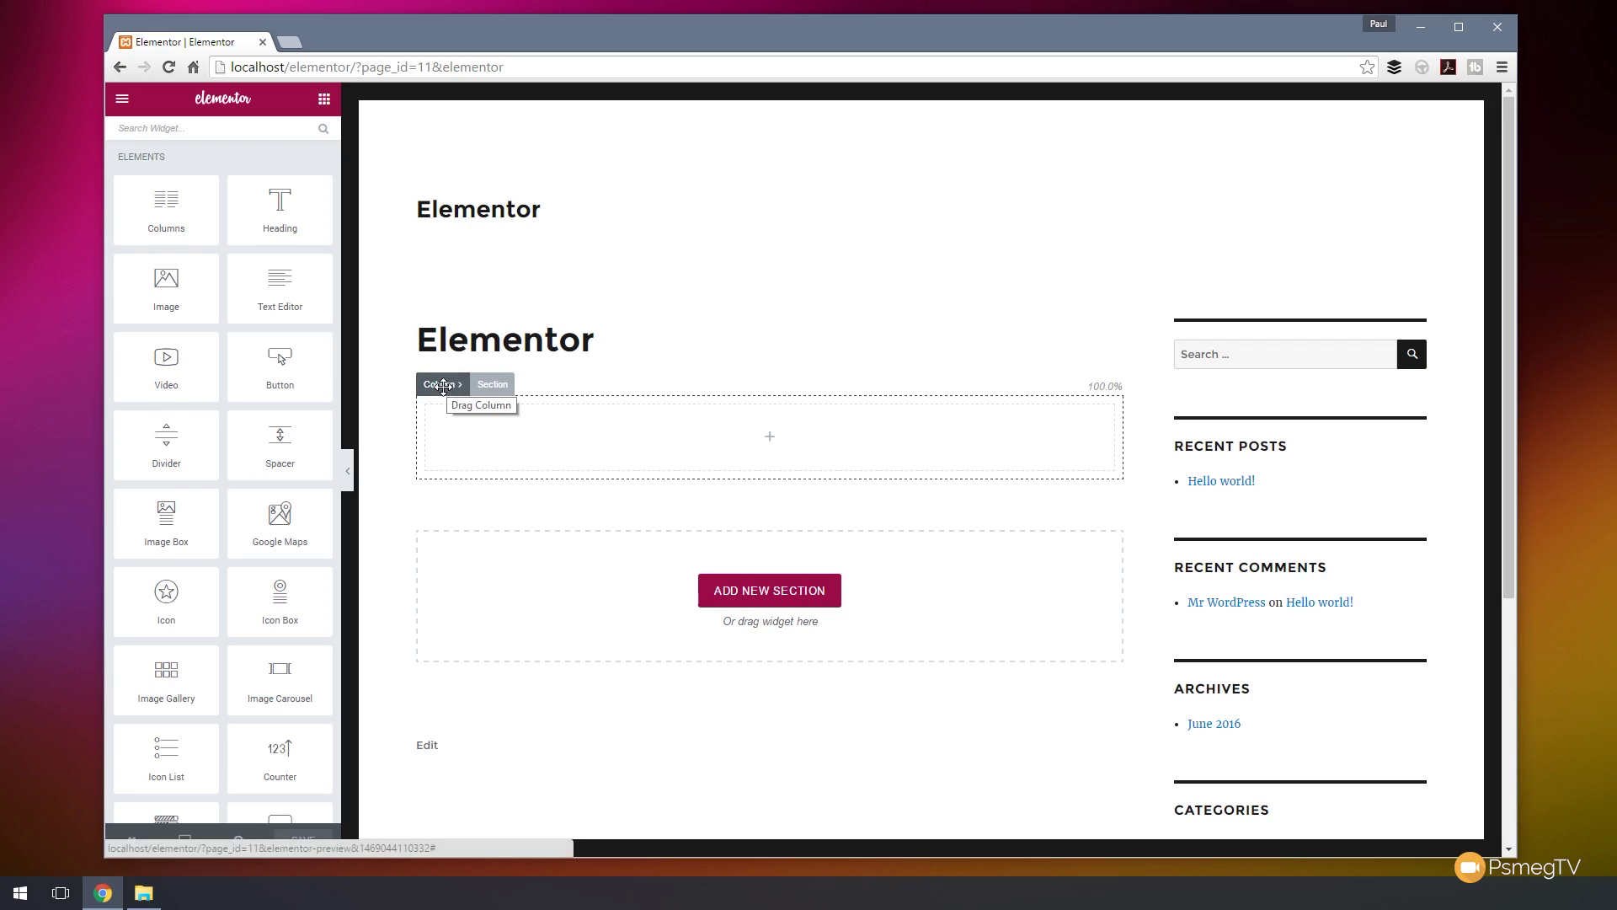
pyautogui.click(444, 386)
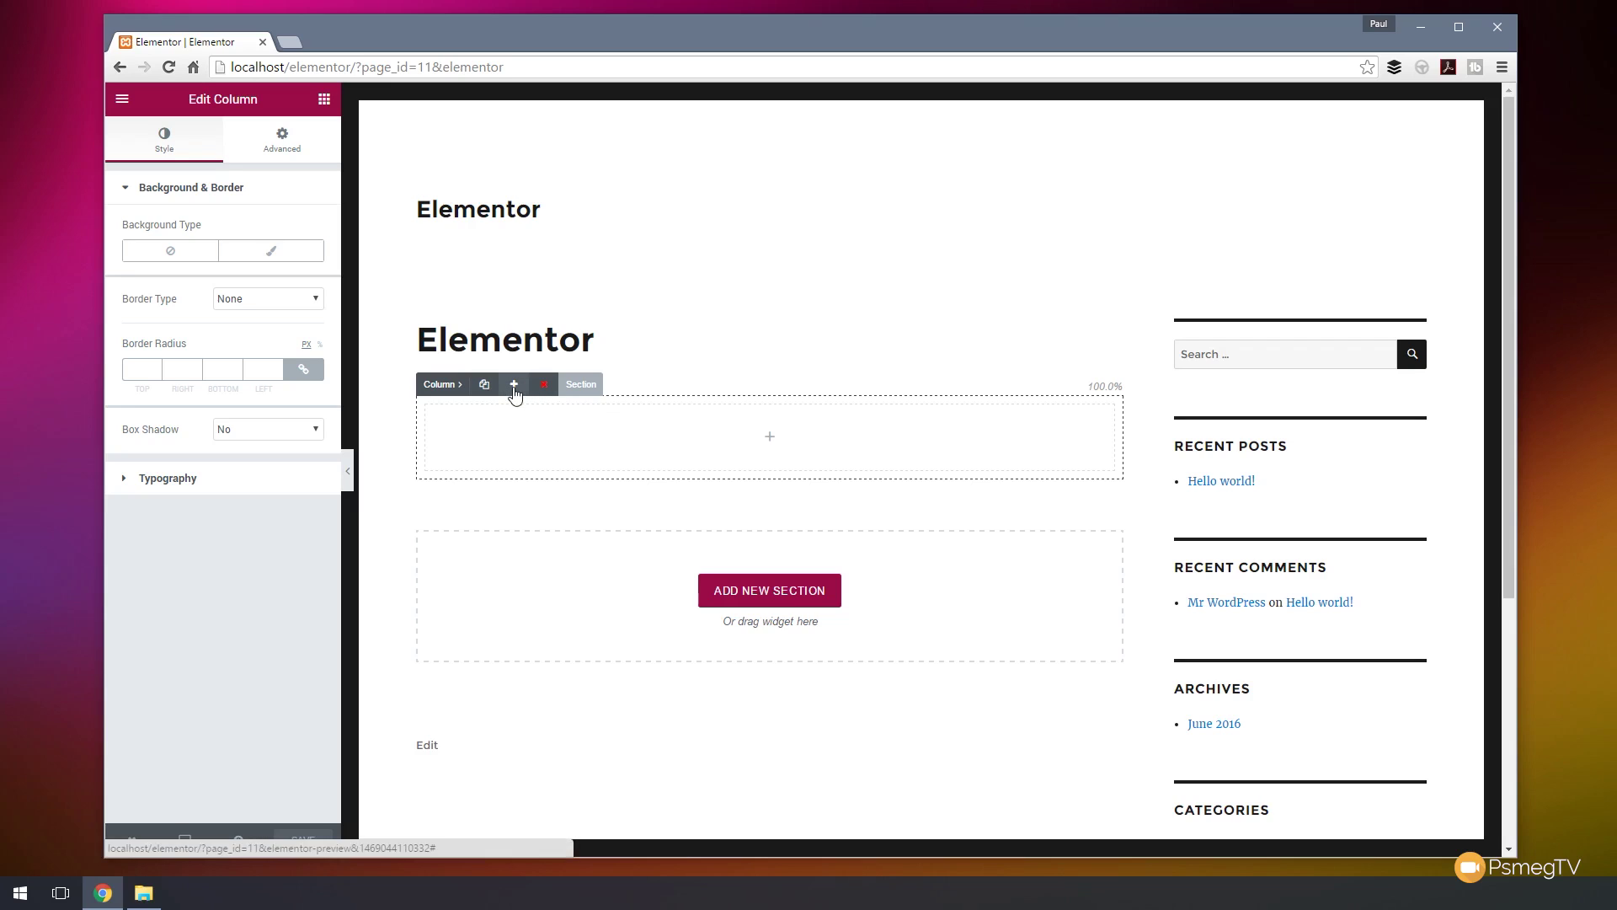
pyautogui.click(581, 385)
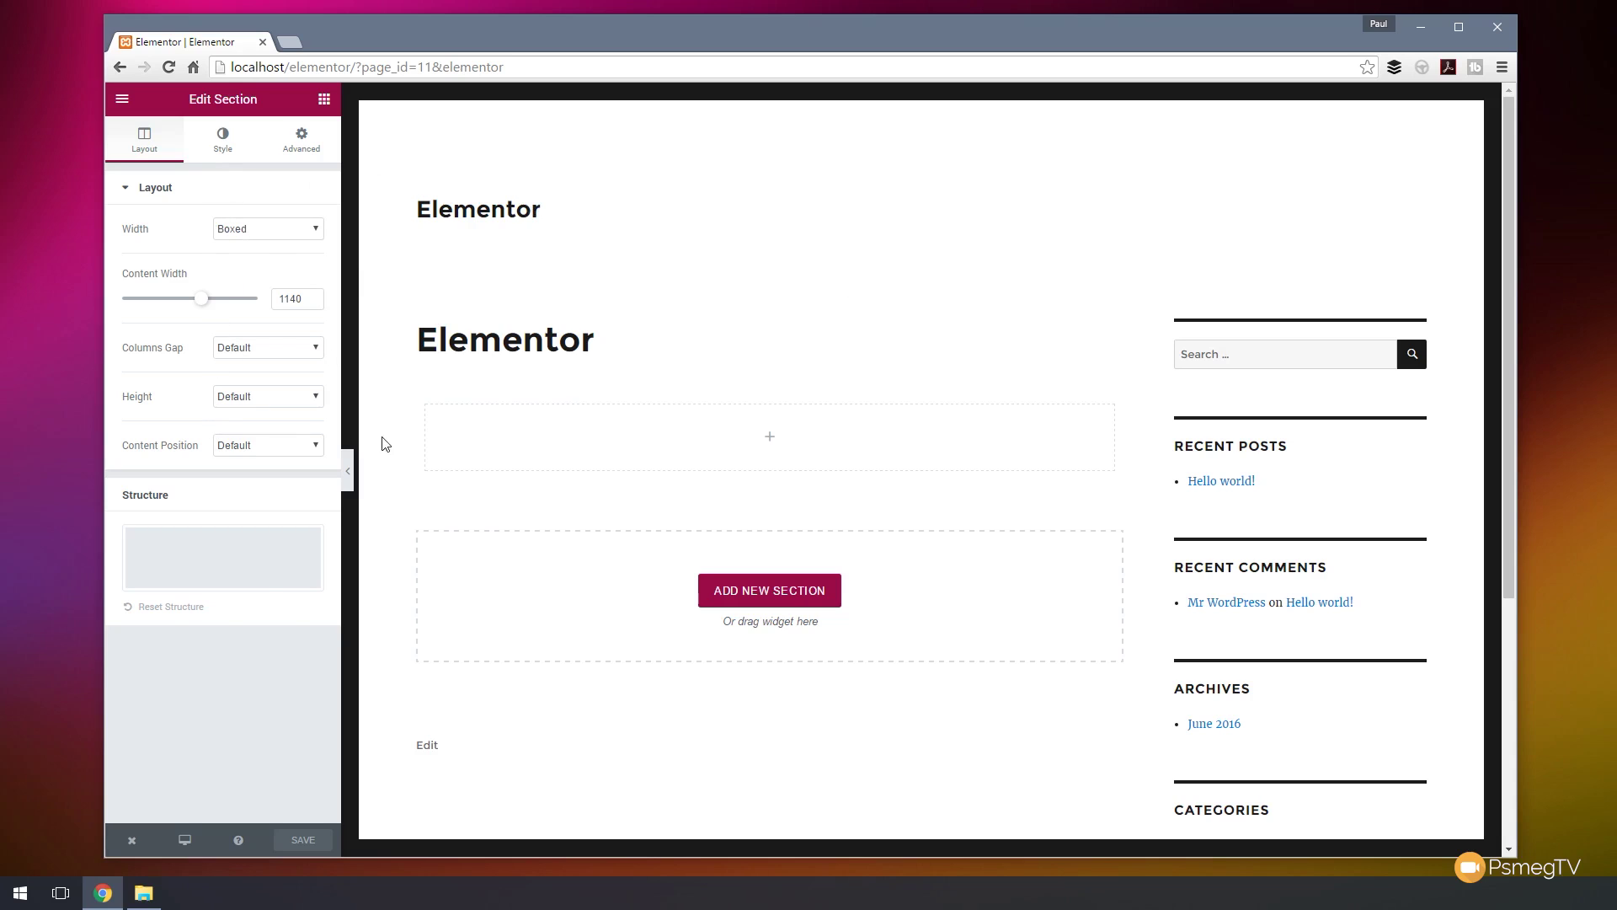
pyautogui.click(440, 384)
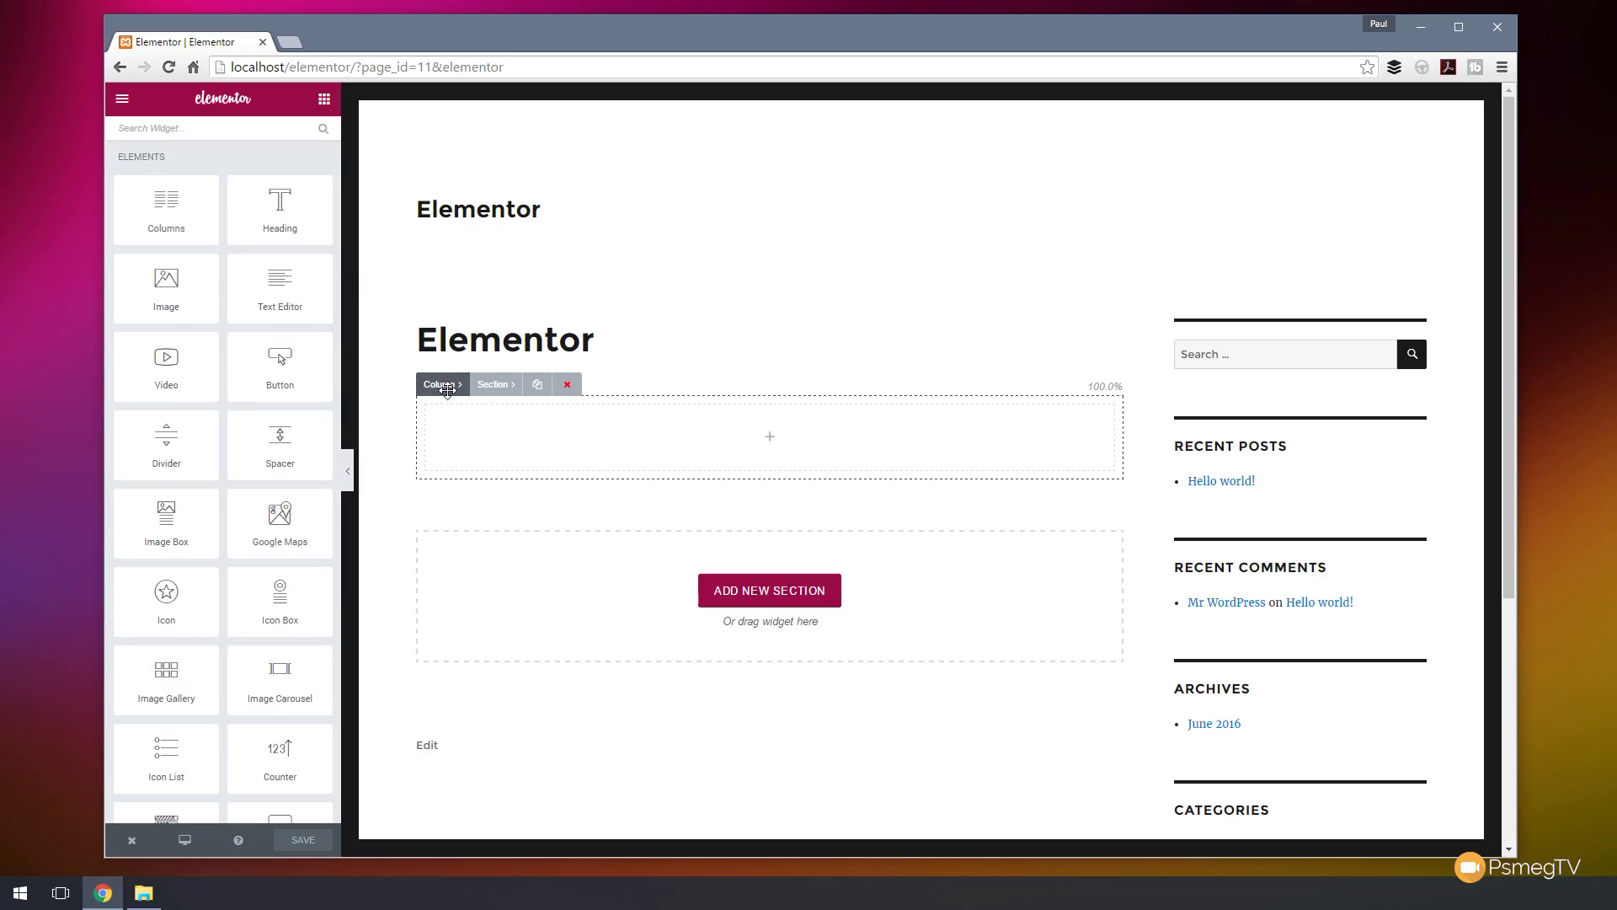
pyautogui.click(482, 409)
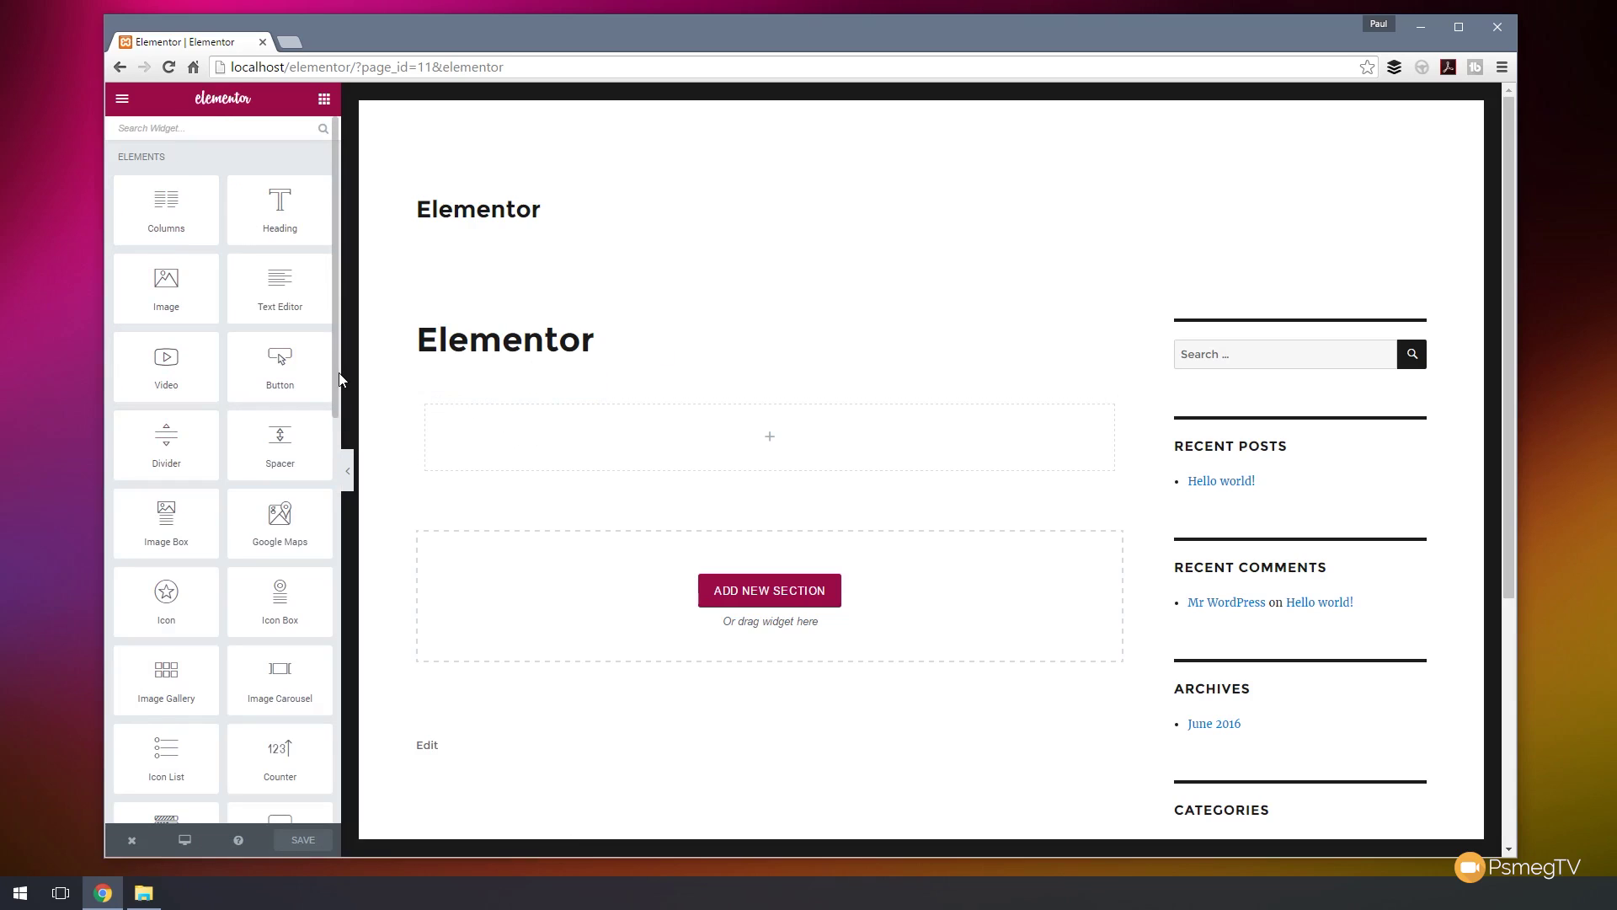
pyautogui.moveTo(525, 440)
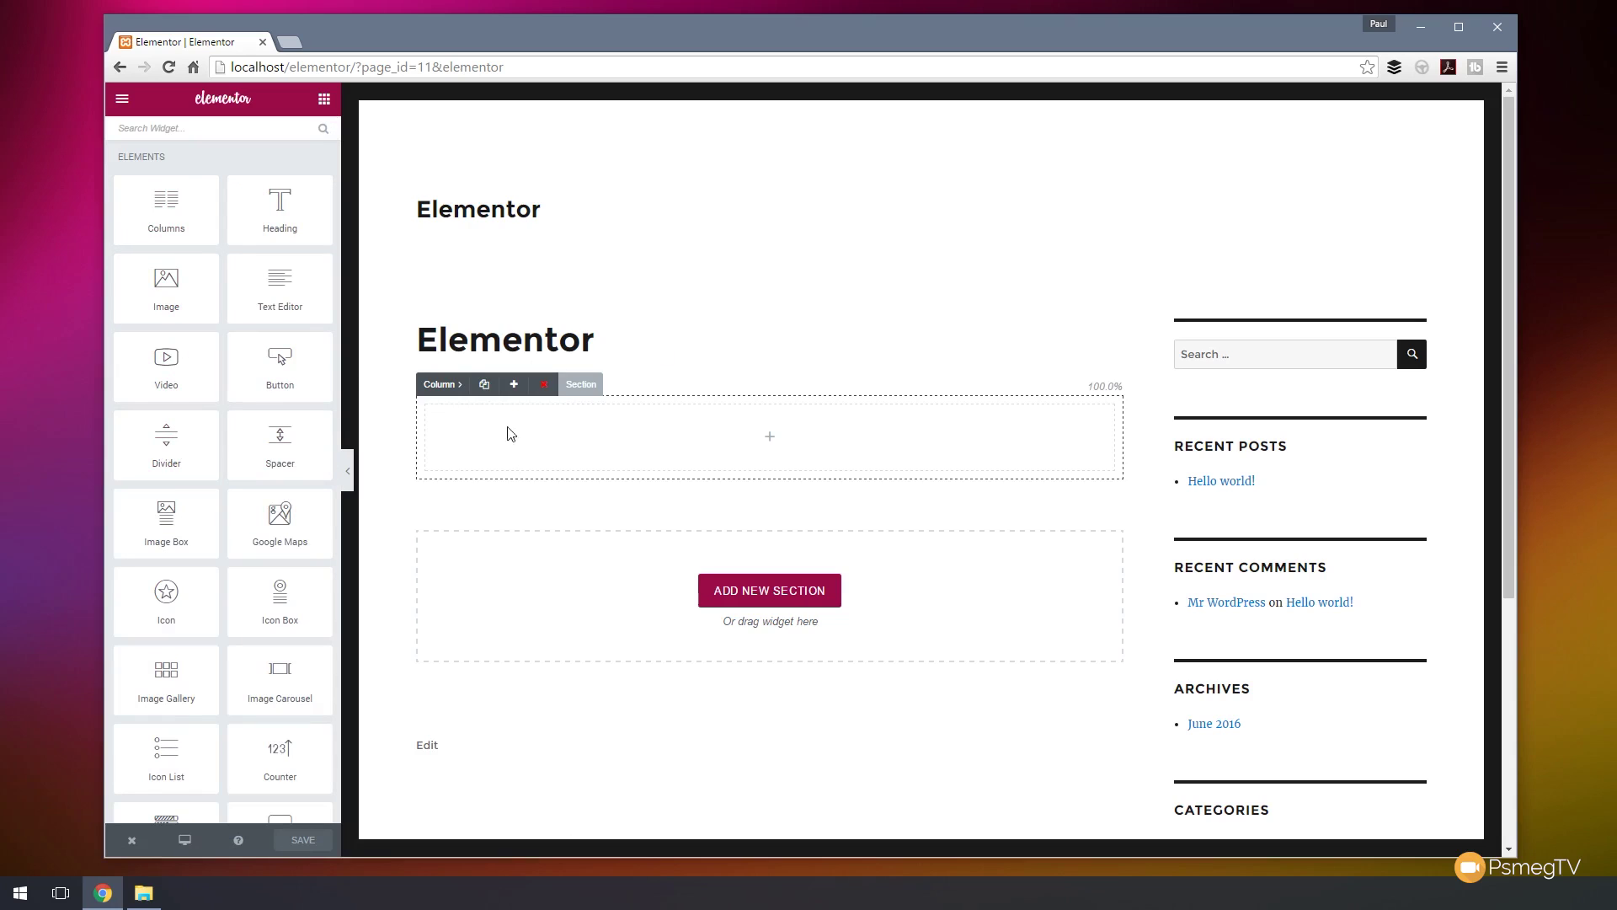
# Examine the empty column's typography, spacing, entrance animation and responsive settings, and return to the widget list
pyautogui.click(450, 385)
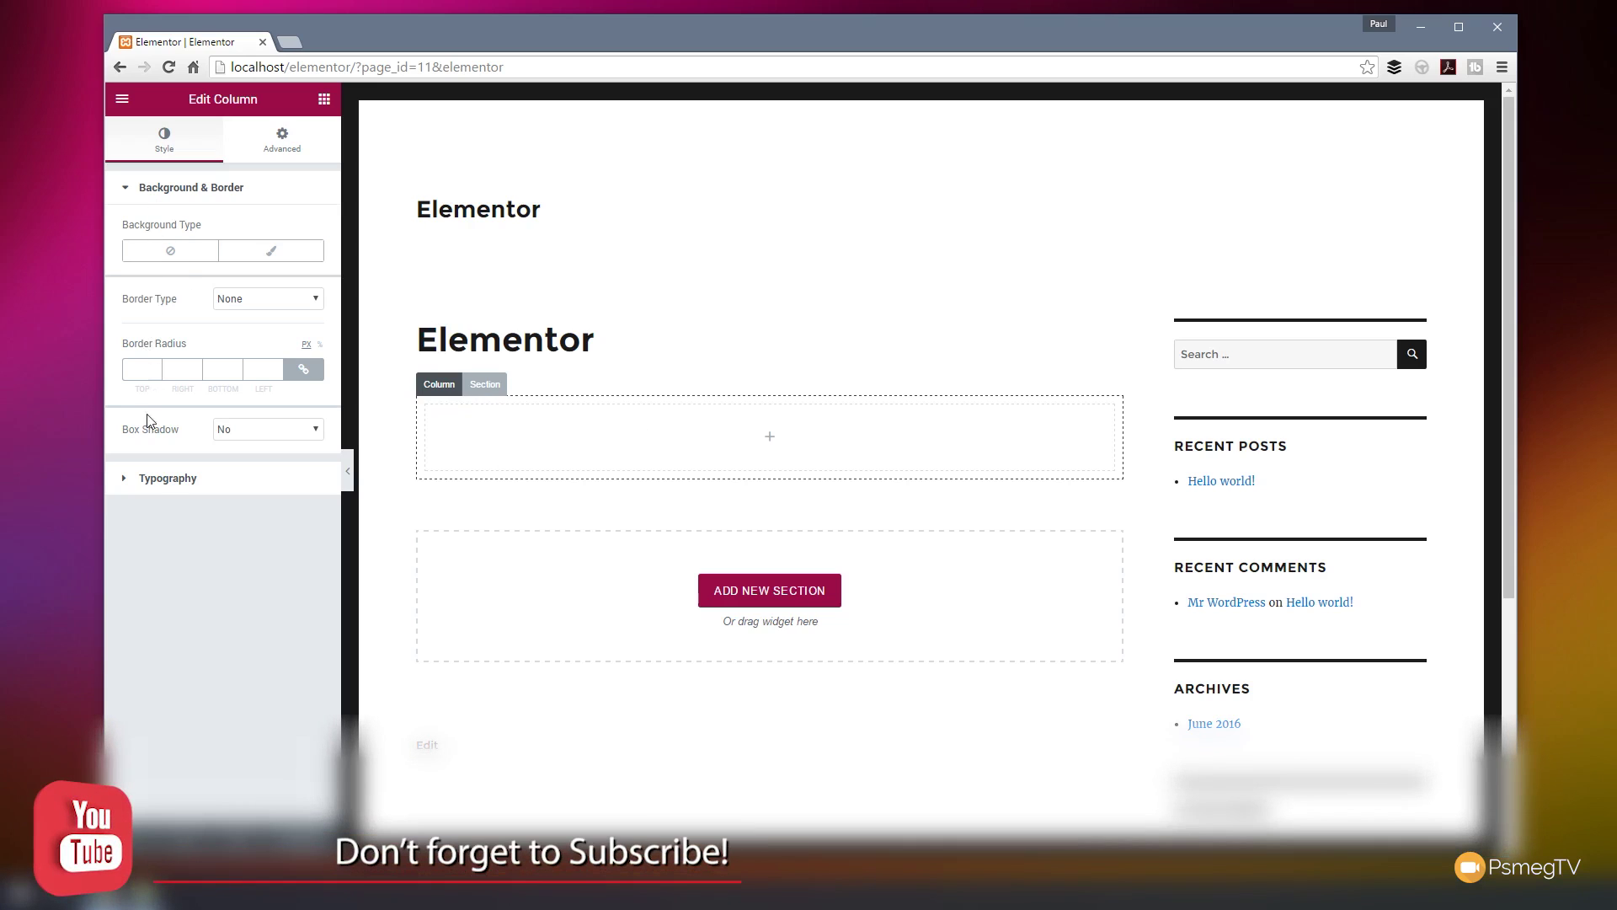
pyautogui.click(165, 487)
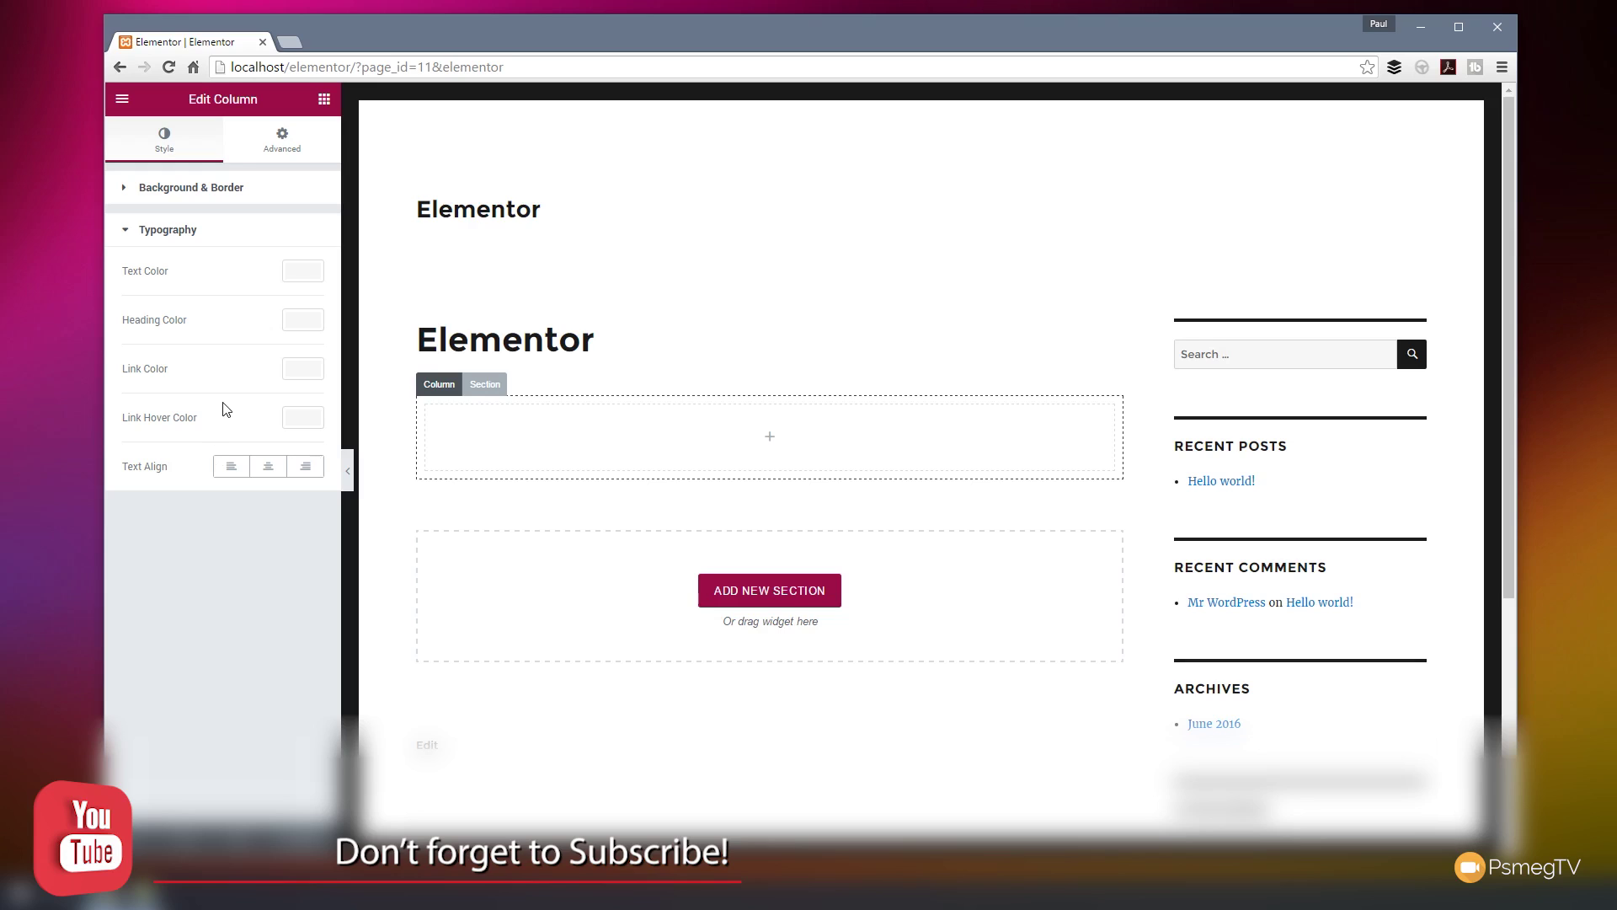
pyautogui.click(284, 150)
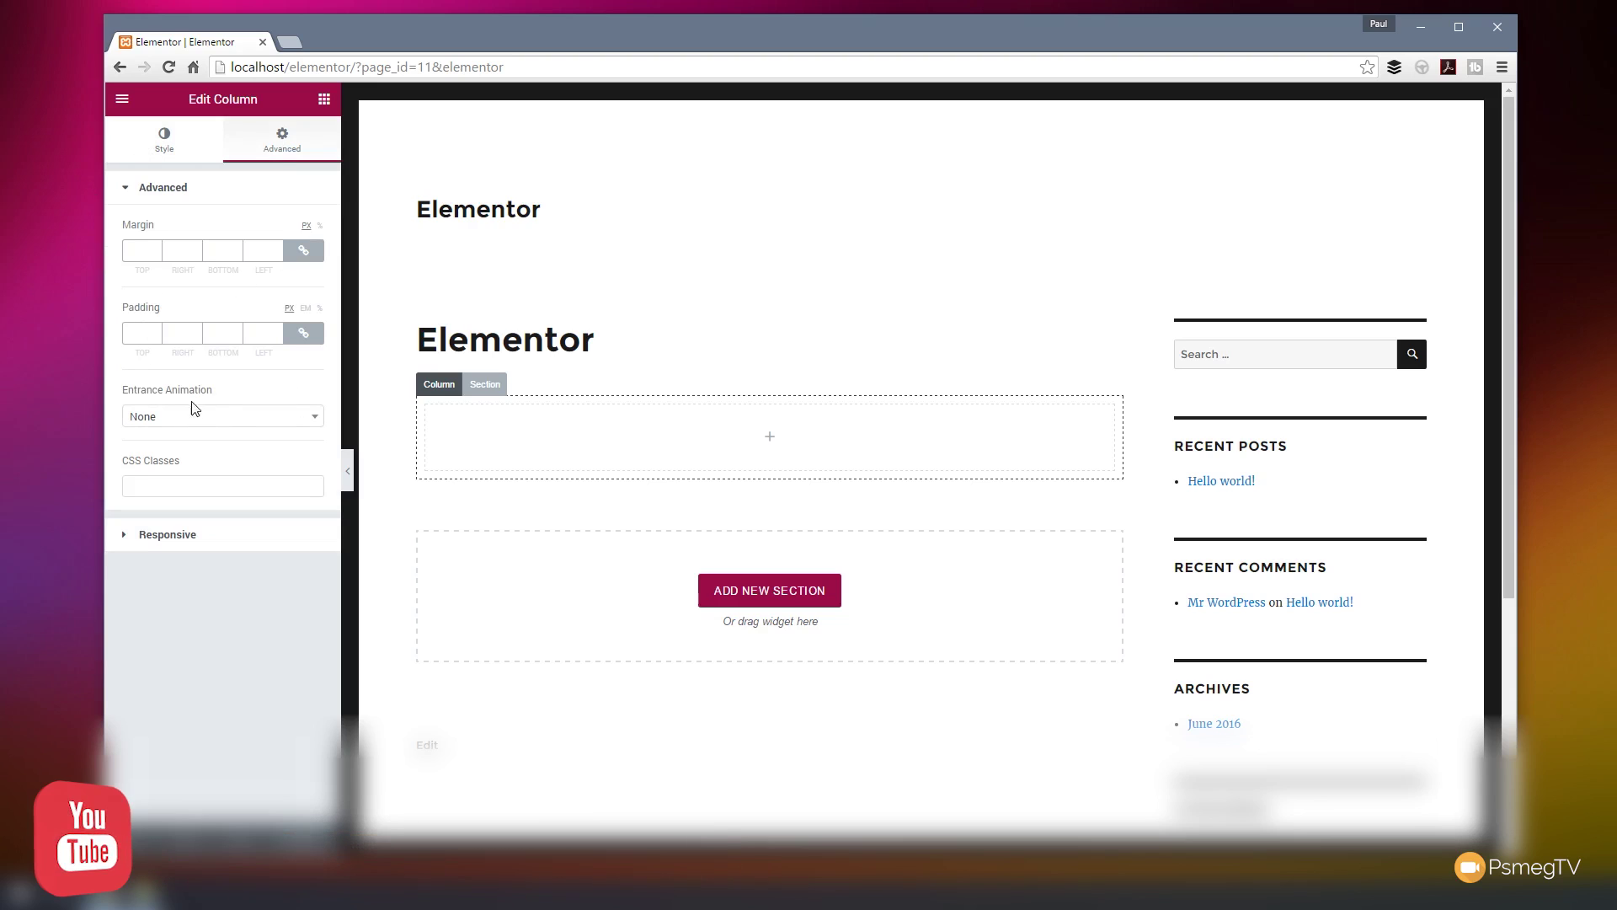
pyautogui.click(312, 418)
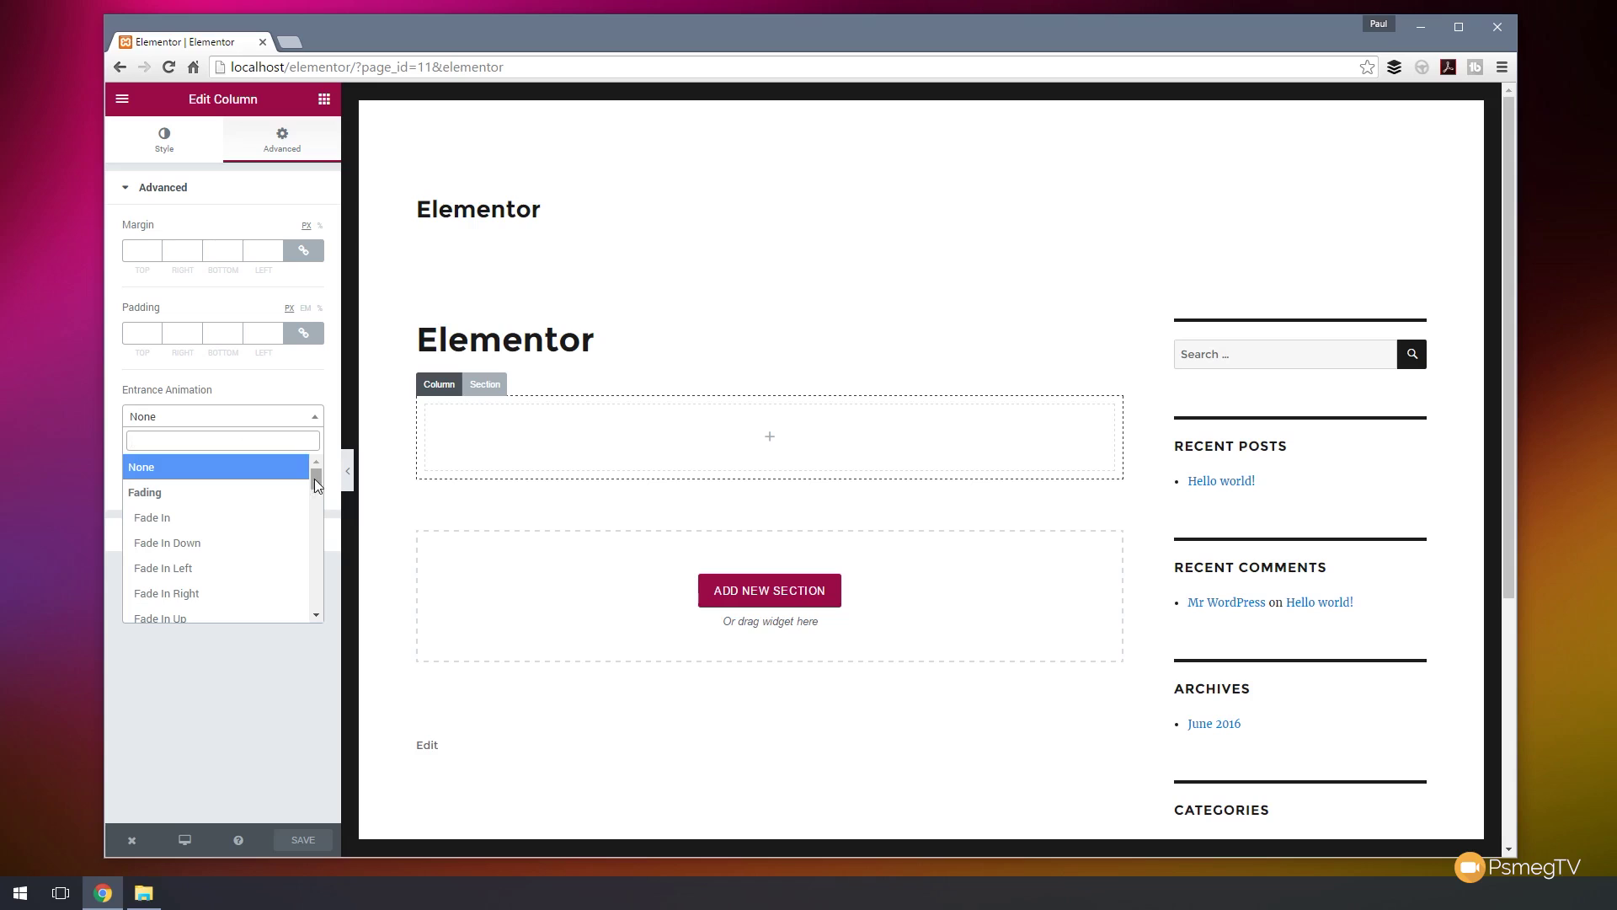
pyautogui.moveTo(321, 493)
pyautogui.mouseDown()
pyautogui.moveTo(325, 580)
pyautogui.moveTo(325, 481)
pyautogui.mouseUp()
pyautogui.click(255, 682)
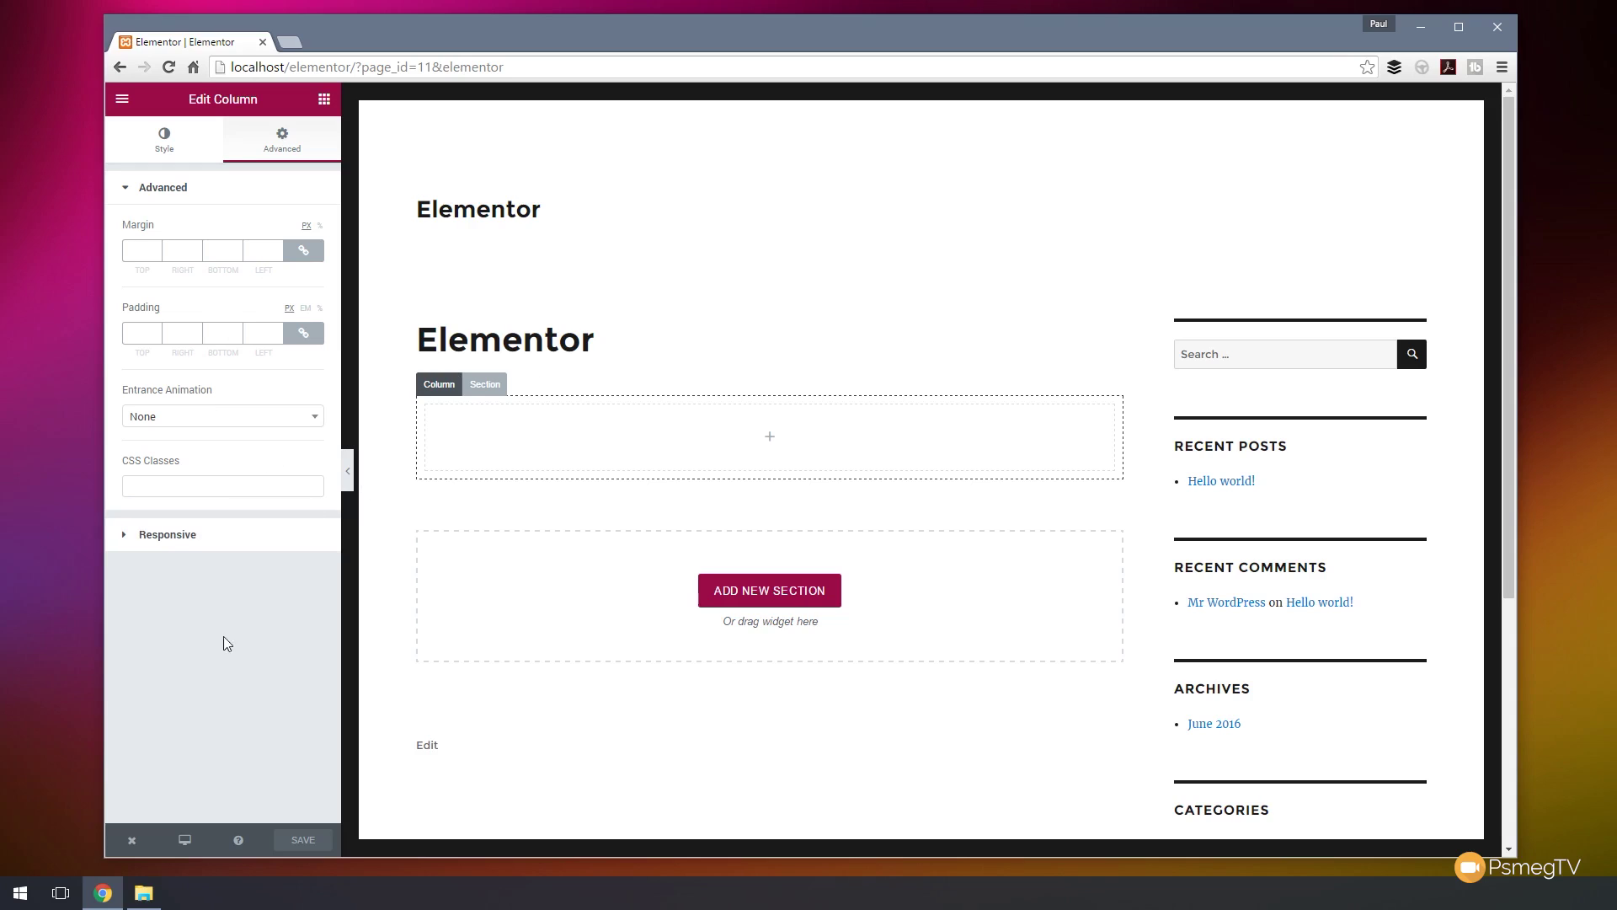
pyautogui.click(168, 536)
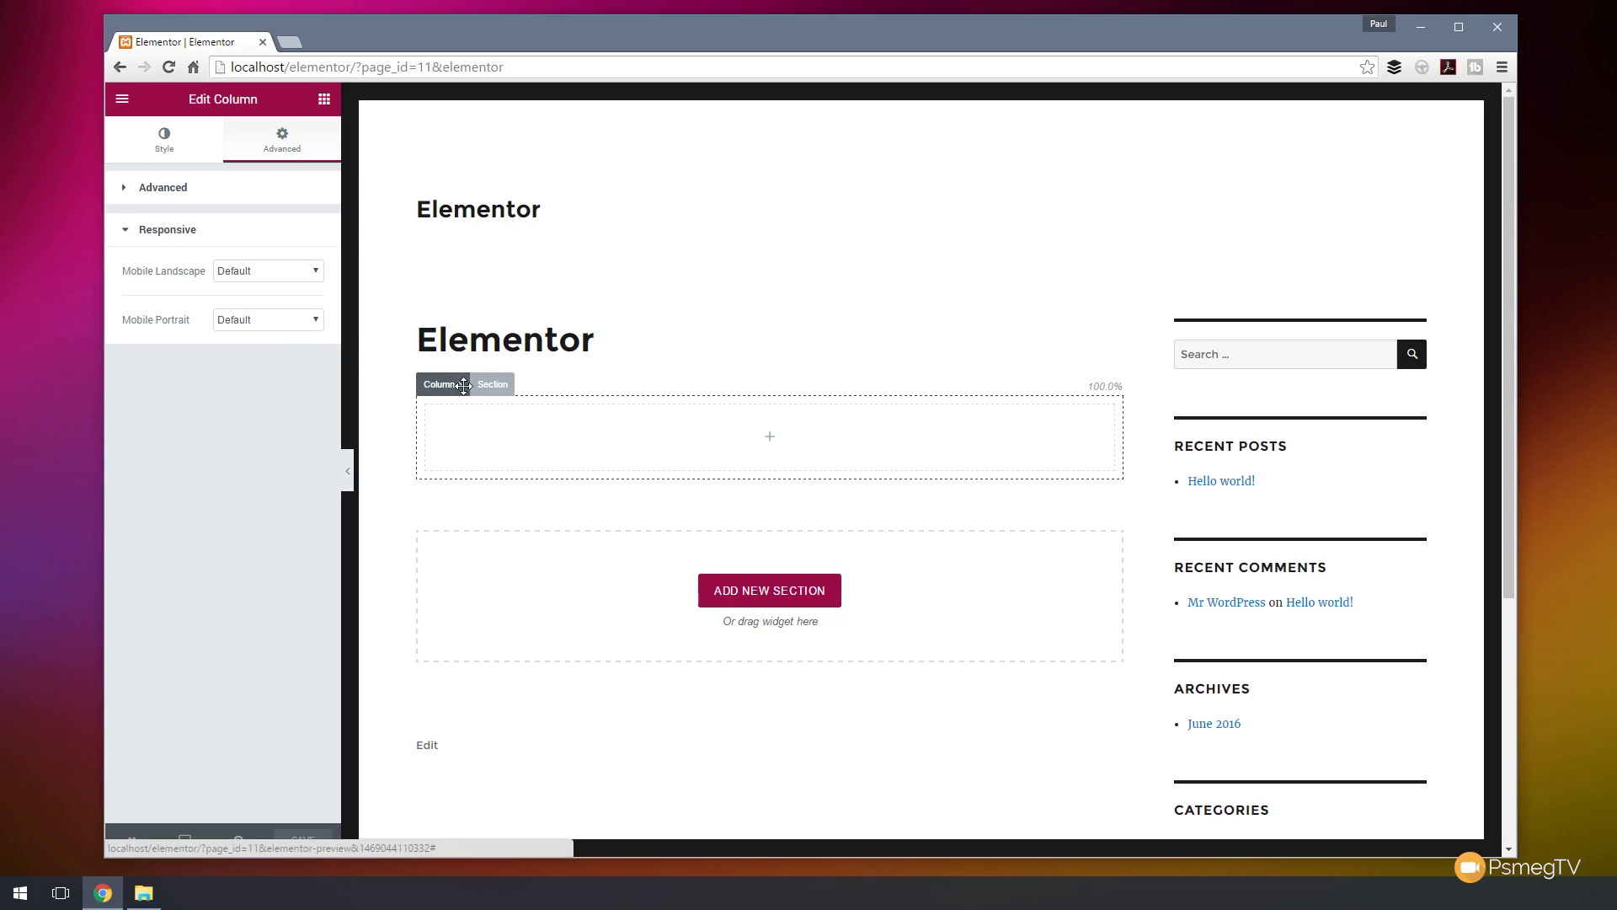
pyautogui.click(459, 436)
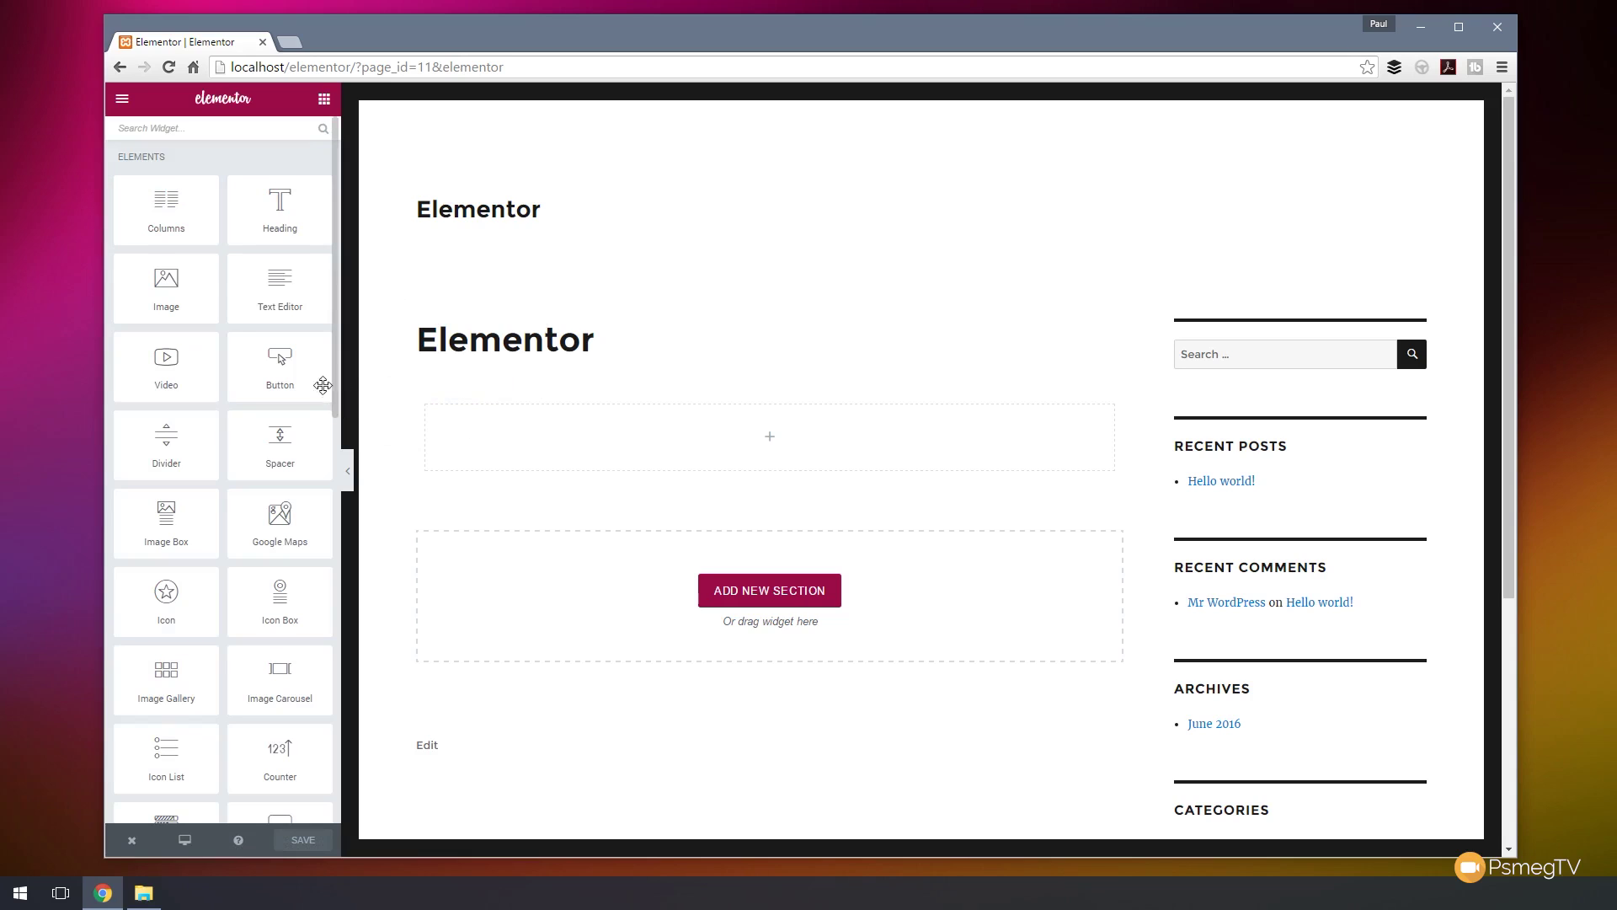
# Add an Image widget to the empty column and review its style and advanced settings
pyautogui.moveTo(176, 293); pyautogui.dragTo(745, 426)
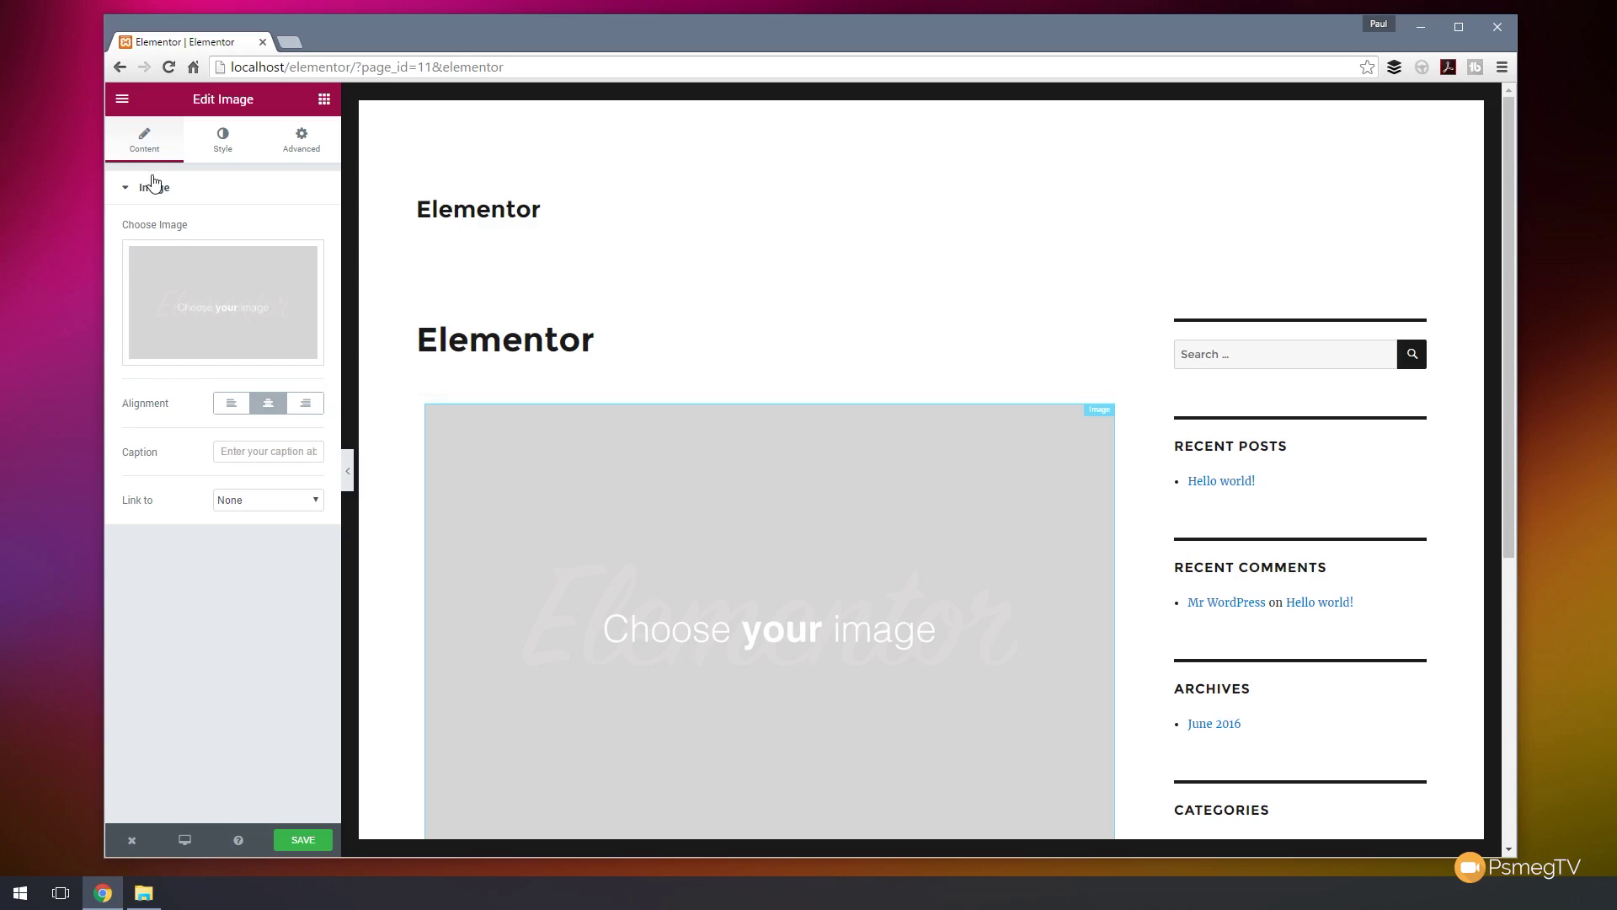
pyautogui.click(234, 150)
pyautogui.click(159, 370)
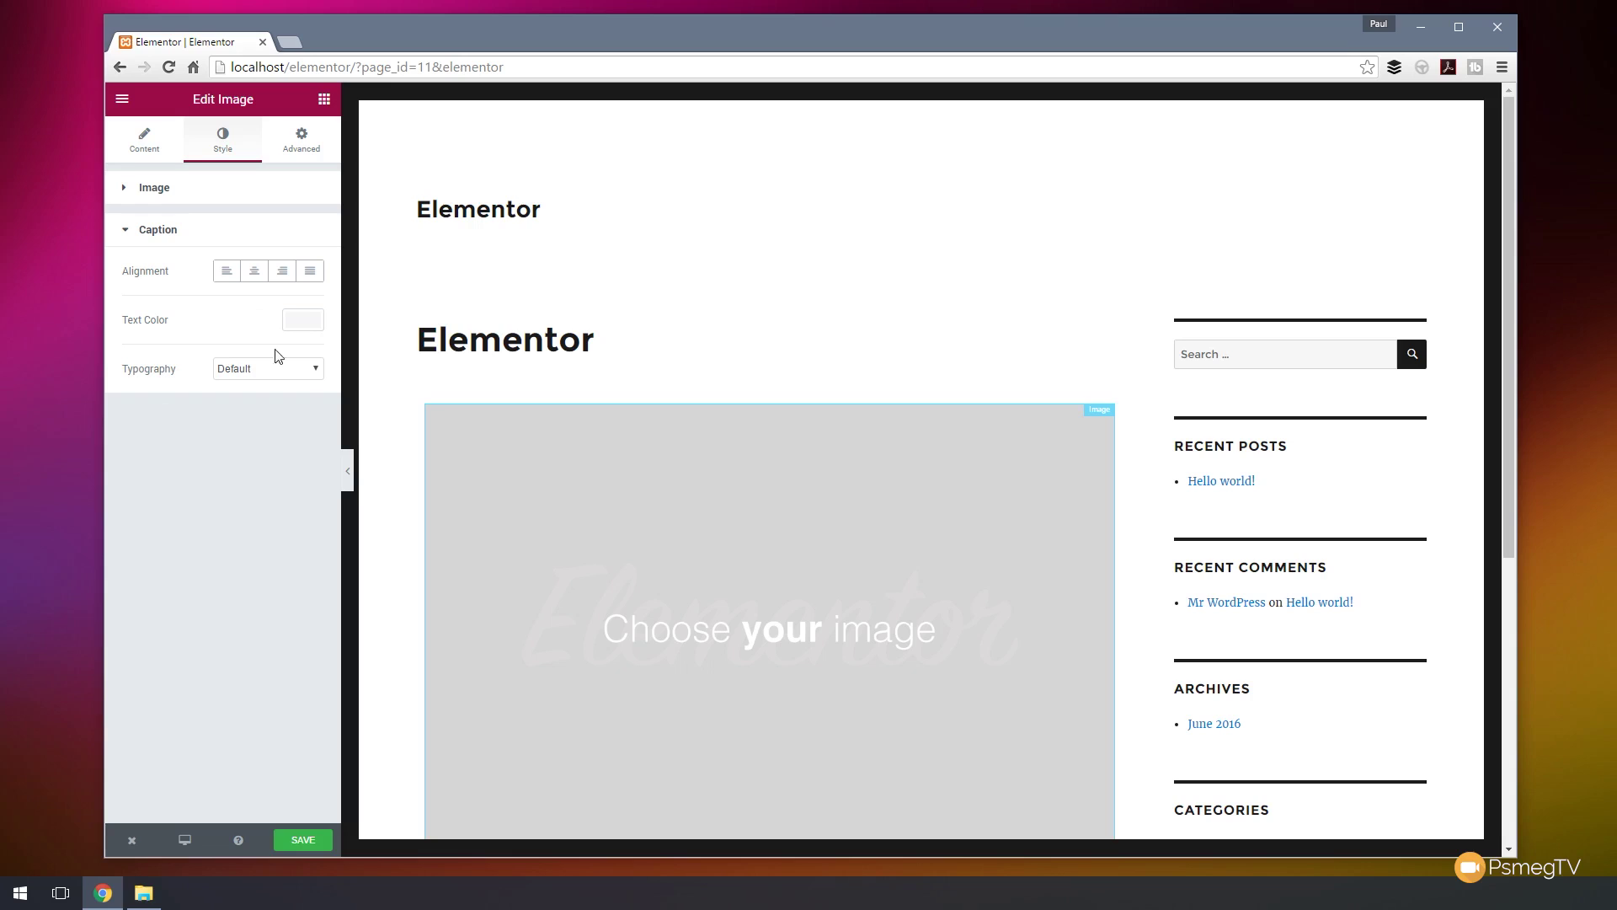
pyautogui.click(156, 192)
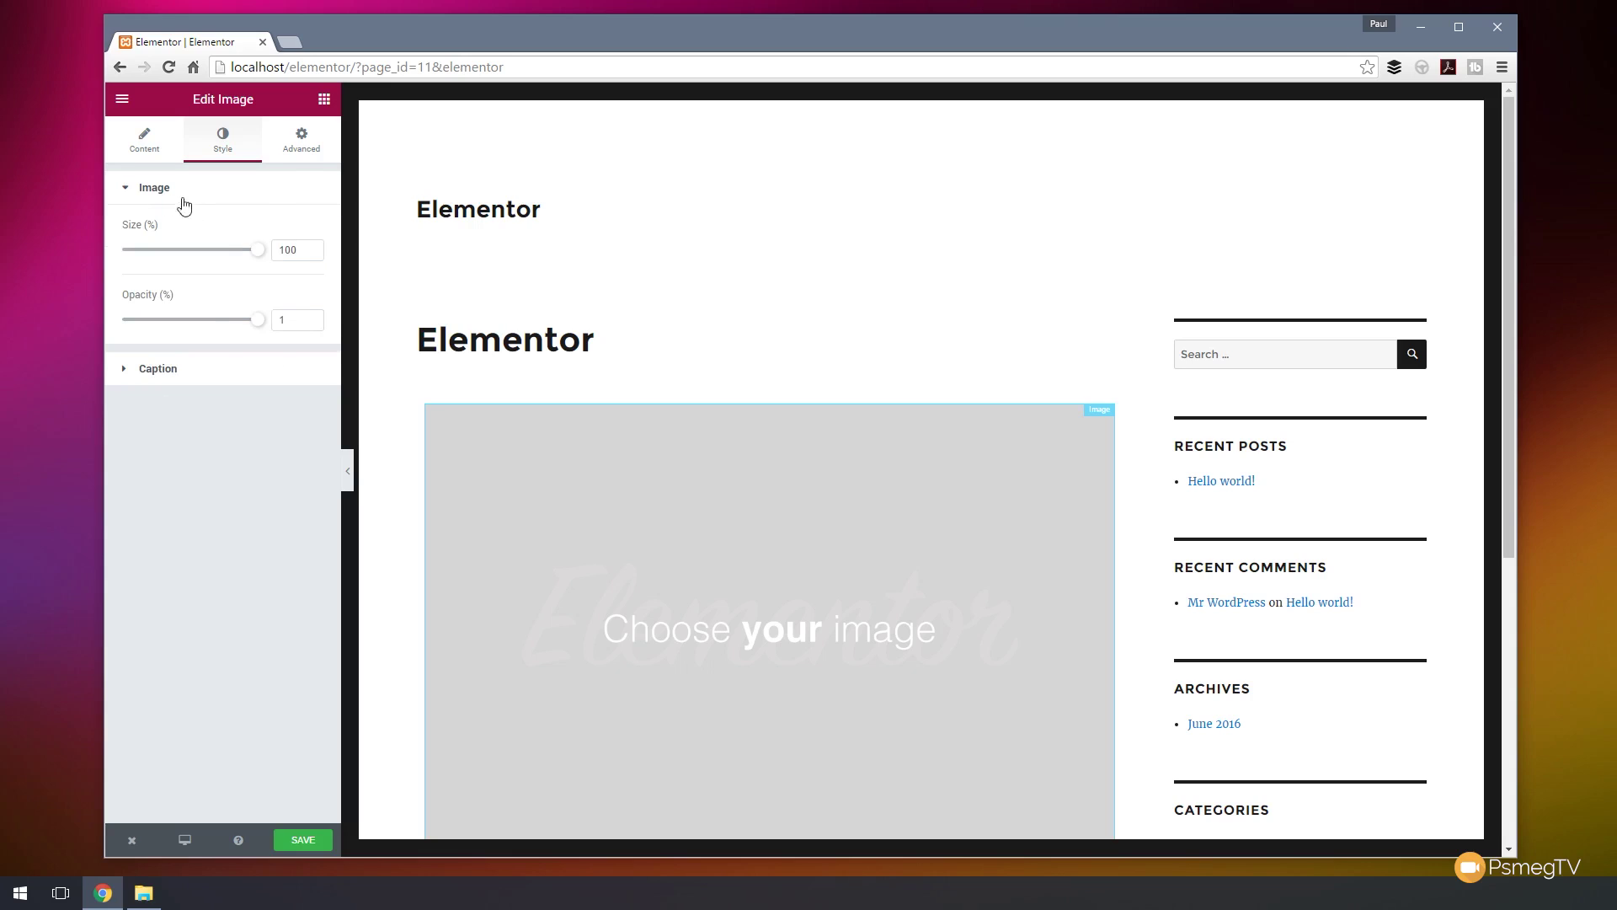
pyautogui.click(300, 144)
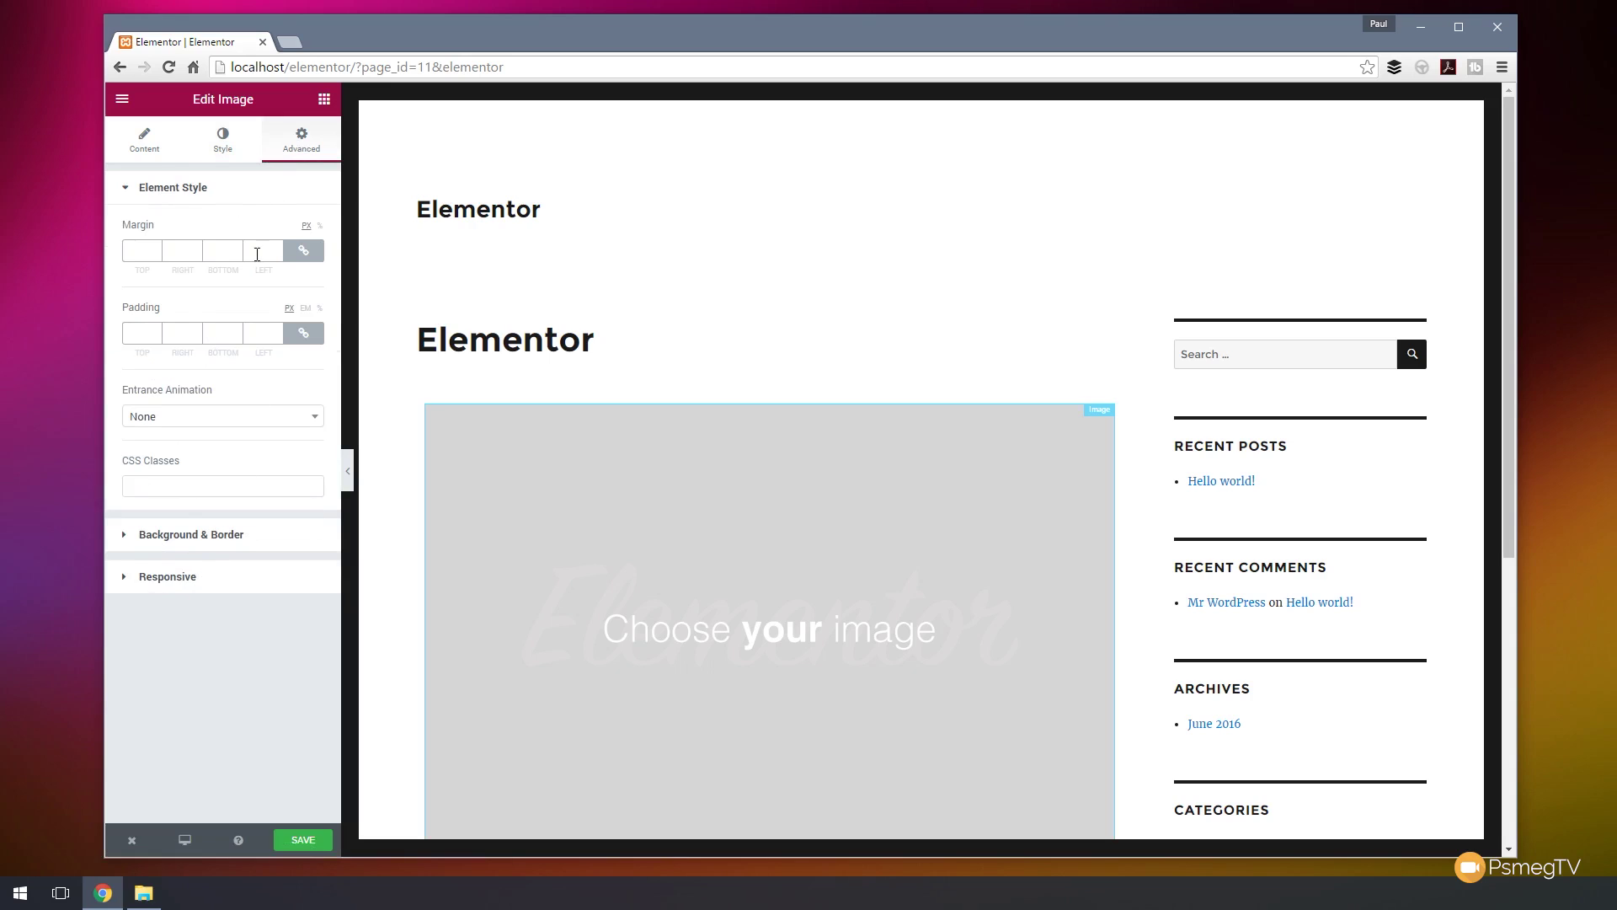
pyautogui.click(149, 143)
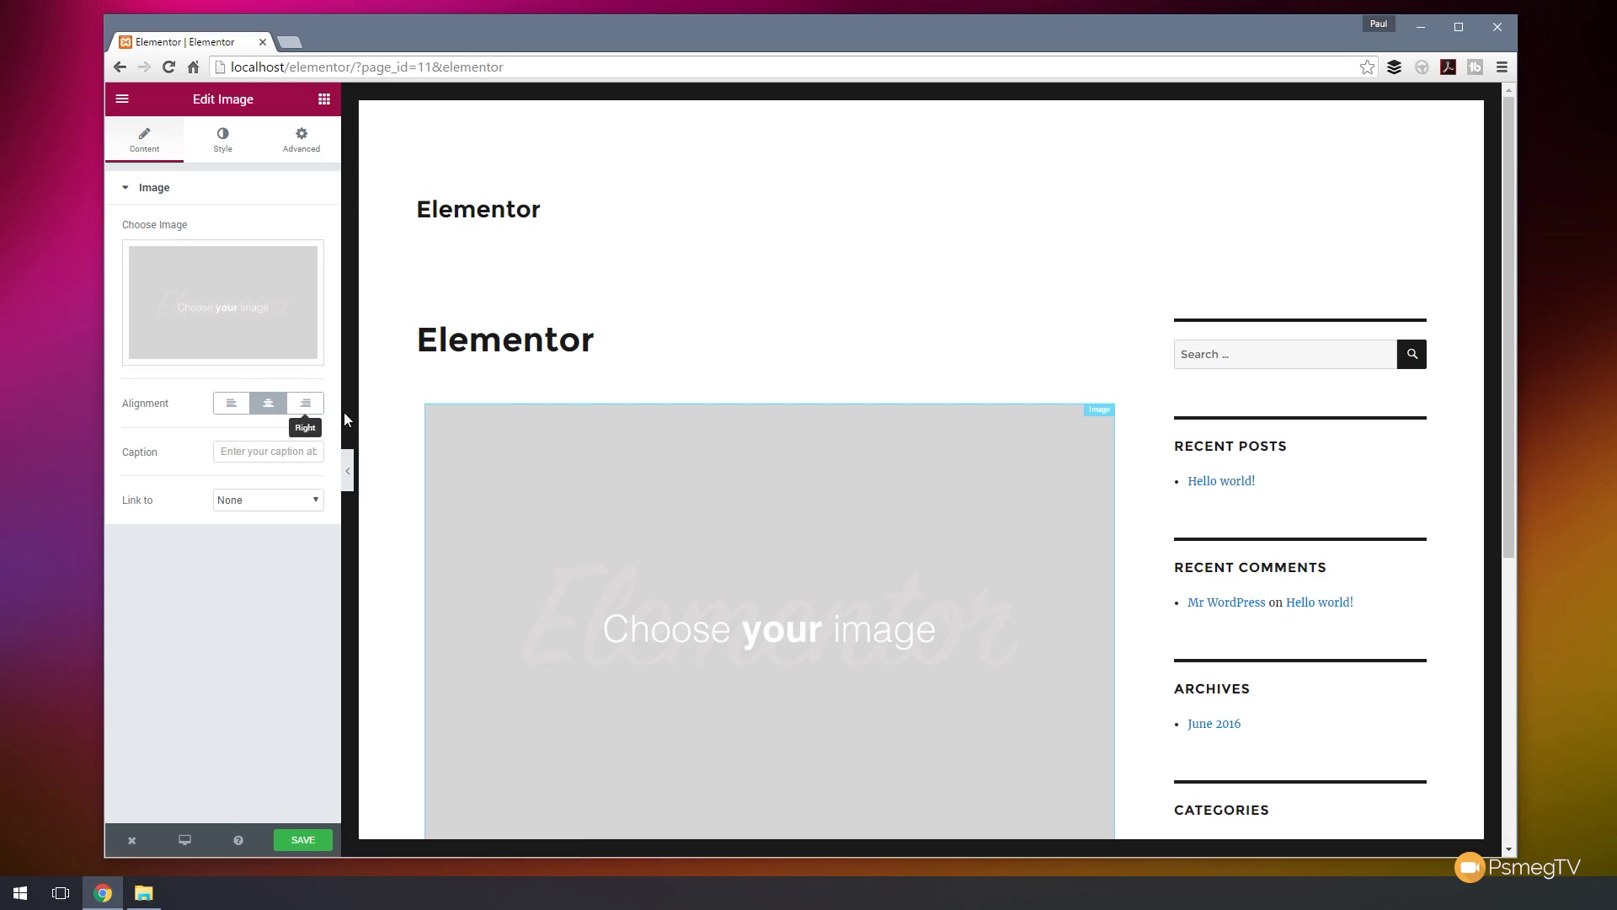
# Insert biffy-steelhouse.jpg from the media library as the widget's image
pyautogui.click(229, 304)
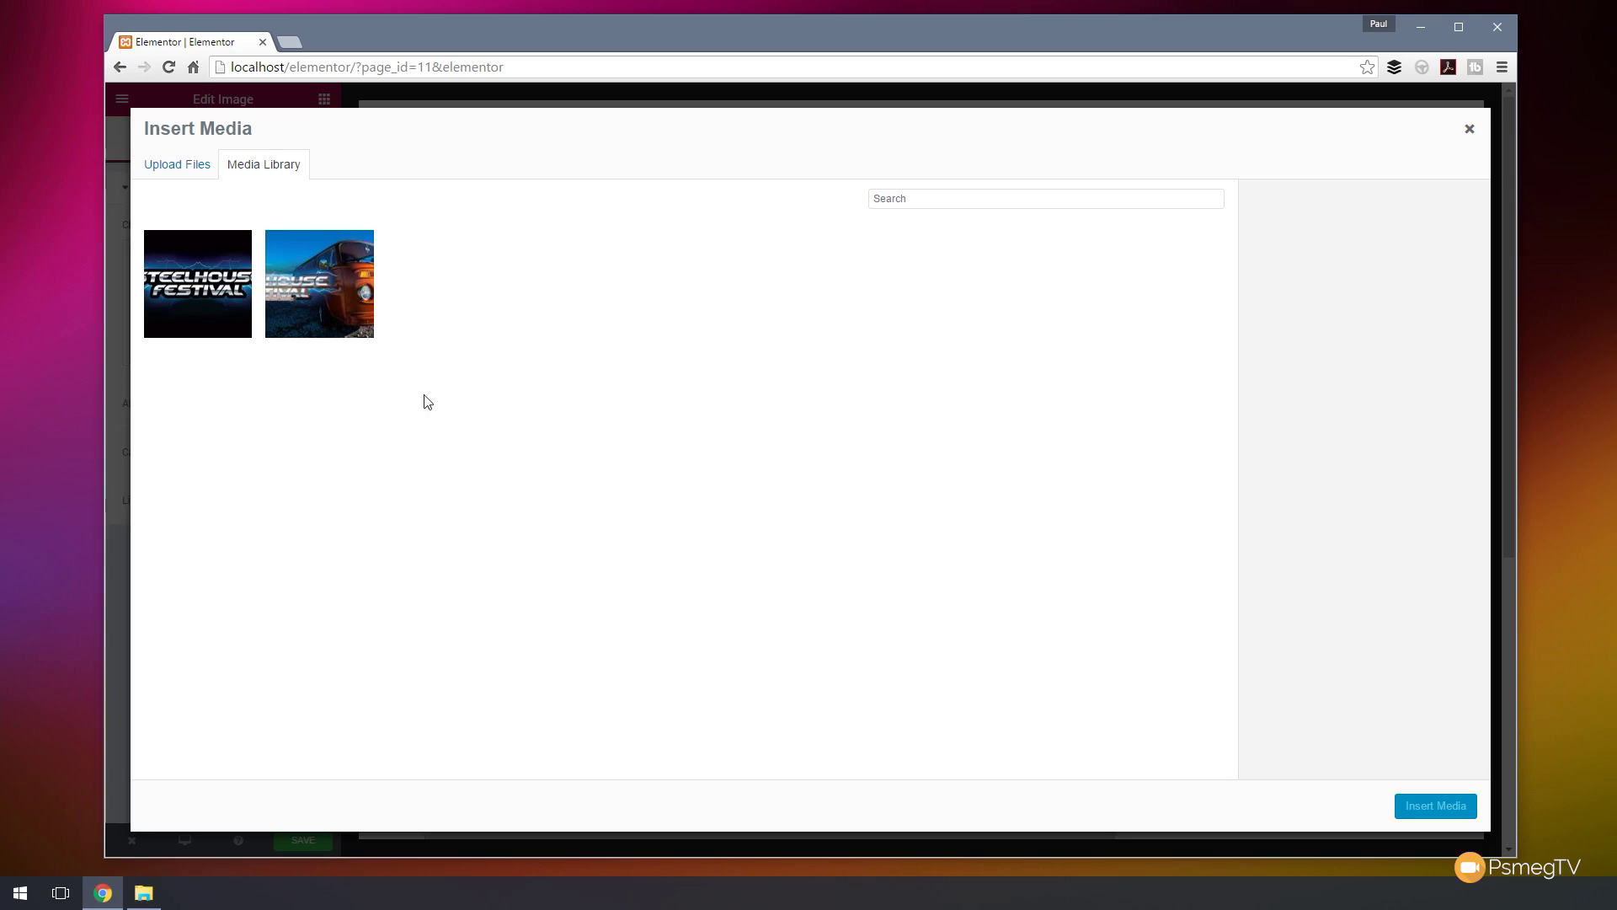
pyautogui.click(330, 253)
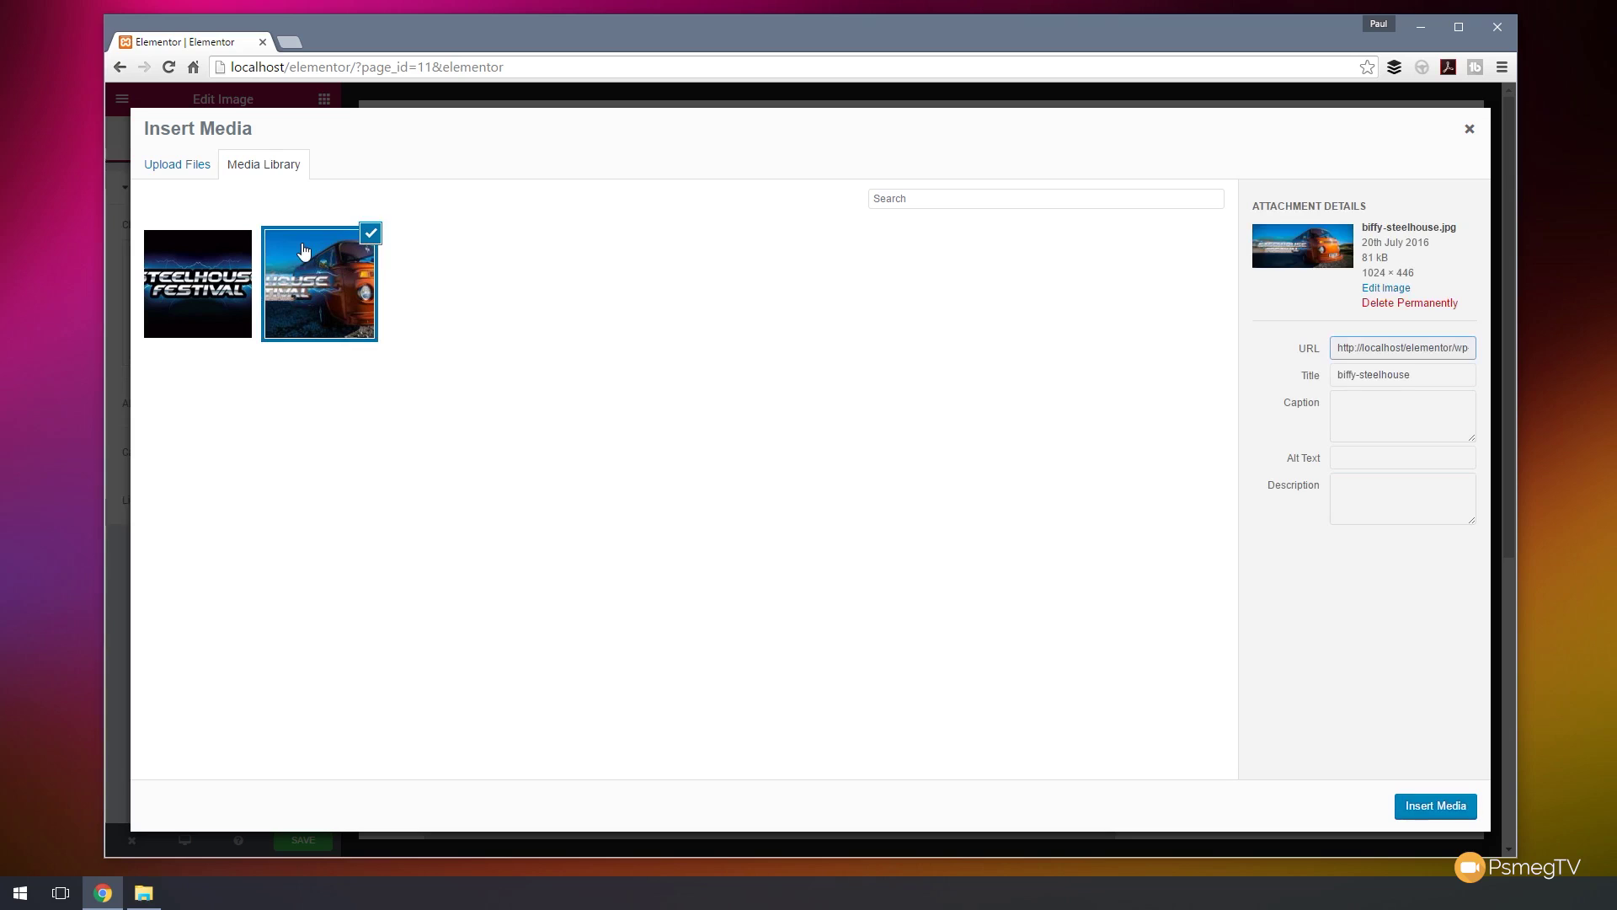
pyautogui.click(1429, 806)
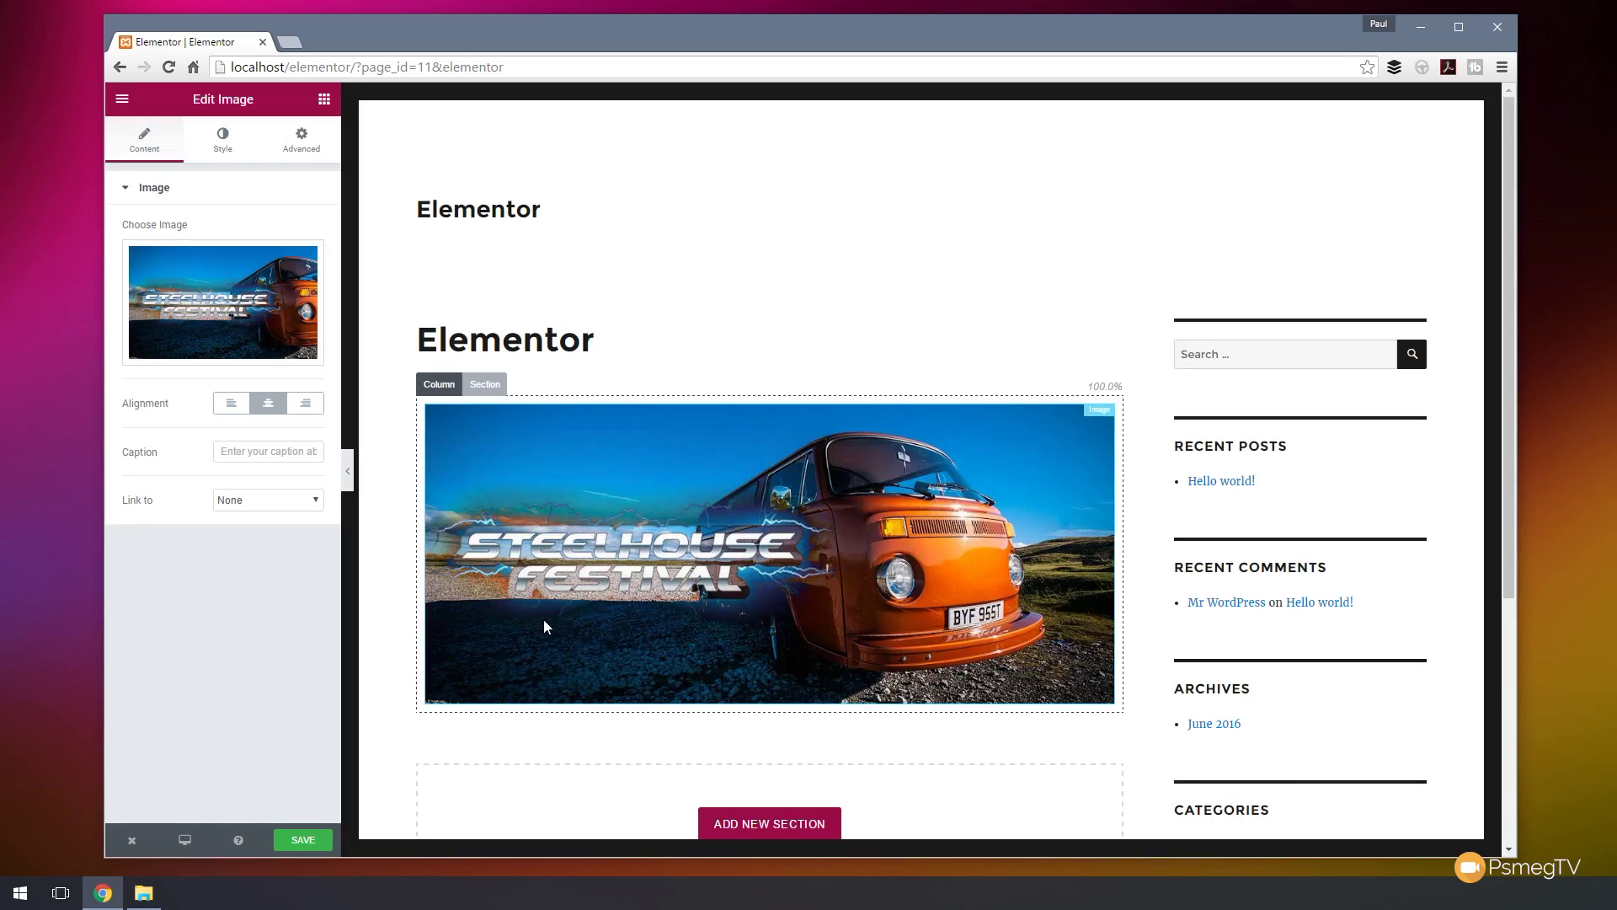
# Set the image to link to a Custom URL and toggle the link's new-window option on and off
pyautogui.click(244, 503)
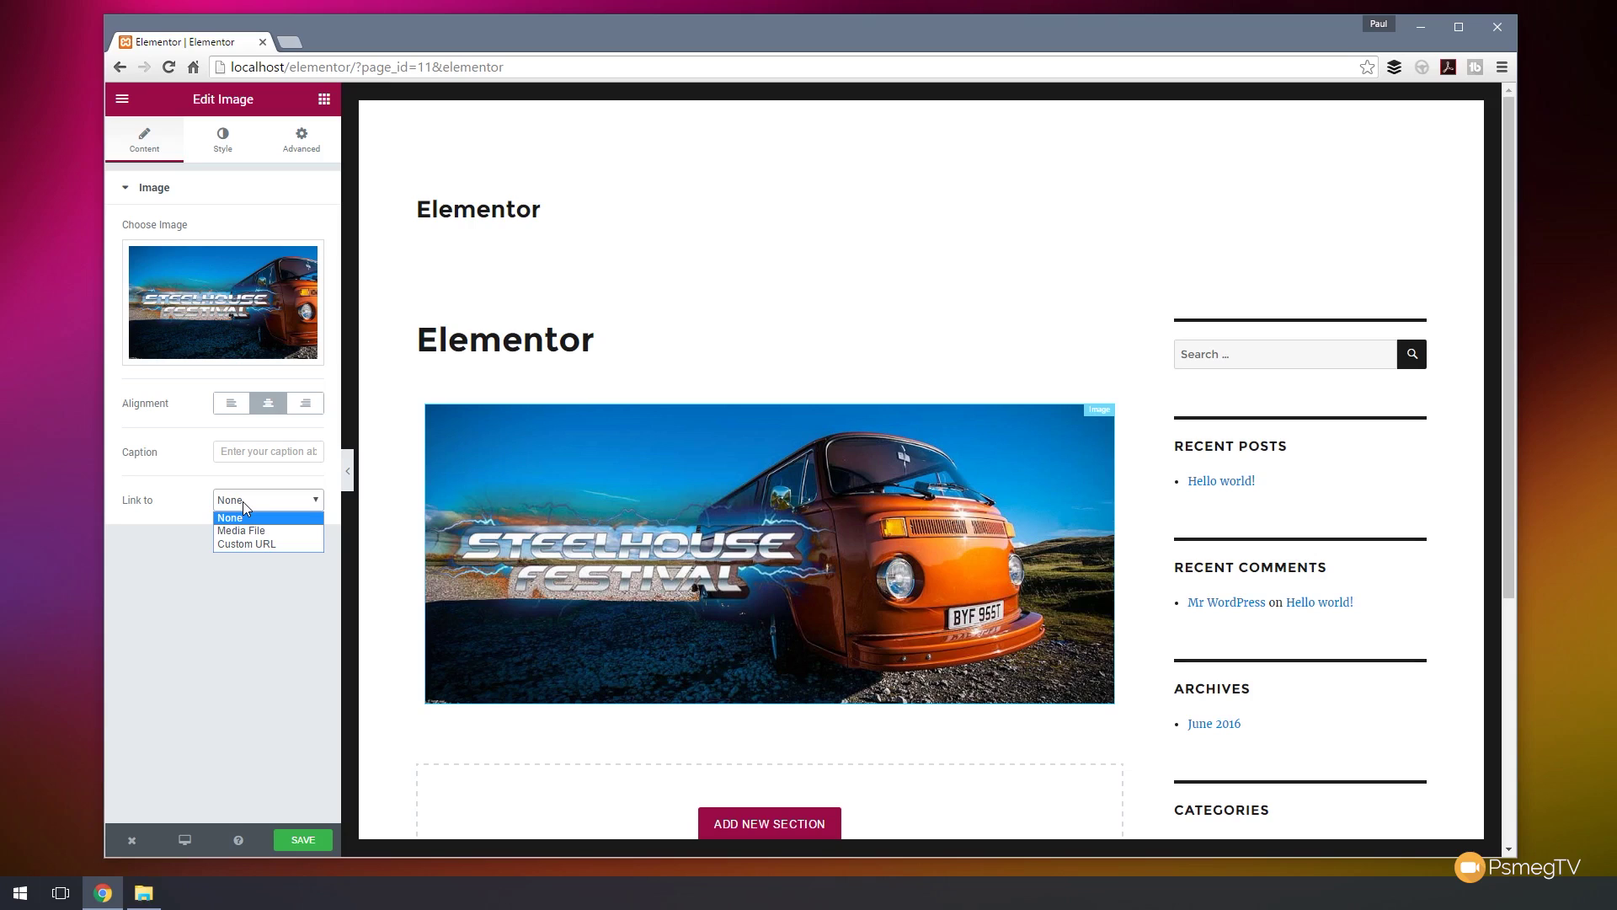
pyautogui.click(241, 544)
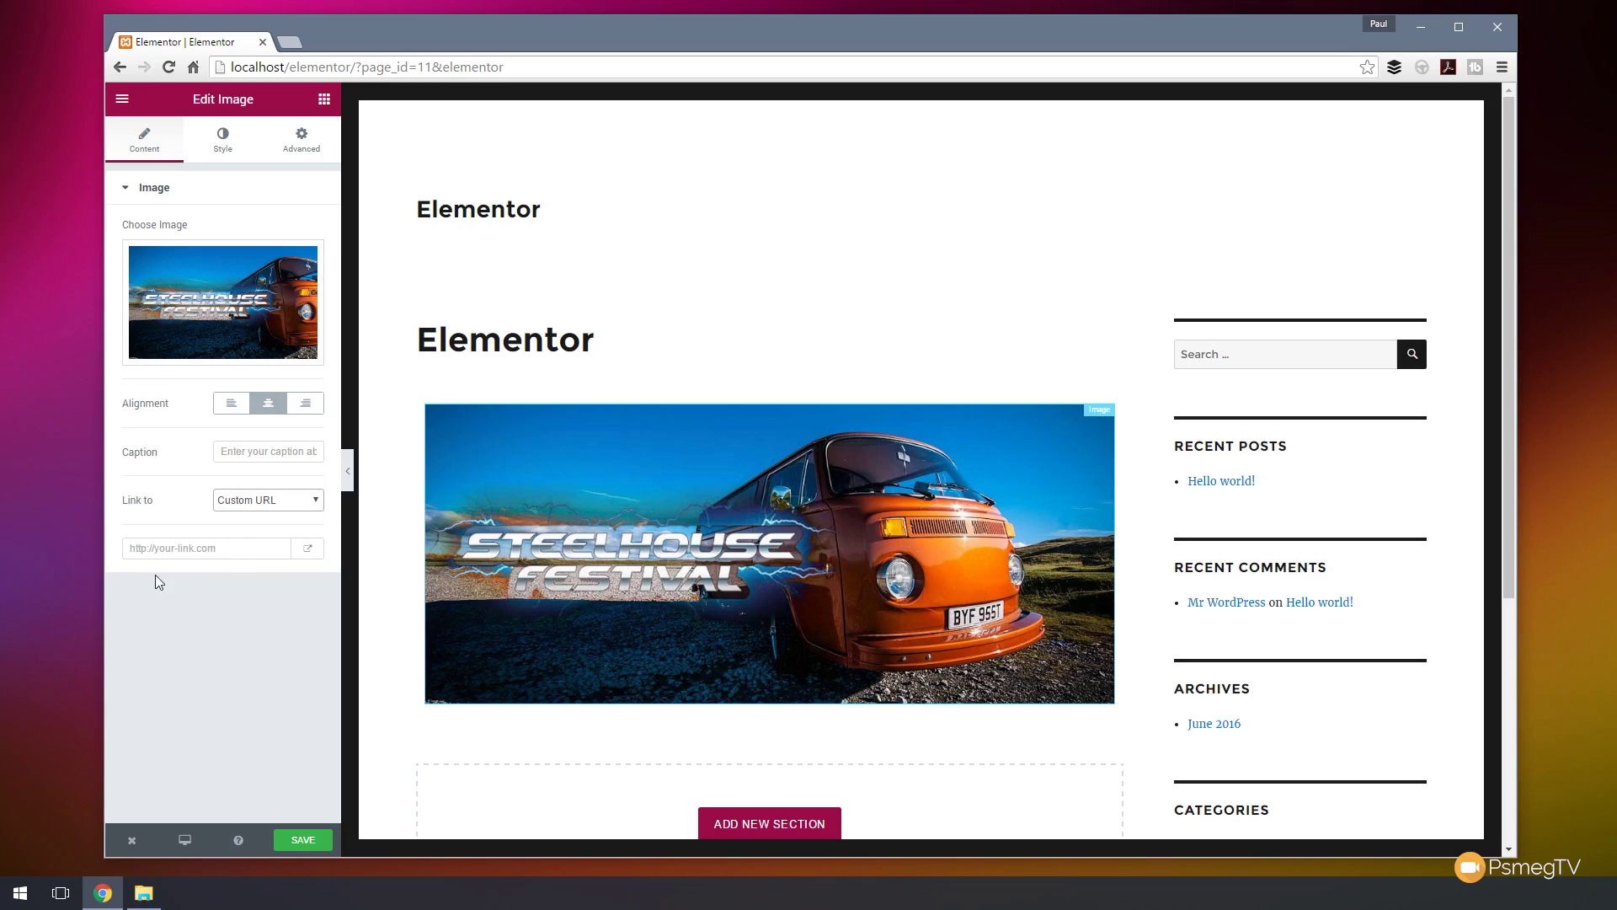
pyautogui.click(307, 548)
pyautogui.click(305, 548)
# Review the image's size and opacity style settings and set its caption typography to Custom
pyautogui.click(224, 150)
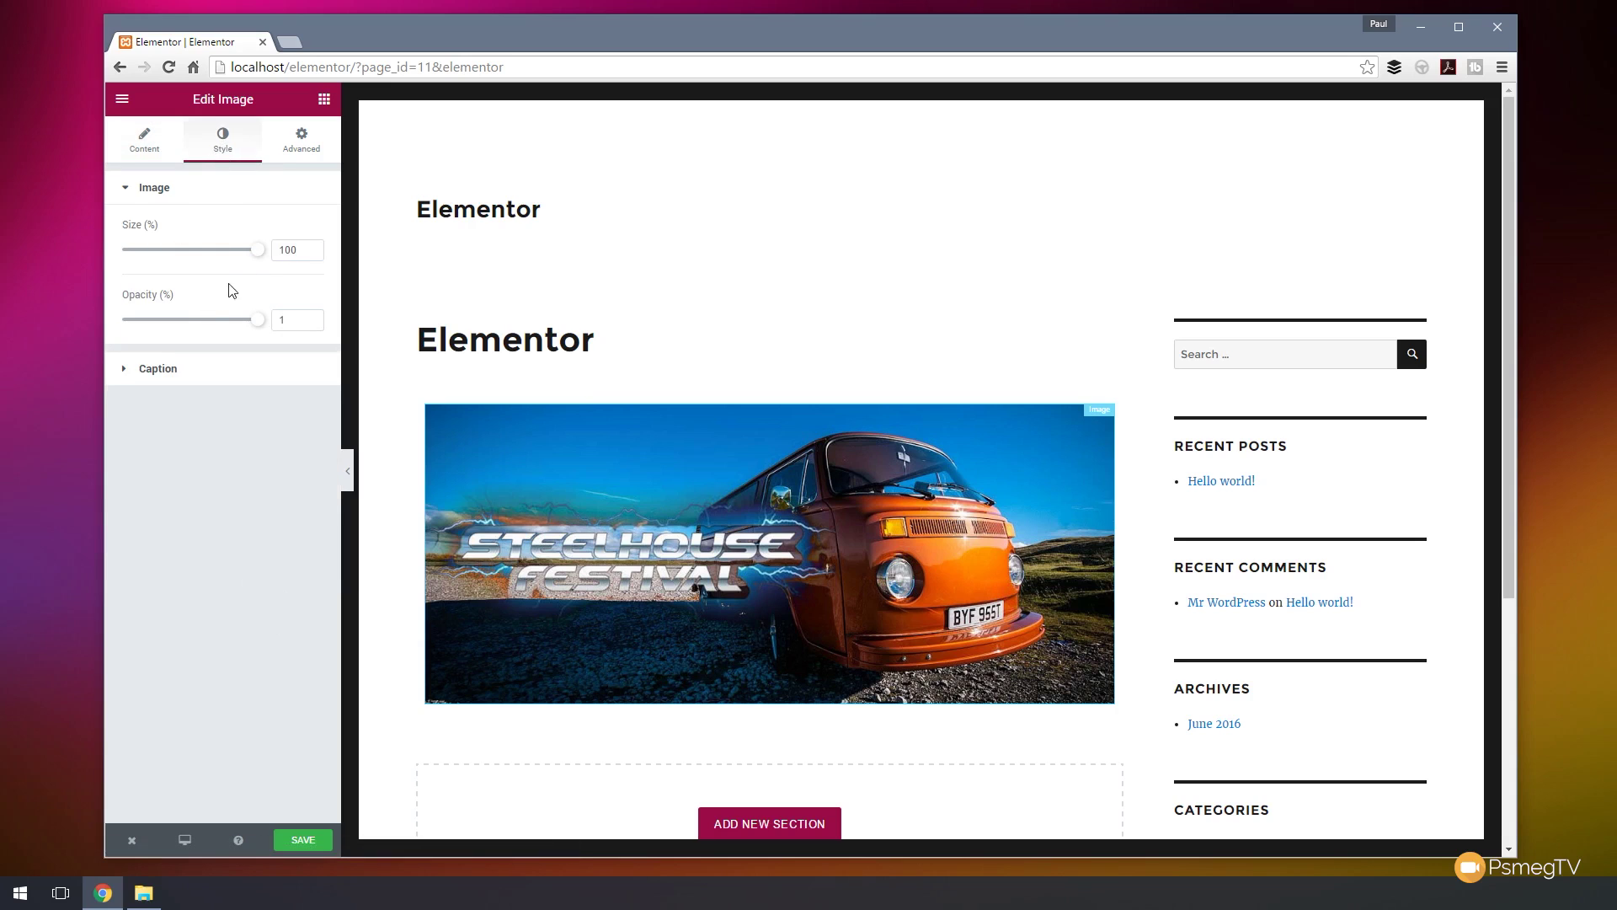
pyautogui.moveTo(258, 320)
pyautogui.mouseDown()
pyautogui.moveTo(194, 328)
pyautogui.moveTo(260, 332)
pyautogui.mouseUp()
pyautogui.click(131, 368)
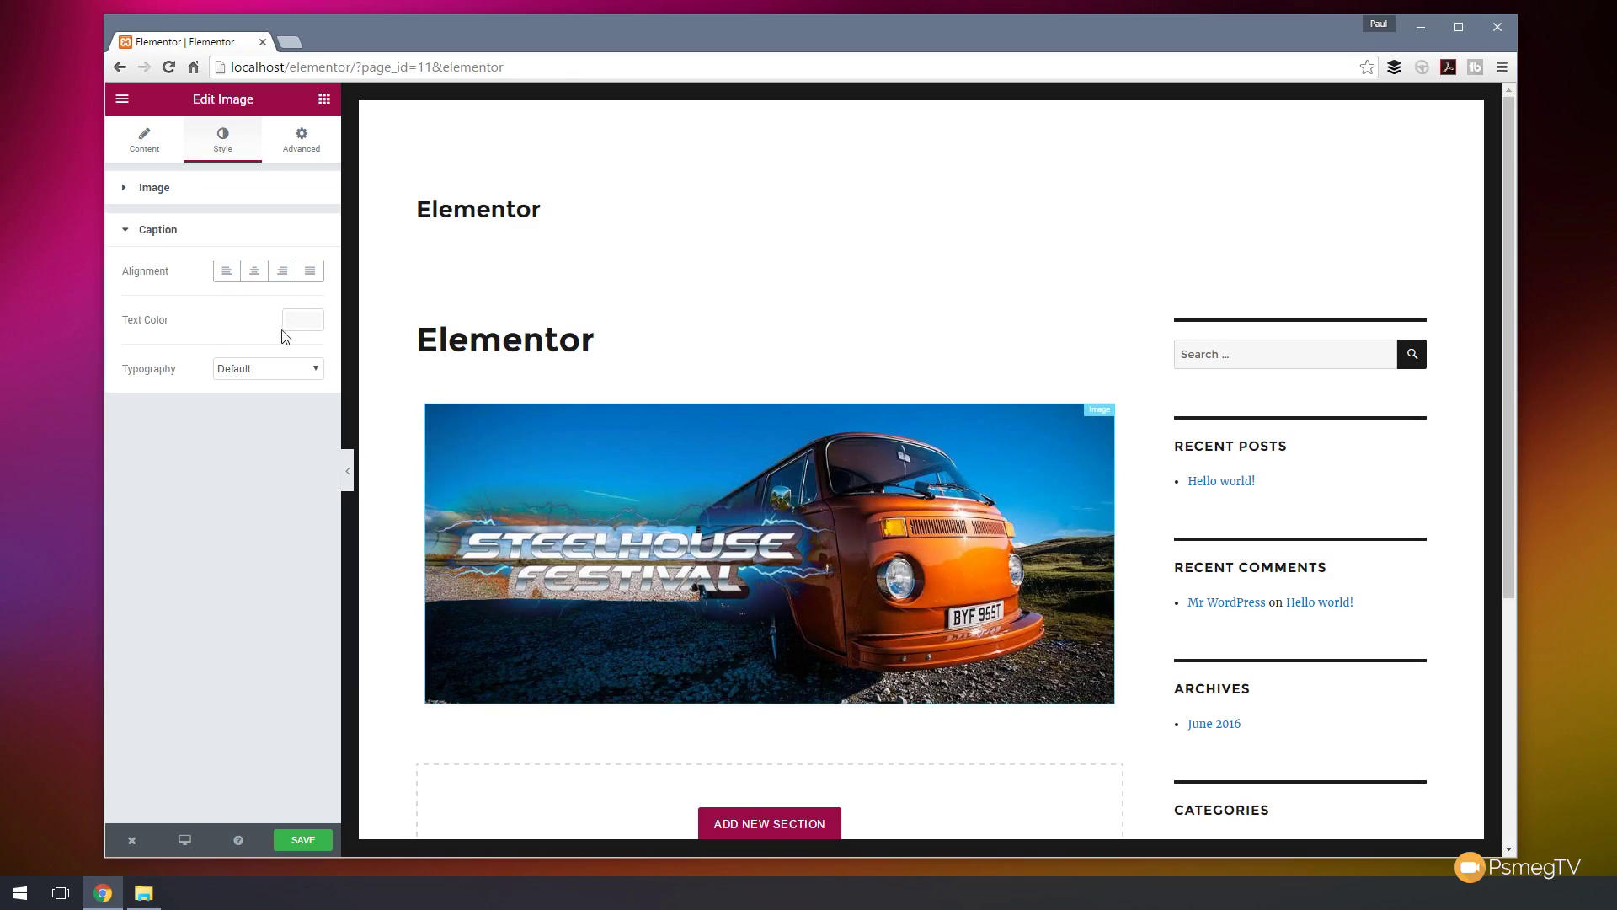
pyautogui.click(269, 377)
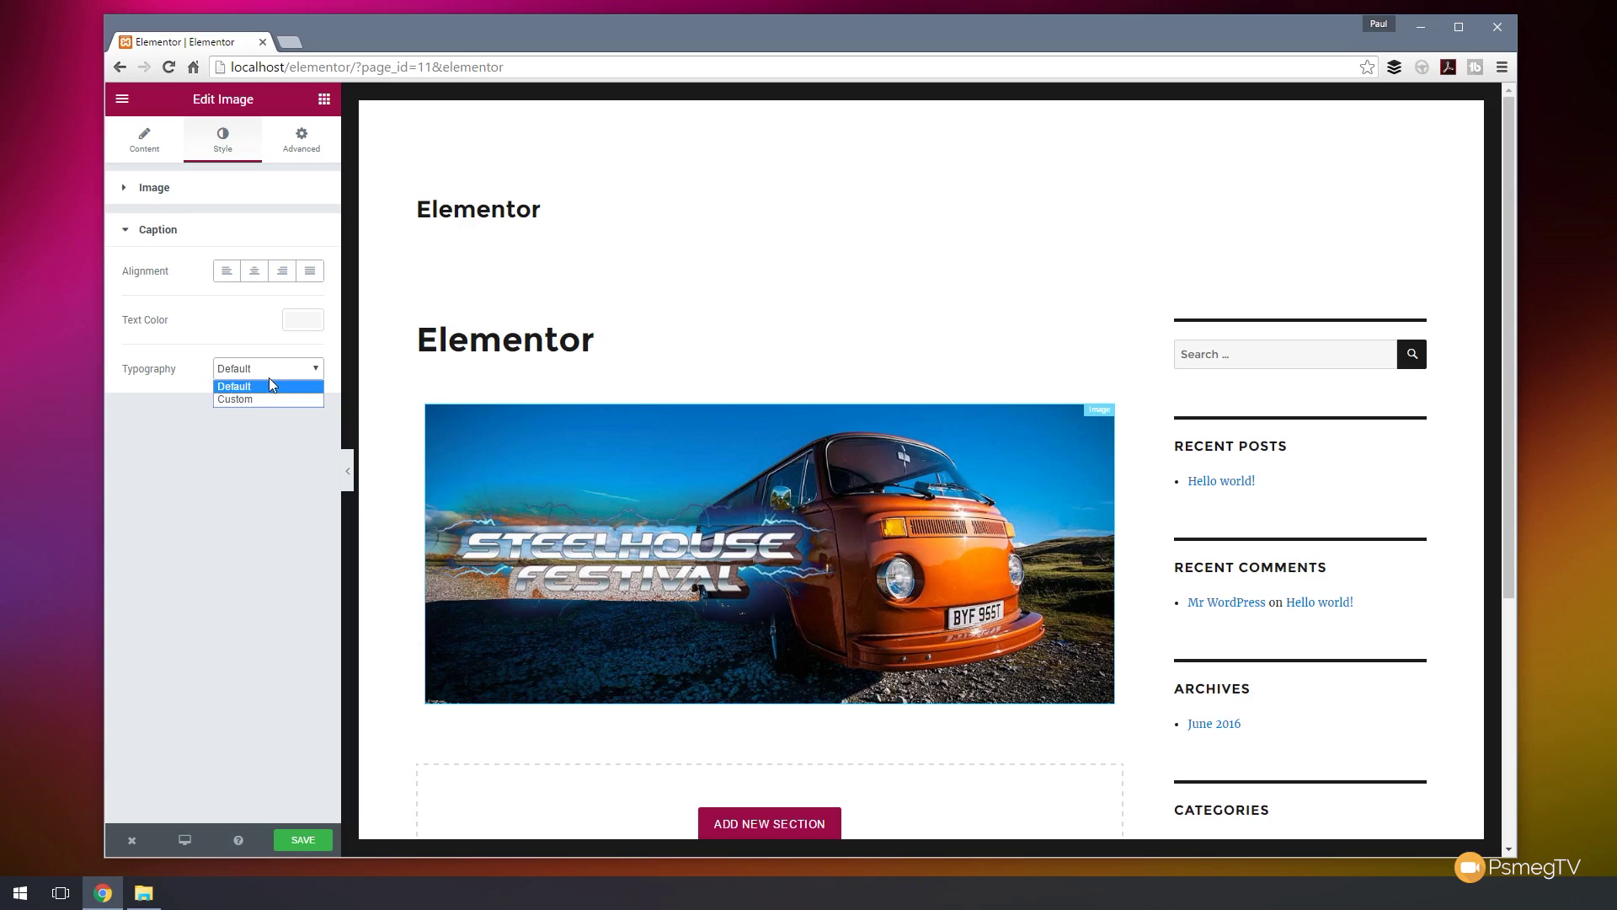
pyautogui.click(204, 493)
pyautogui.click(261, 373)
pyautogui.click(246, 400)
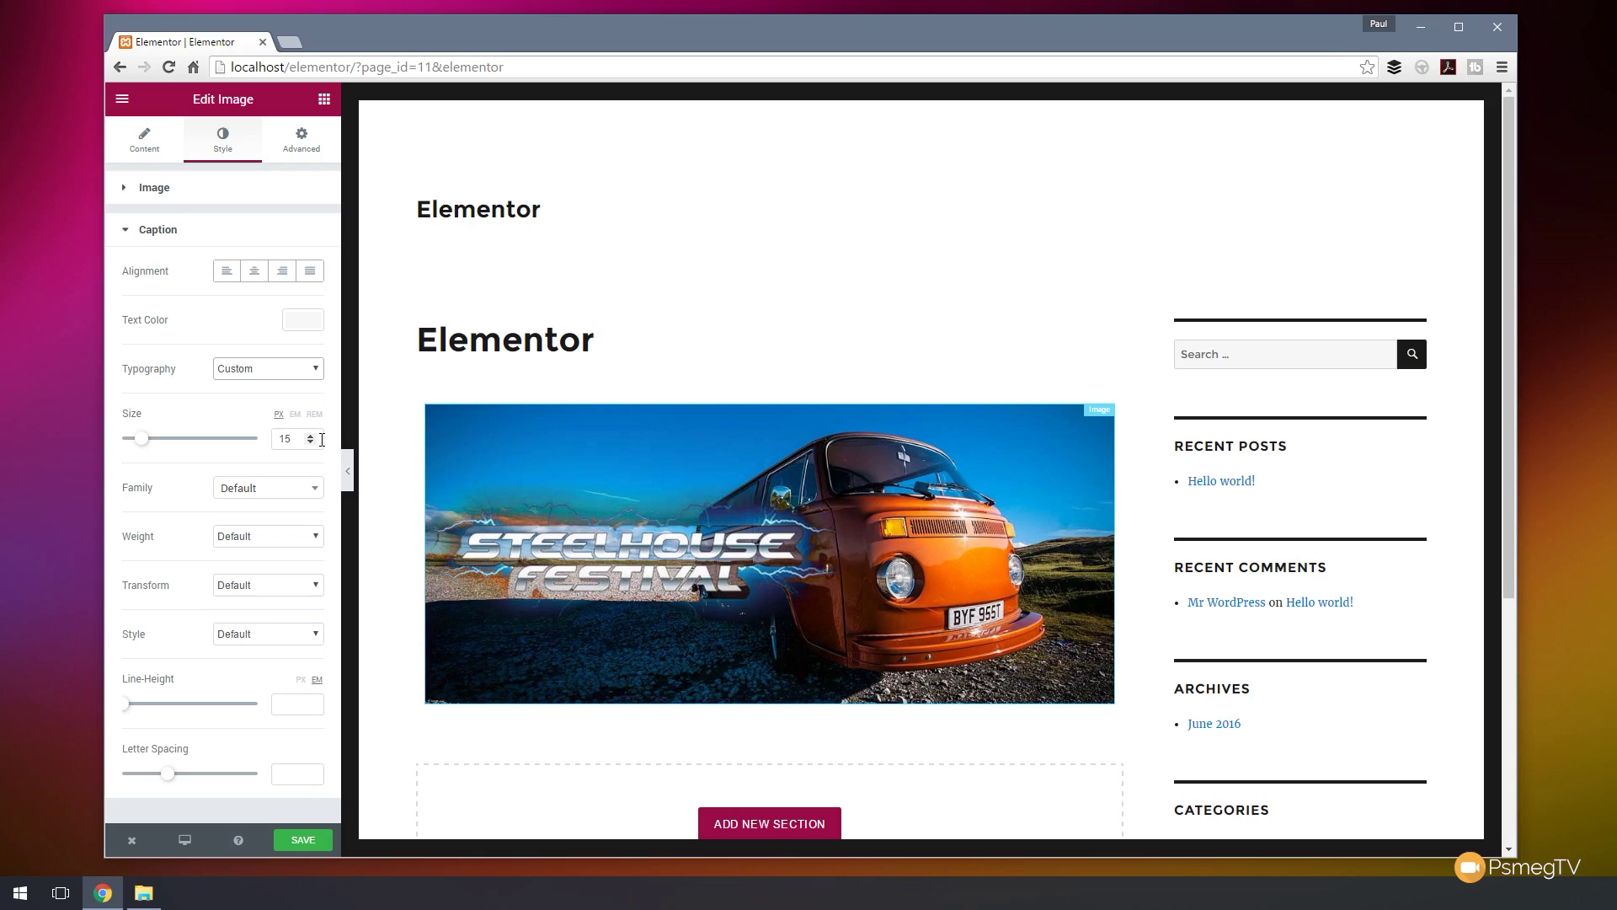
# Preview the page with the editing panel hidden, then bring the panel back
pyautogui.click(349, 478)
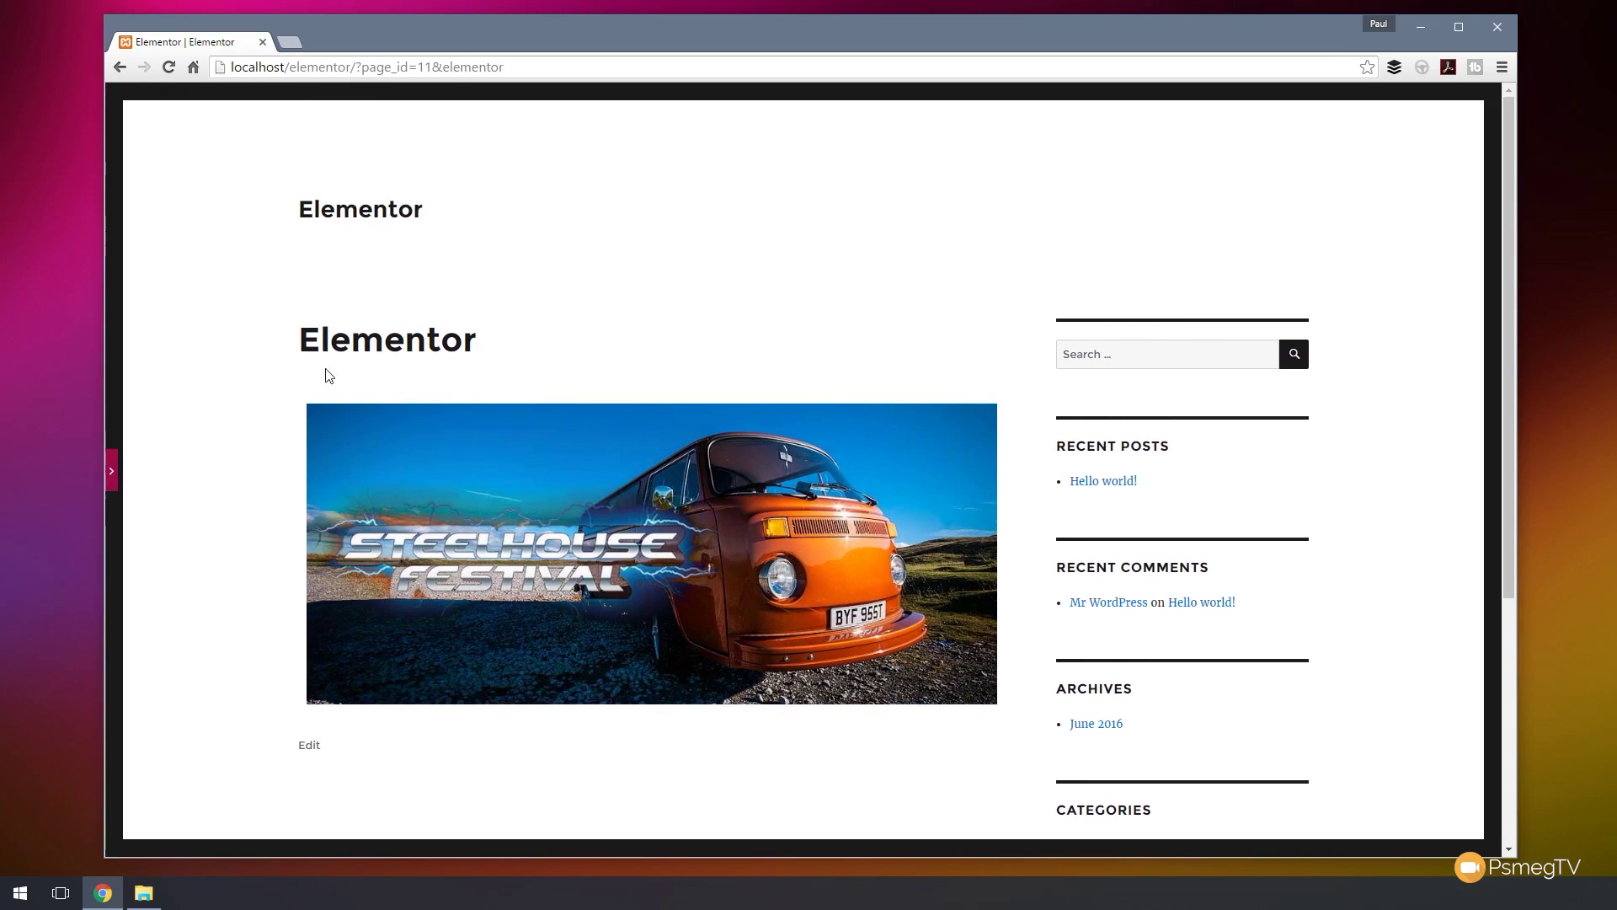
pyautogui.scroll(-2, 220, 468)
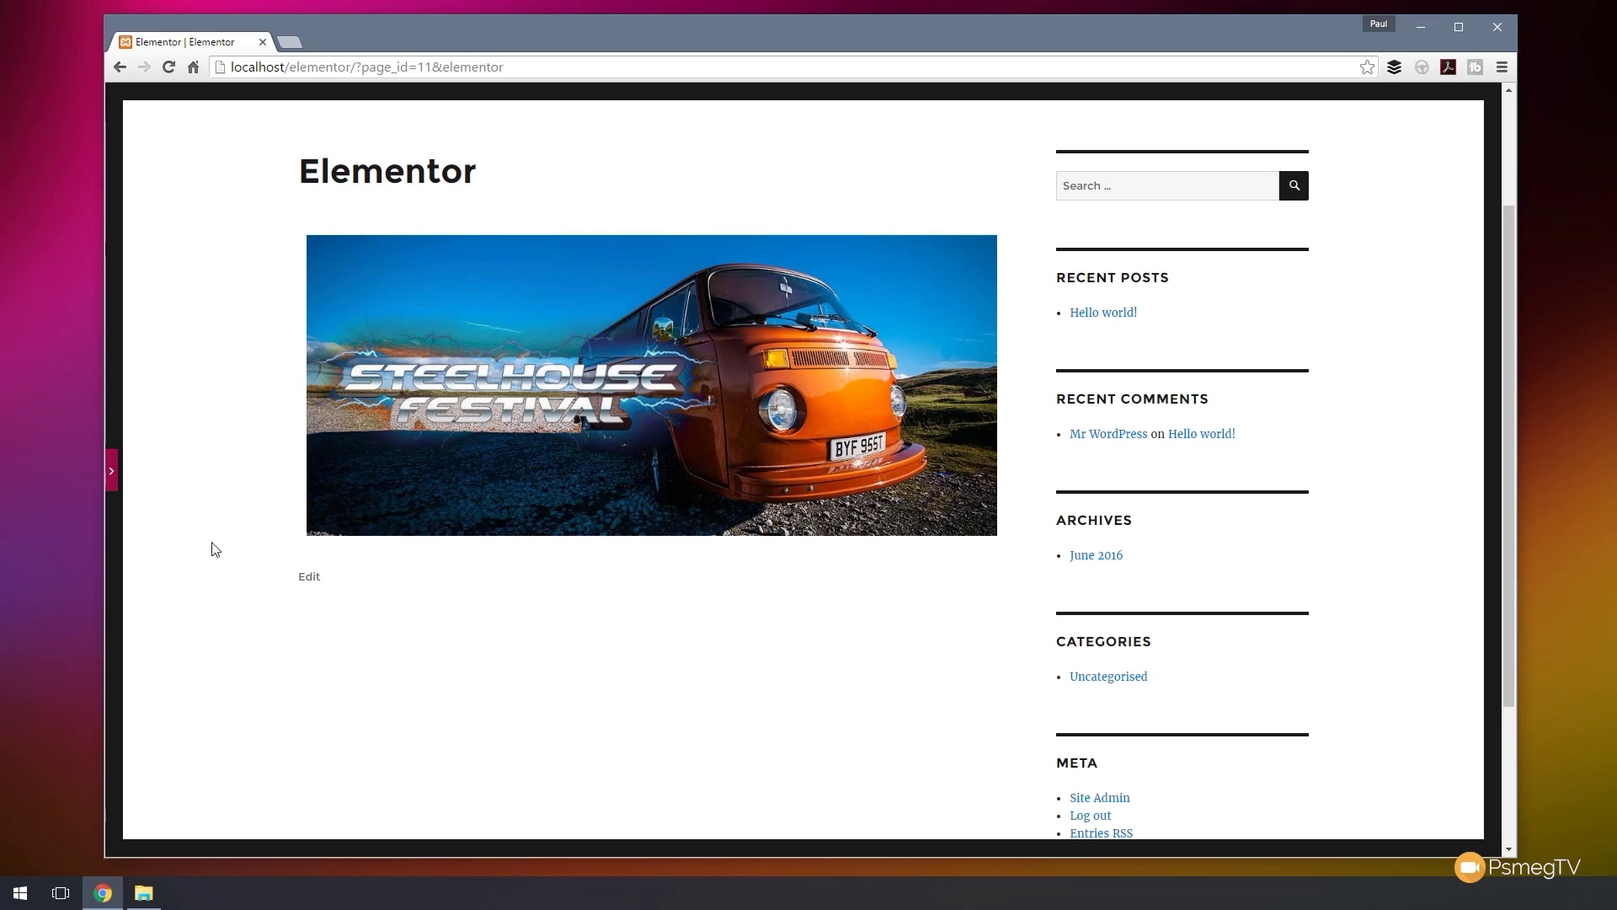
pyautogui.click(116, 482)
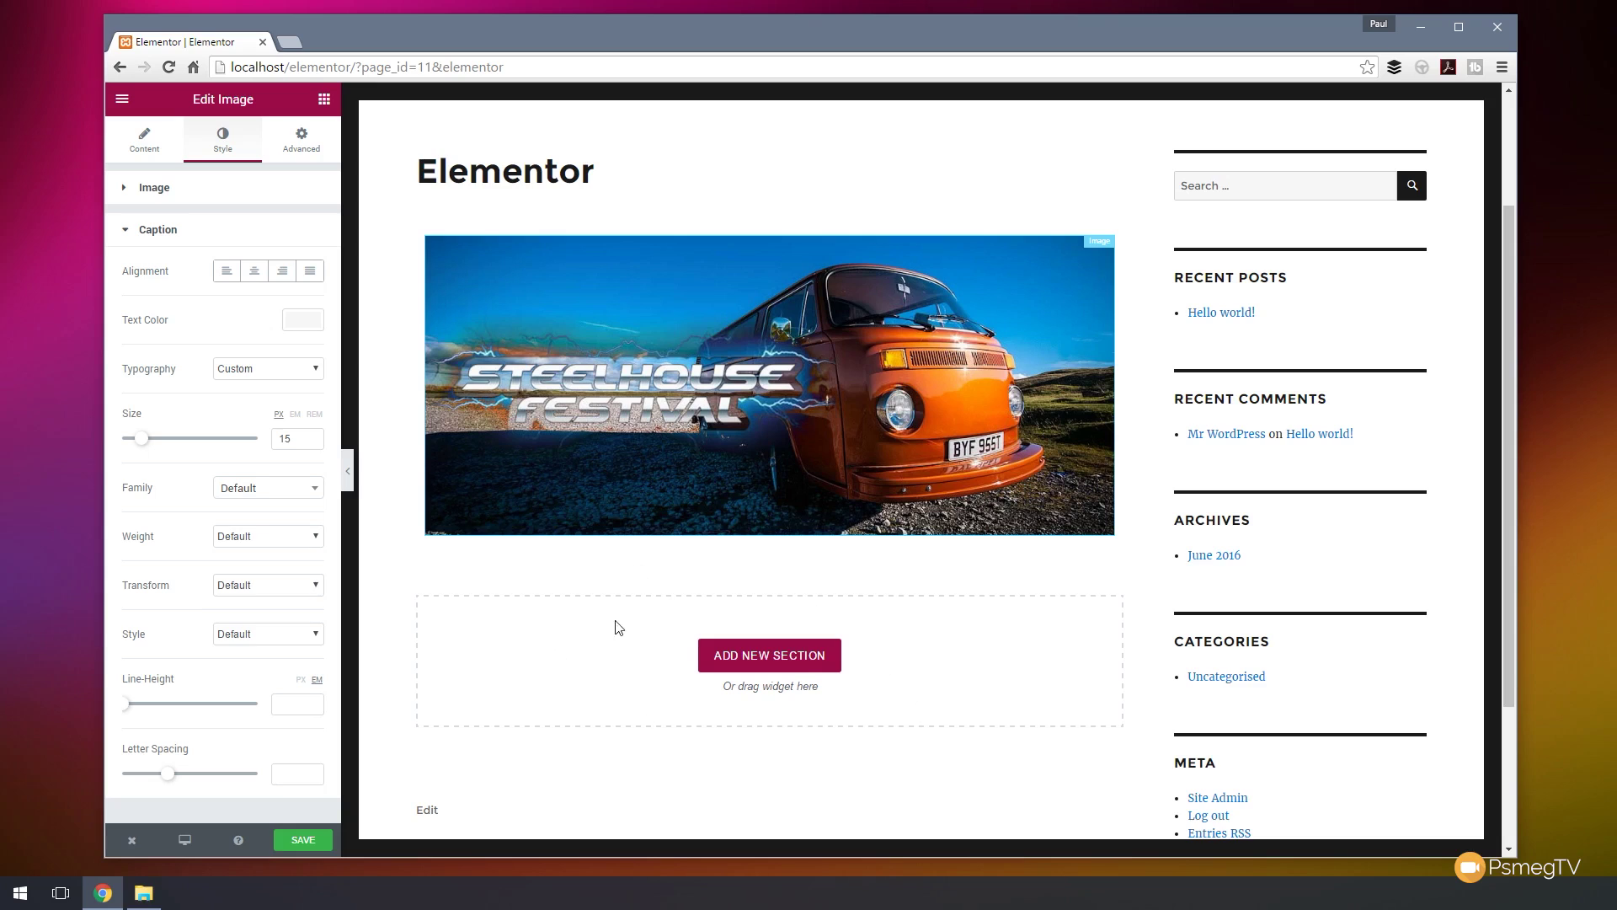
# Add a section with three equal columns below the image and widen its first column slightly
pyautogui.click(757, 665)
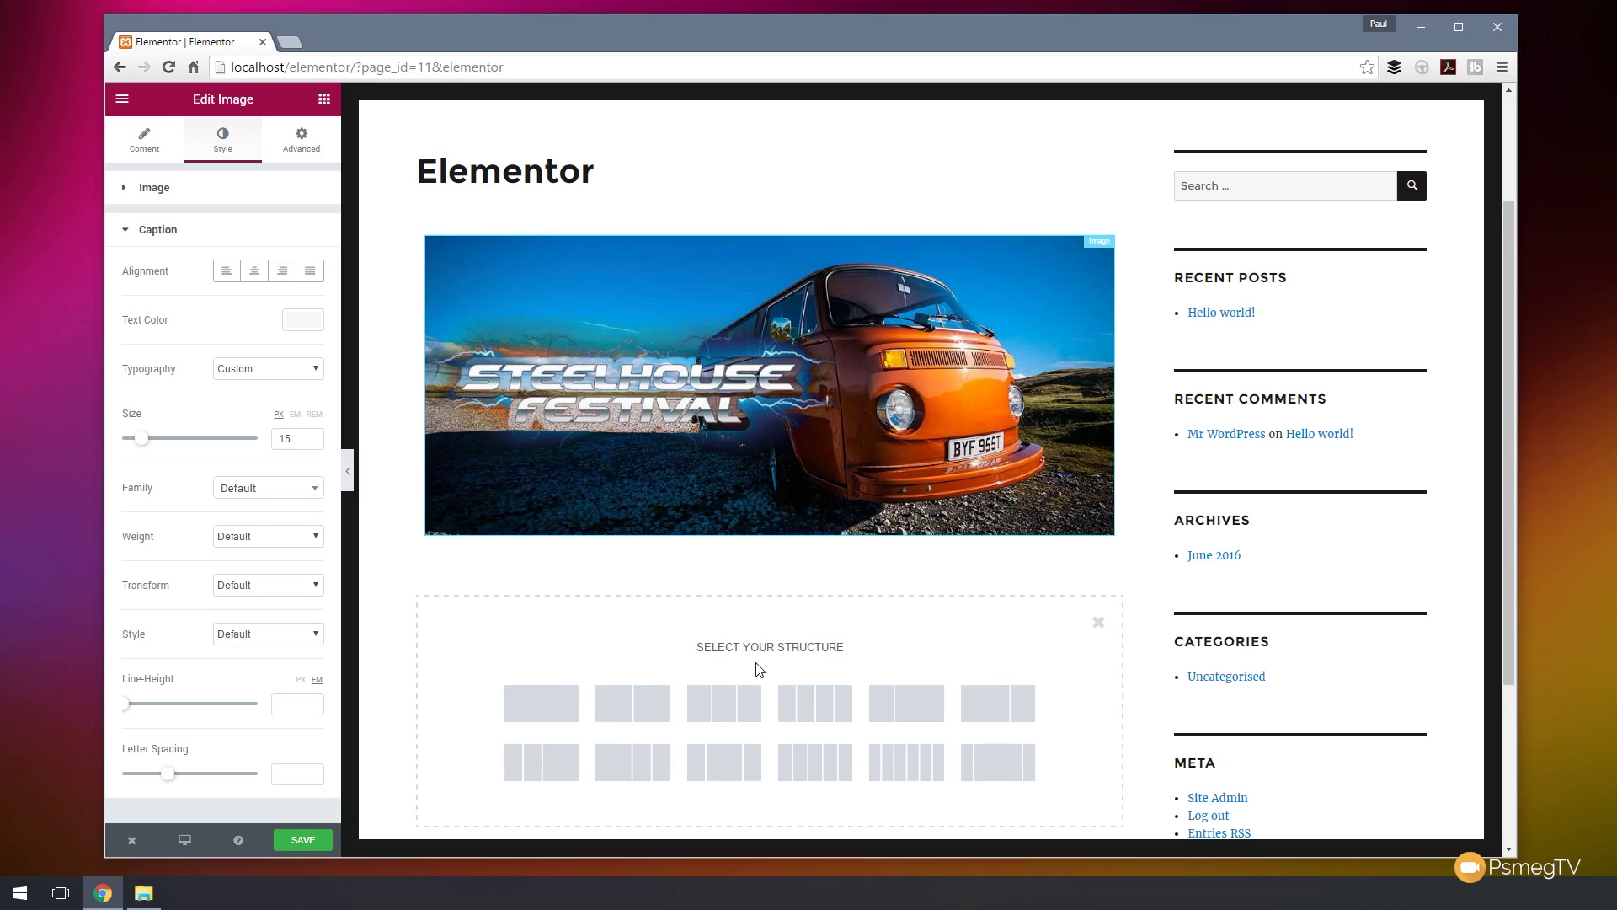
pyautogui.scroll(-3, 517, 635)
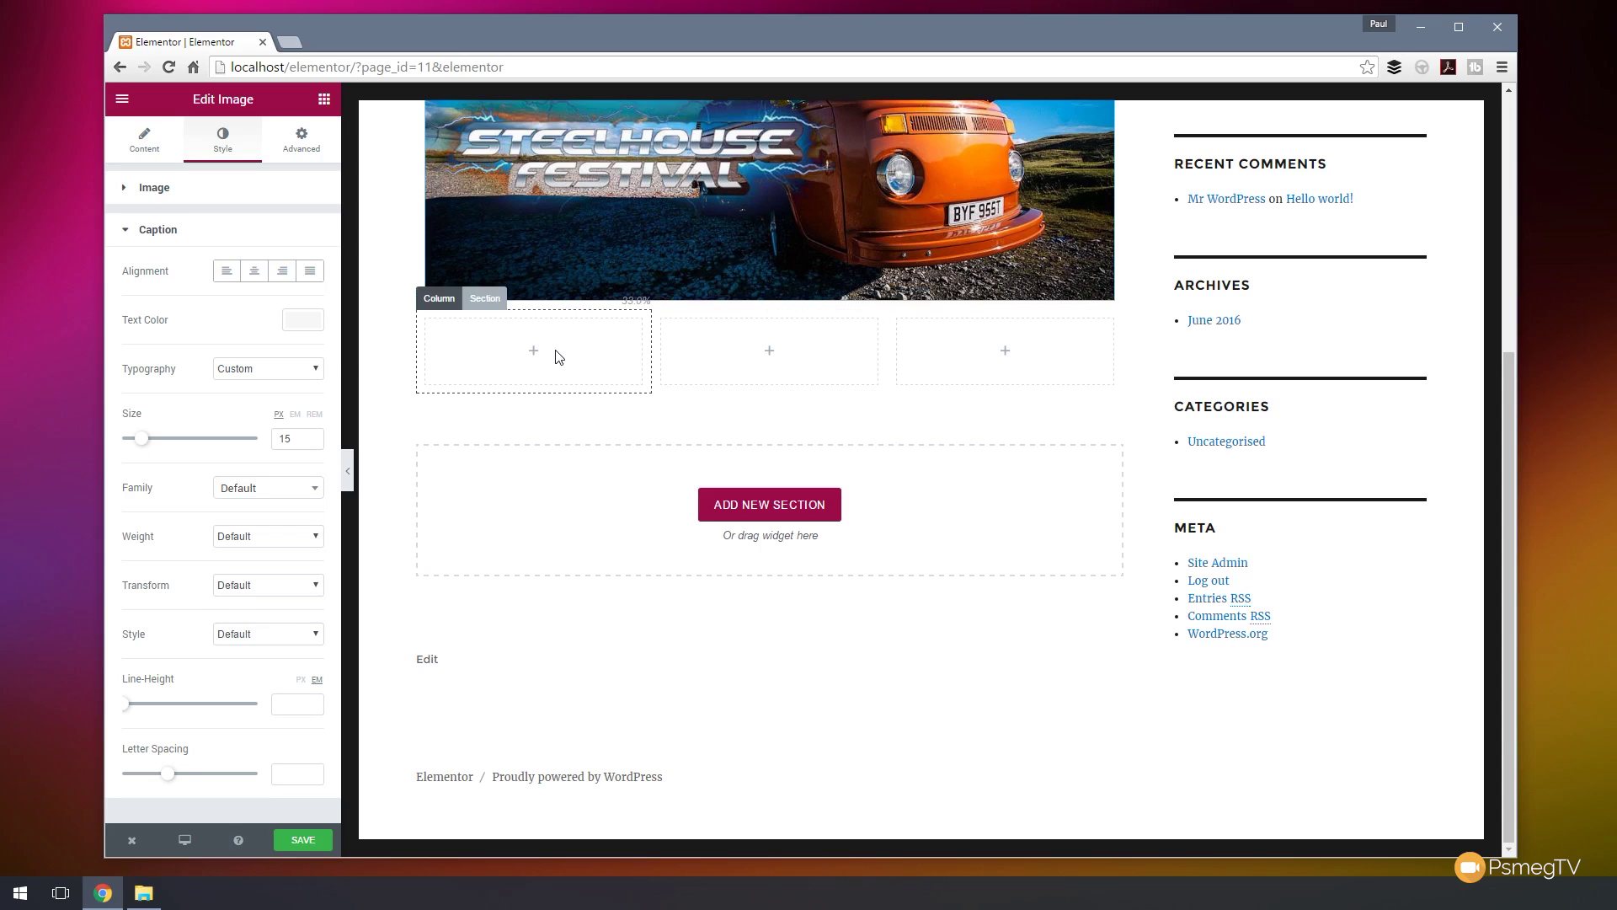
pyautogui.click(439, 302)
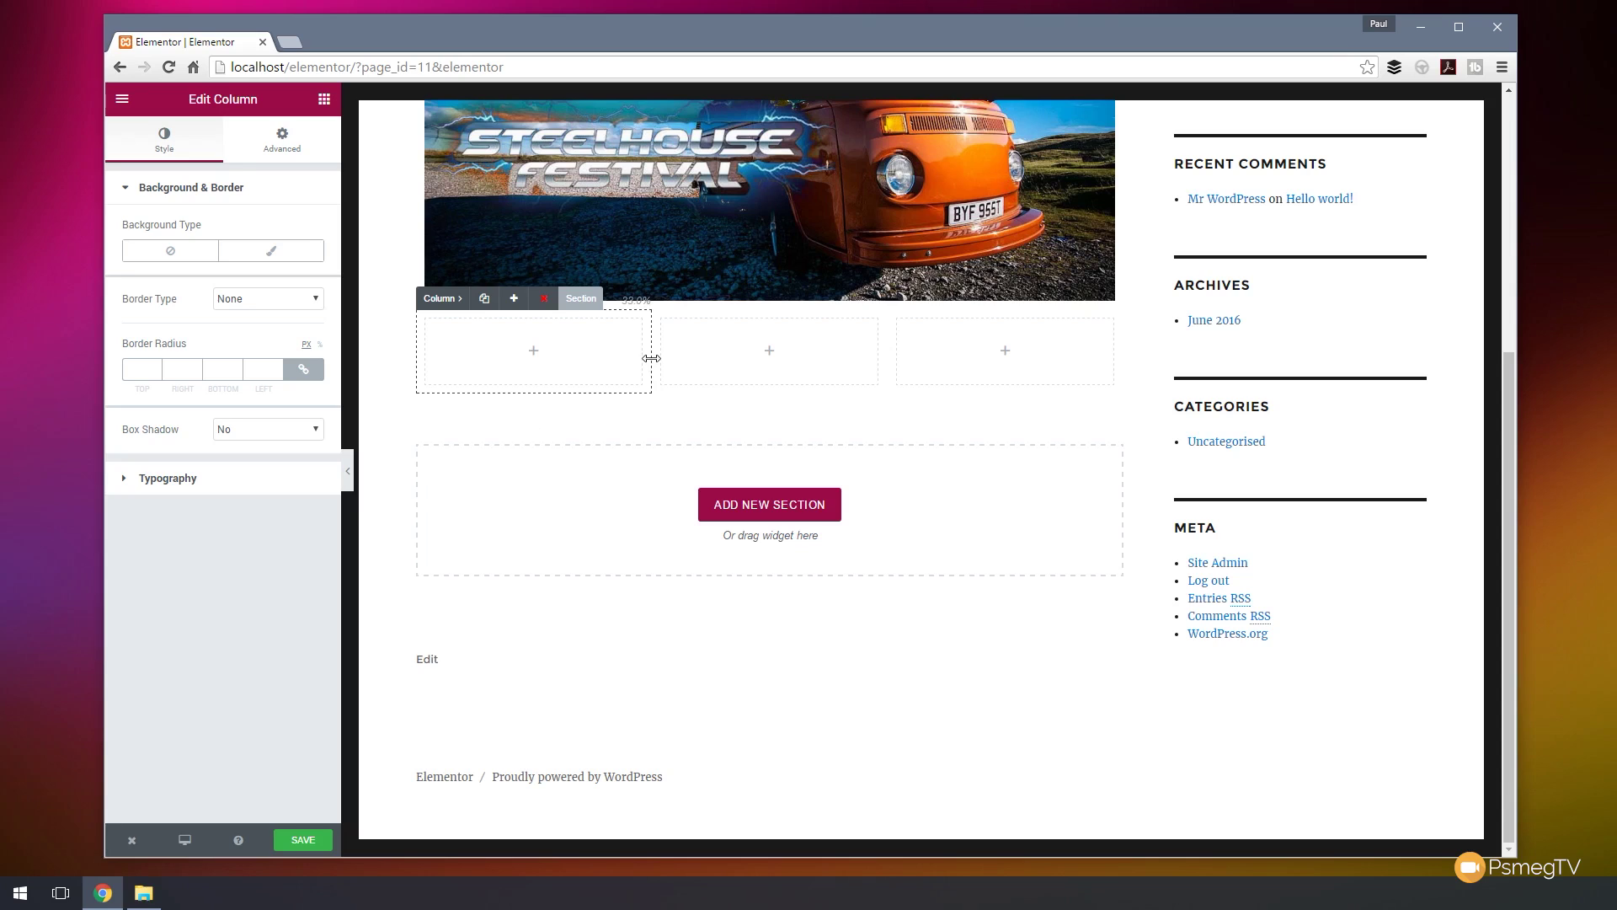
pyautogui.moveTo(651, 358)
pyautogui.mouseDown()
pyautogui.moveTo(812, 364)
pyautogui.moveTo(589, 365)
pyautogui.moveTo(811, 377)
pyautogui.moveTo(670, 378)
pyautogui.mouseUp()
# Examine the full widget list, from the basic elements to the WordPress widgets, for the first column
pyautogui.click(544, 353)
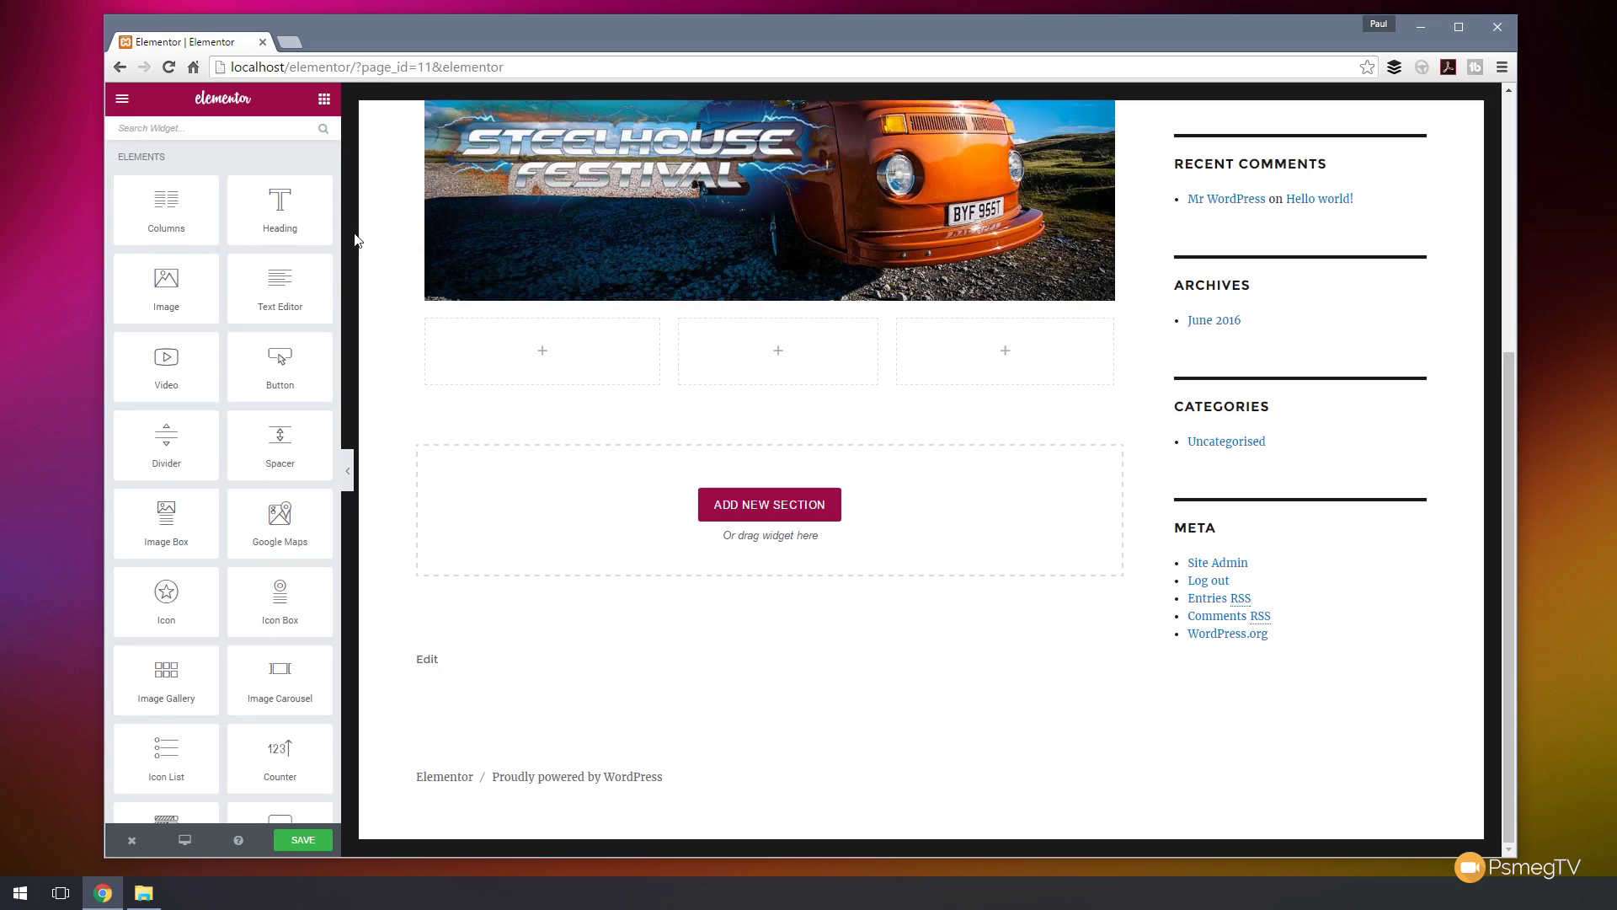
pyautogui.scroll(-5, 236, 404)
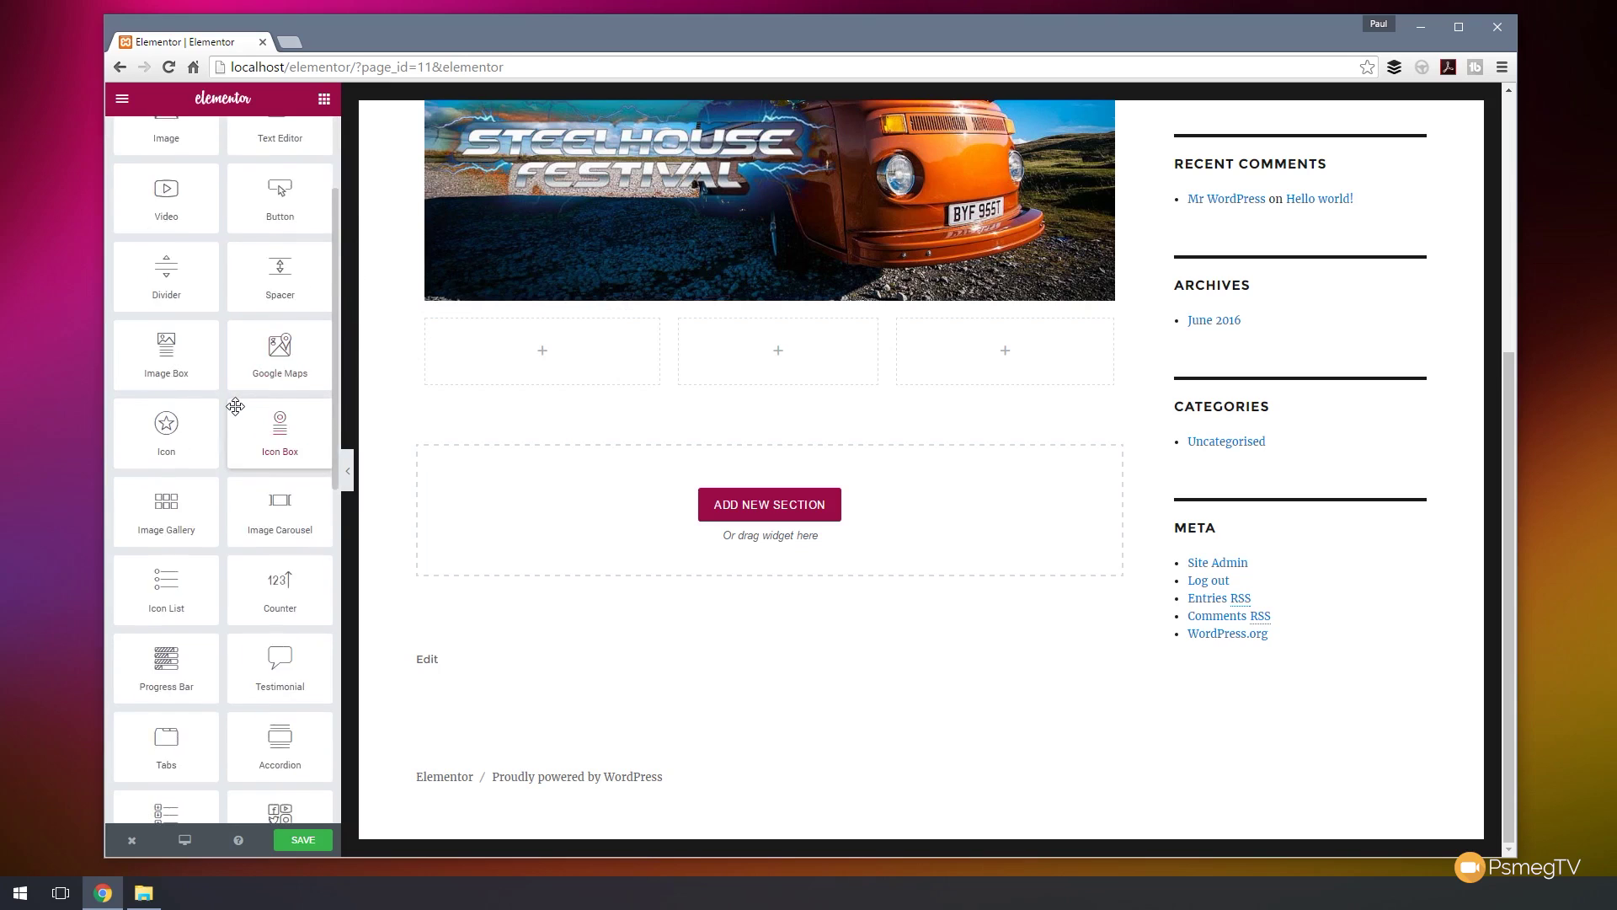
pyautogui.scroll(-6, 235, 407)
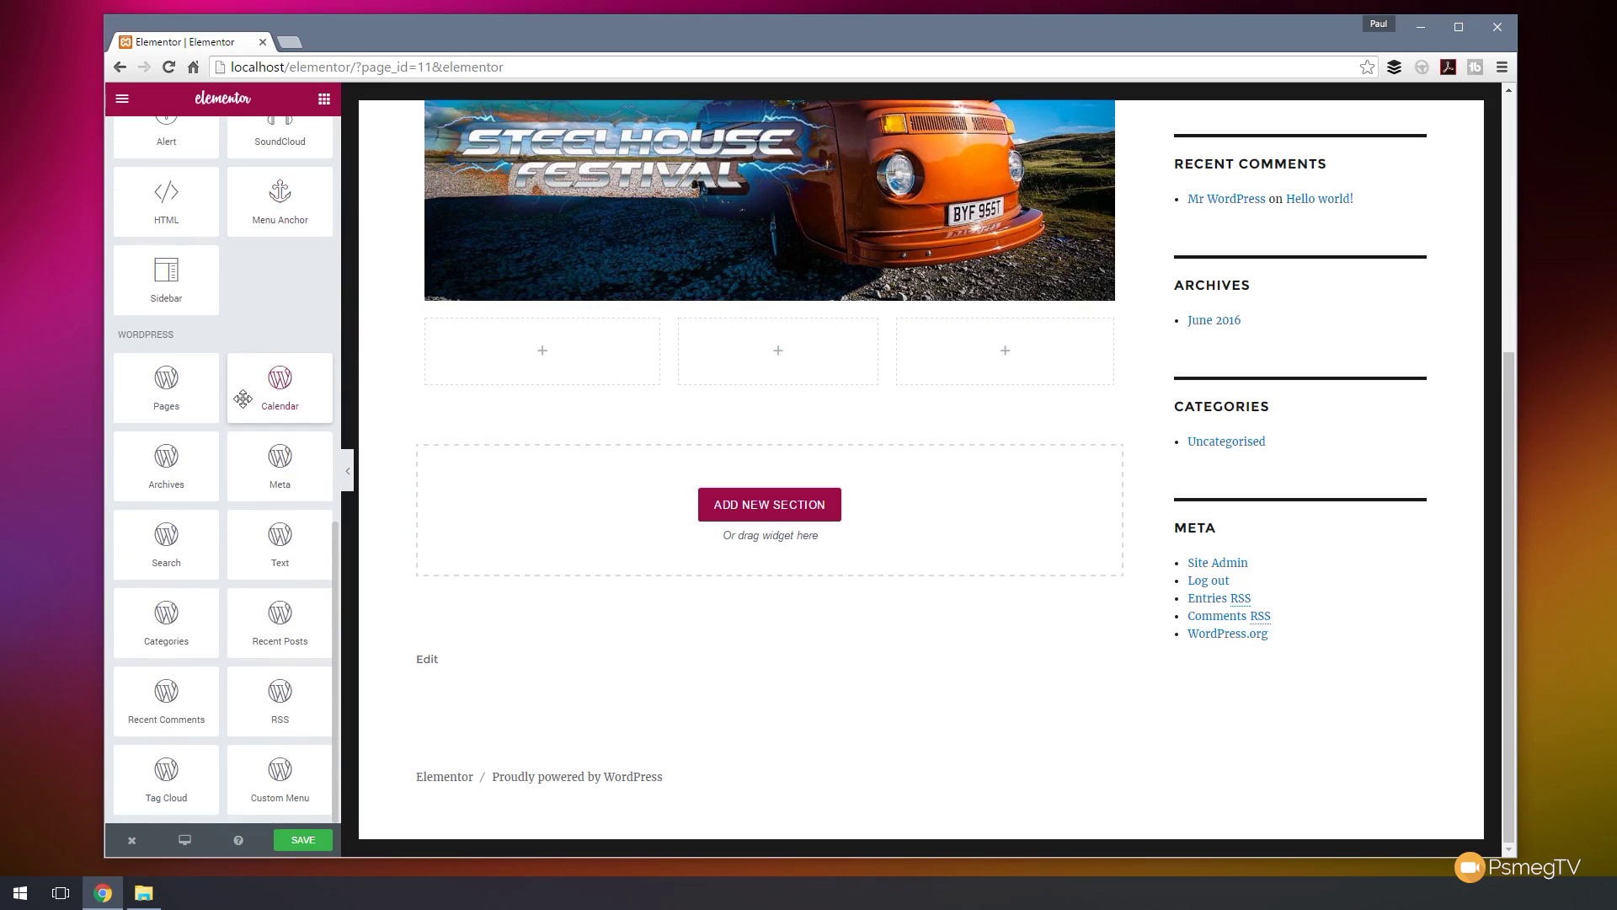
pyautogui.scroll(7, 233, 404)
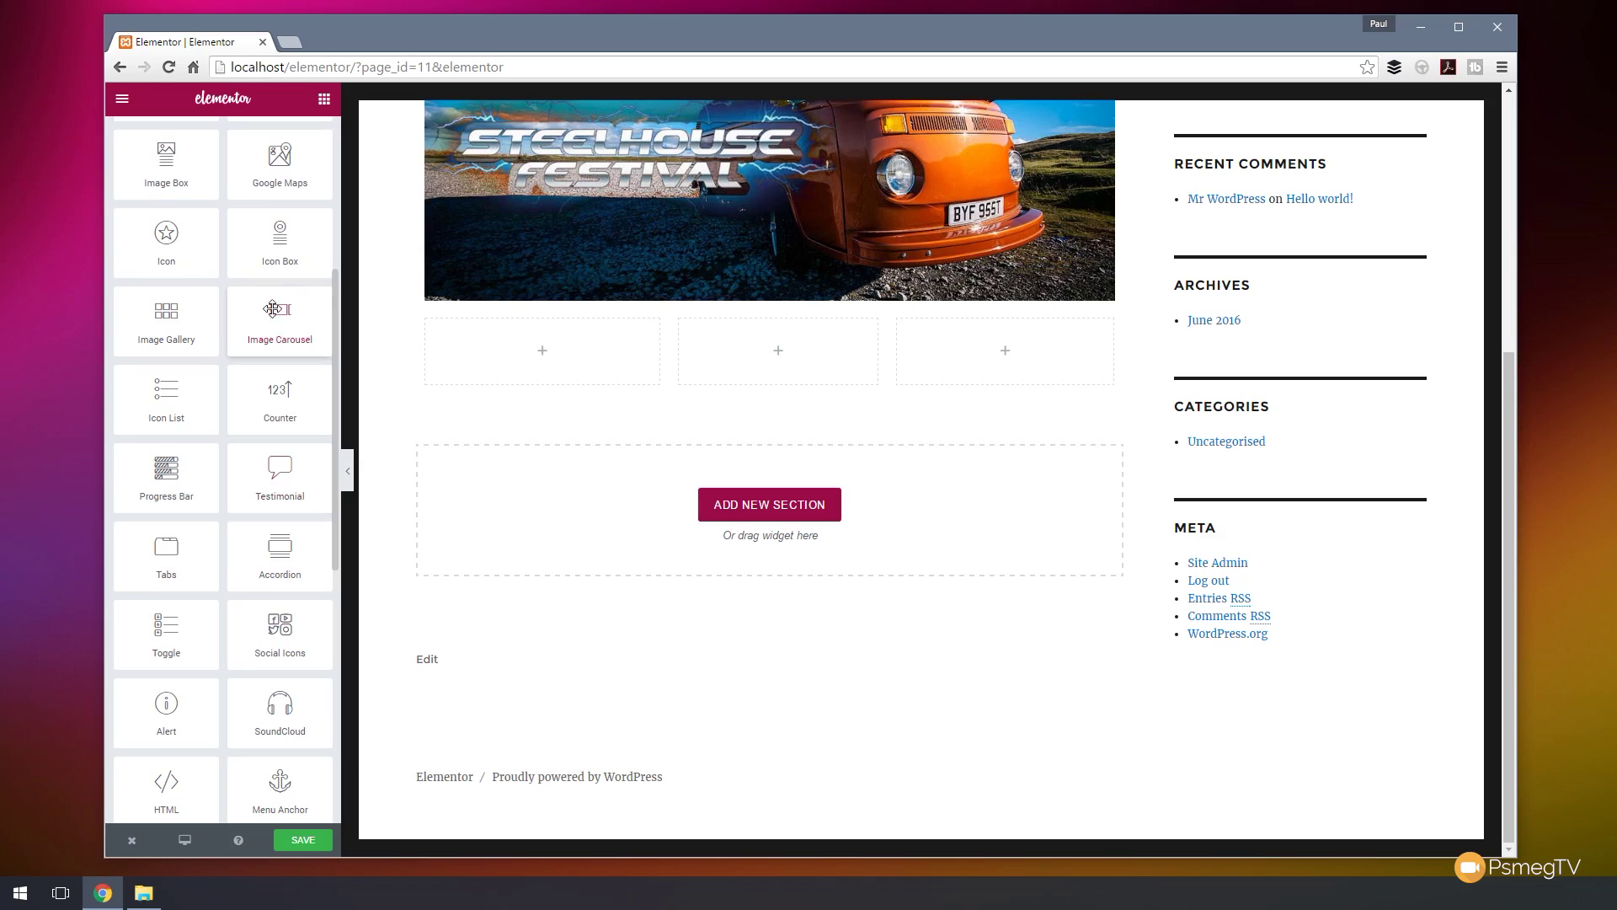
pyautogui.scroll(-3, 245, 488)
pyautogui.scroll(-4, 248, 505)
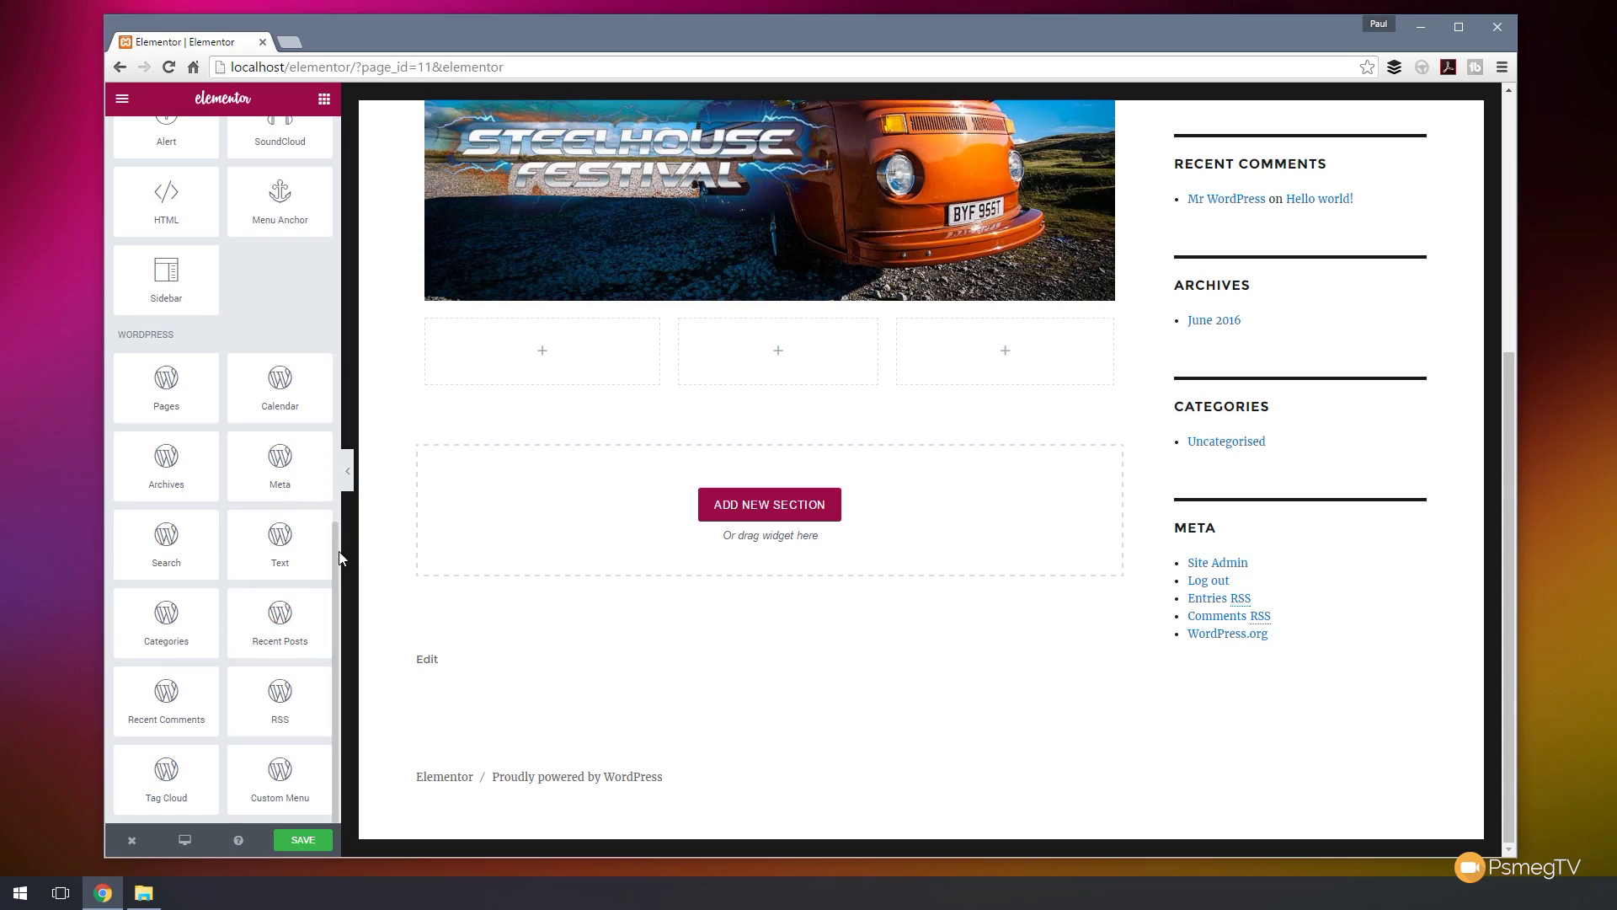
pyautogui.scroll(3, 335, 548)
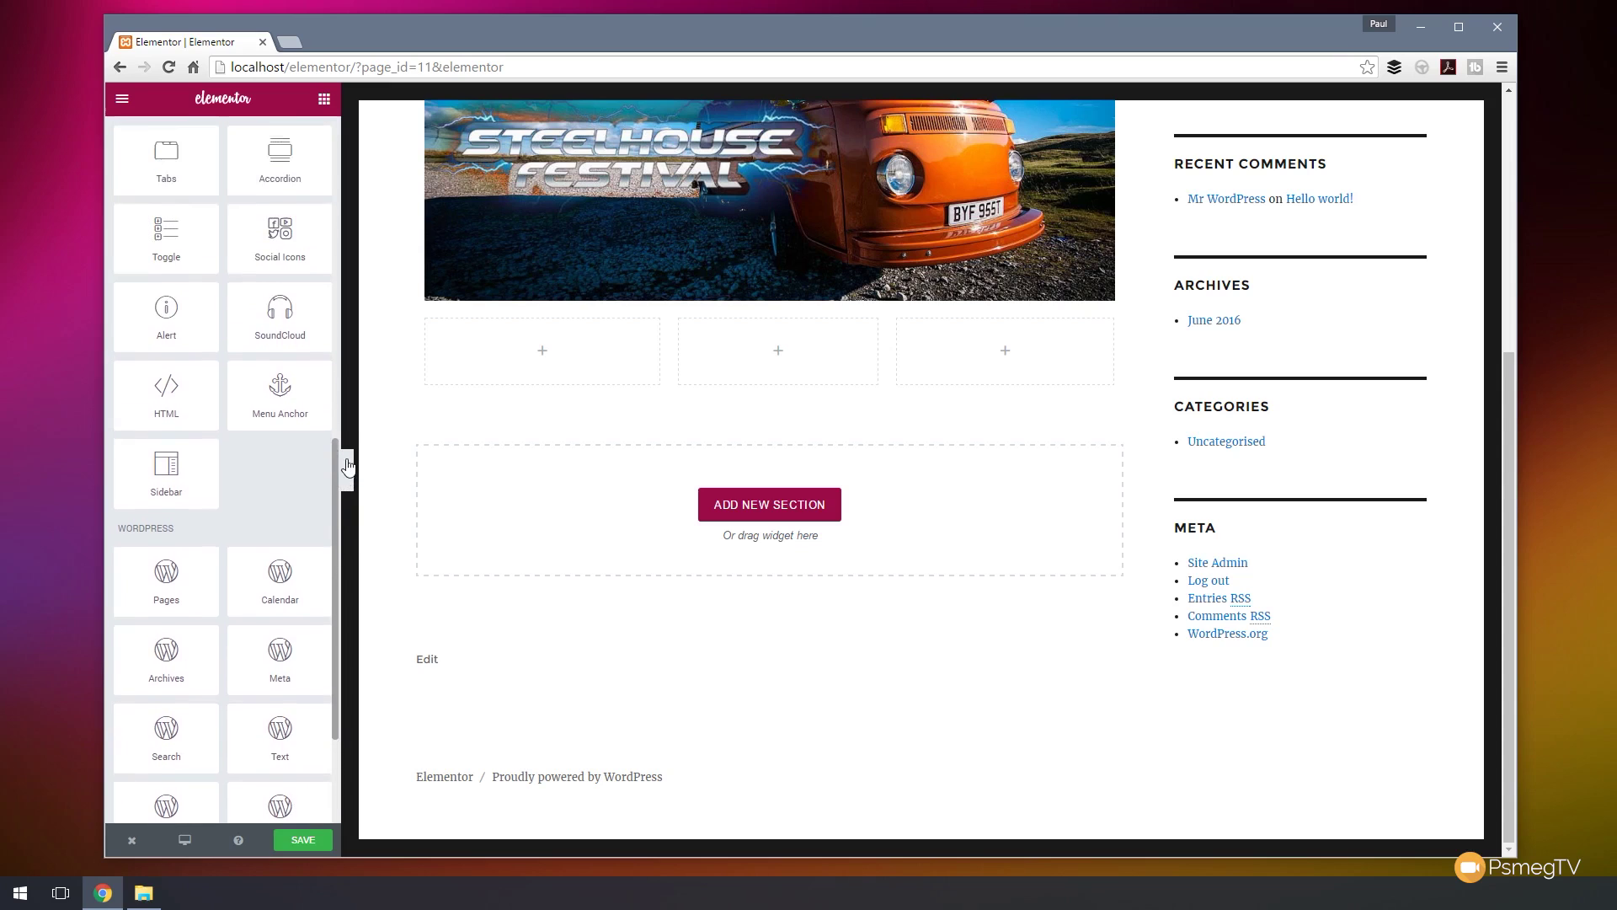
pyautogui.scroll(5, 337, 415)
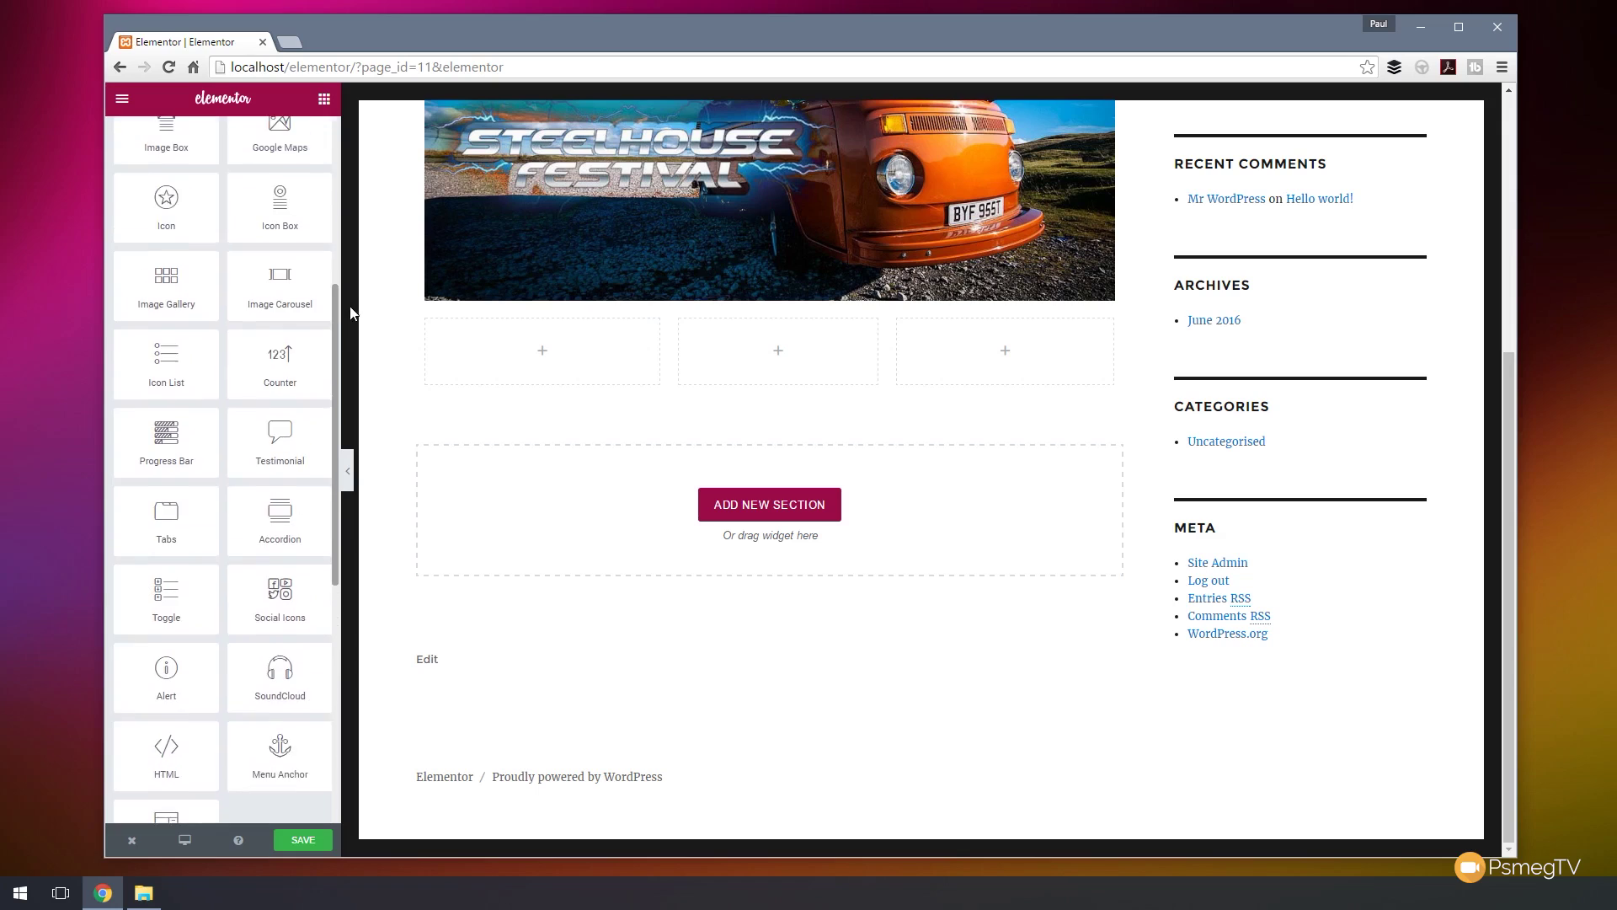
pyautogui.moveTo(354, 305); pyautogui.dragTo(360, 133)
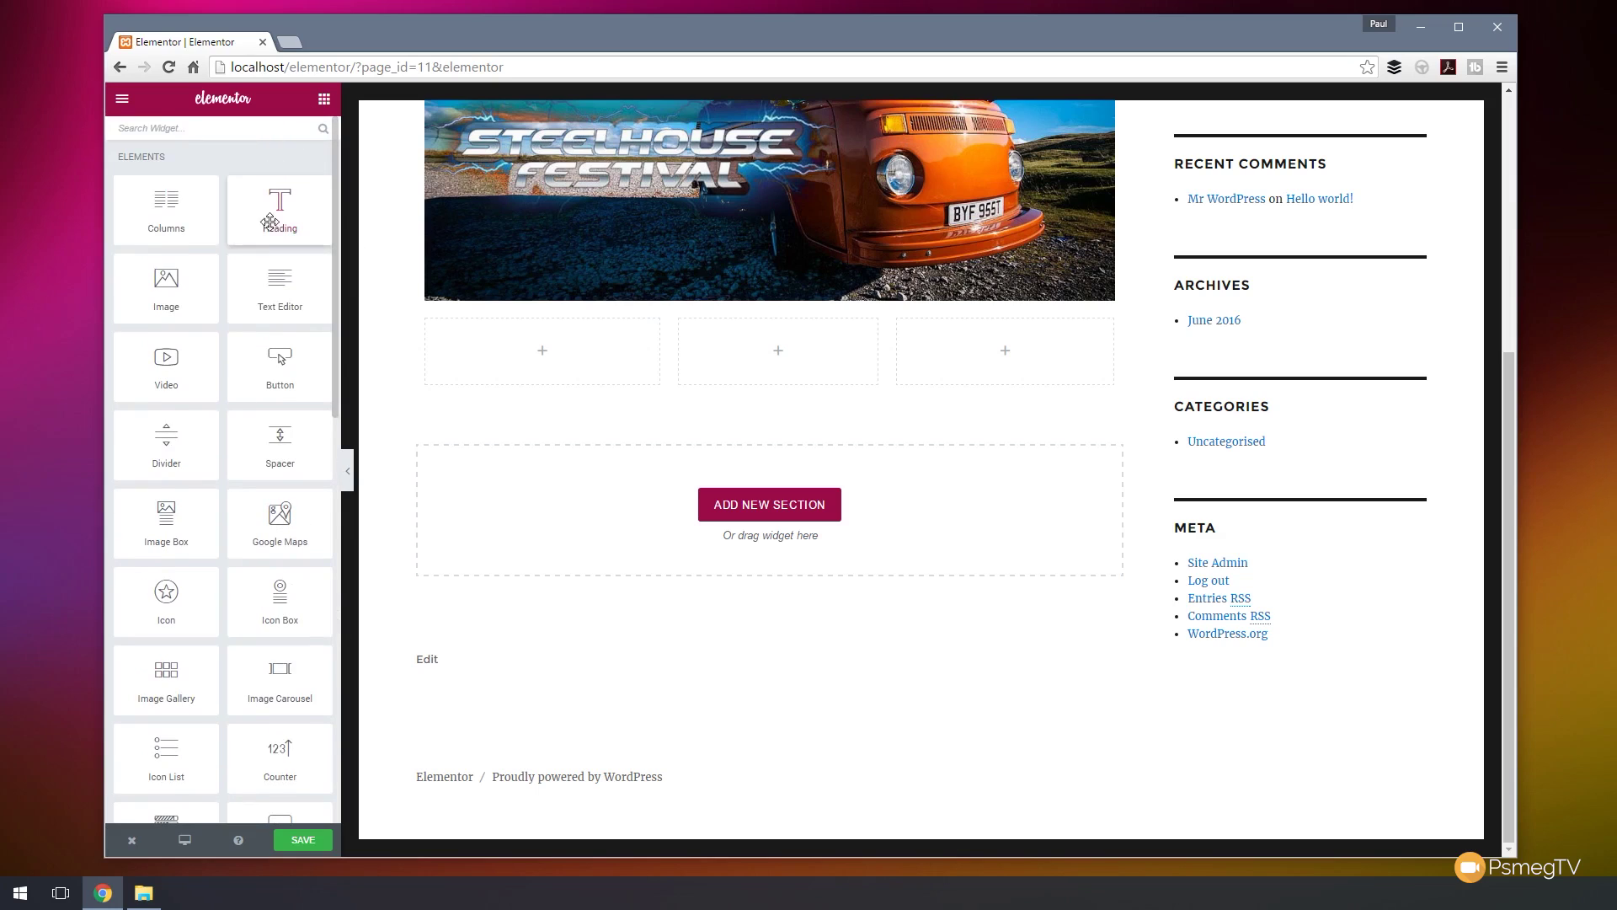
# Add a Text Editor widget to the first column and set its font family to Raleway
pyautogui.moveTo(278, 289); pyautogui.dragTo(530, 366)
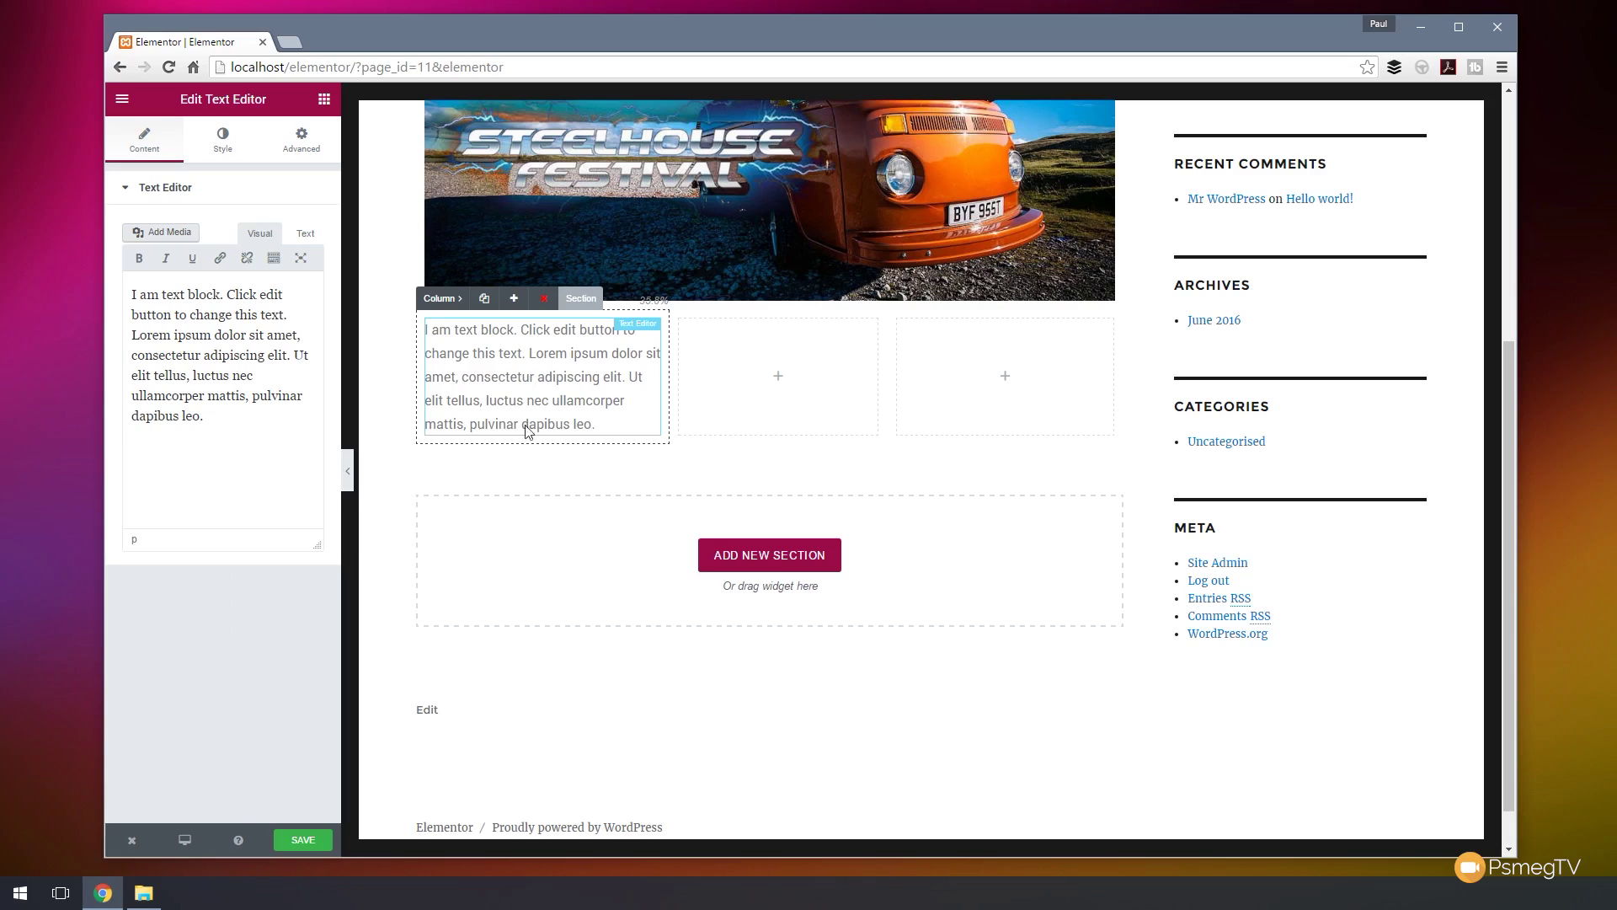
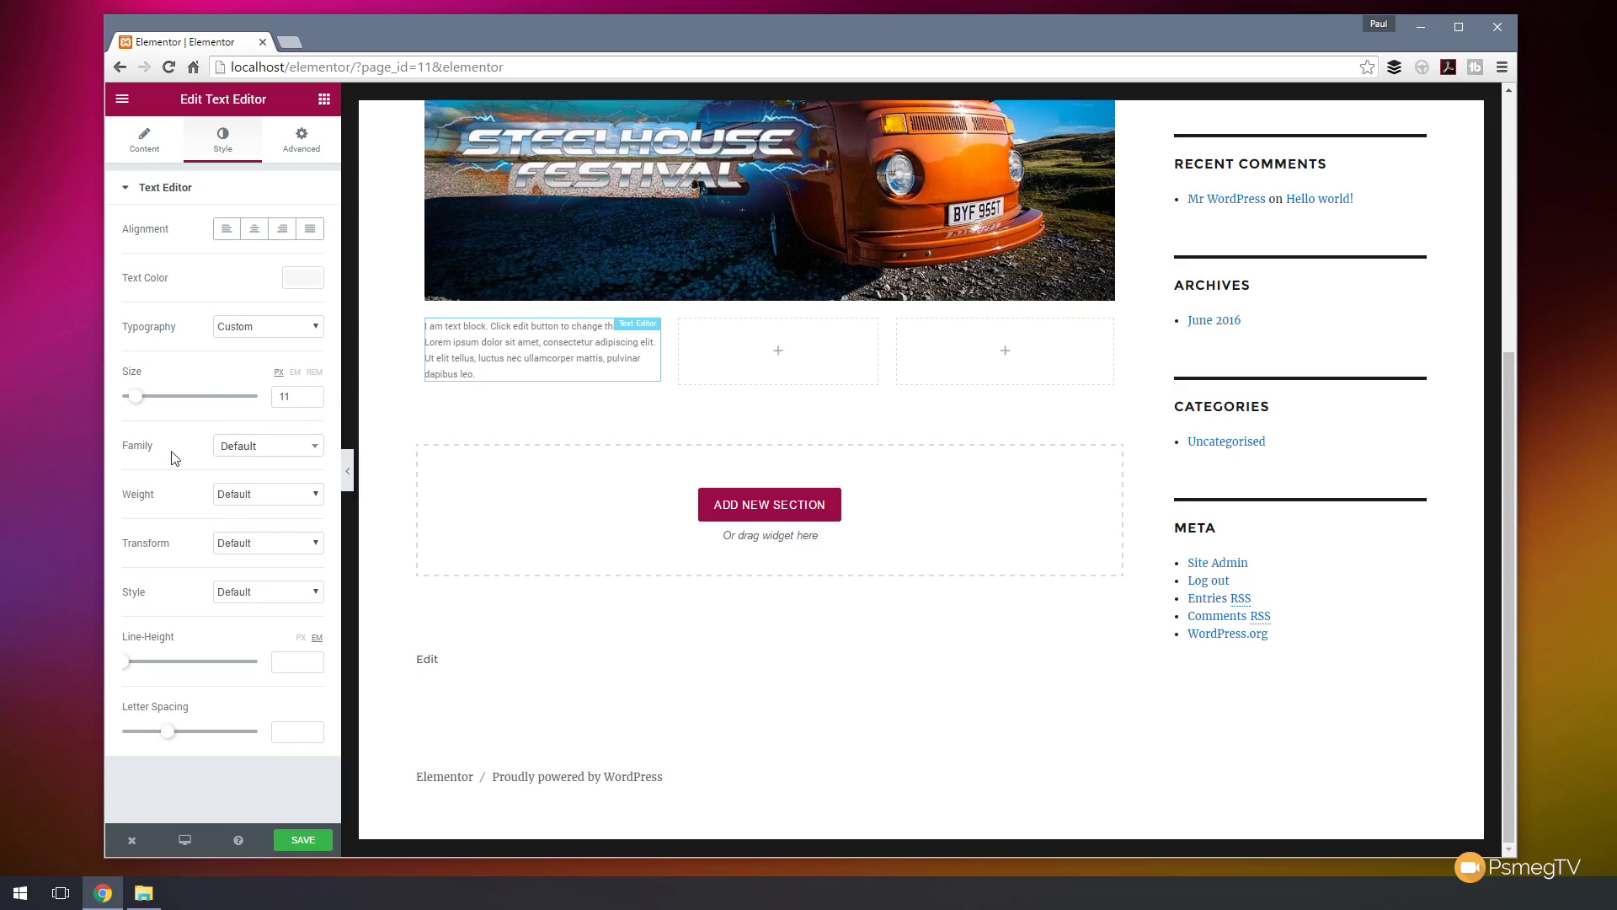
pyautogui.click(257, 455)
pyautogui.moveTo(312, 498); pyautogui.dragTo(319, 523)
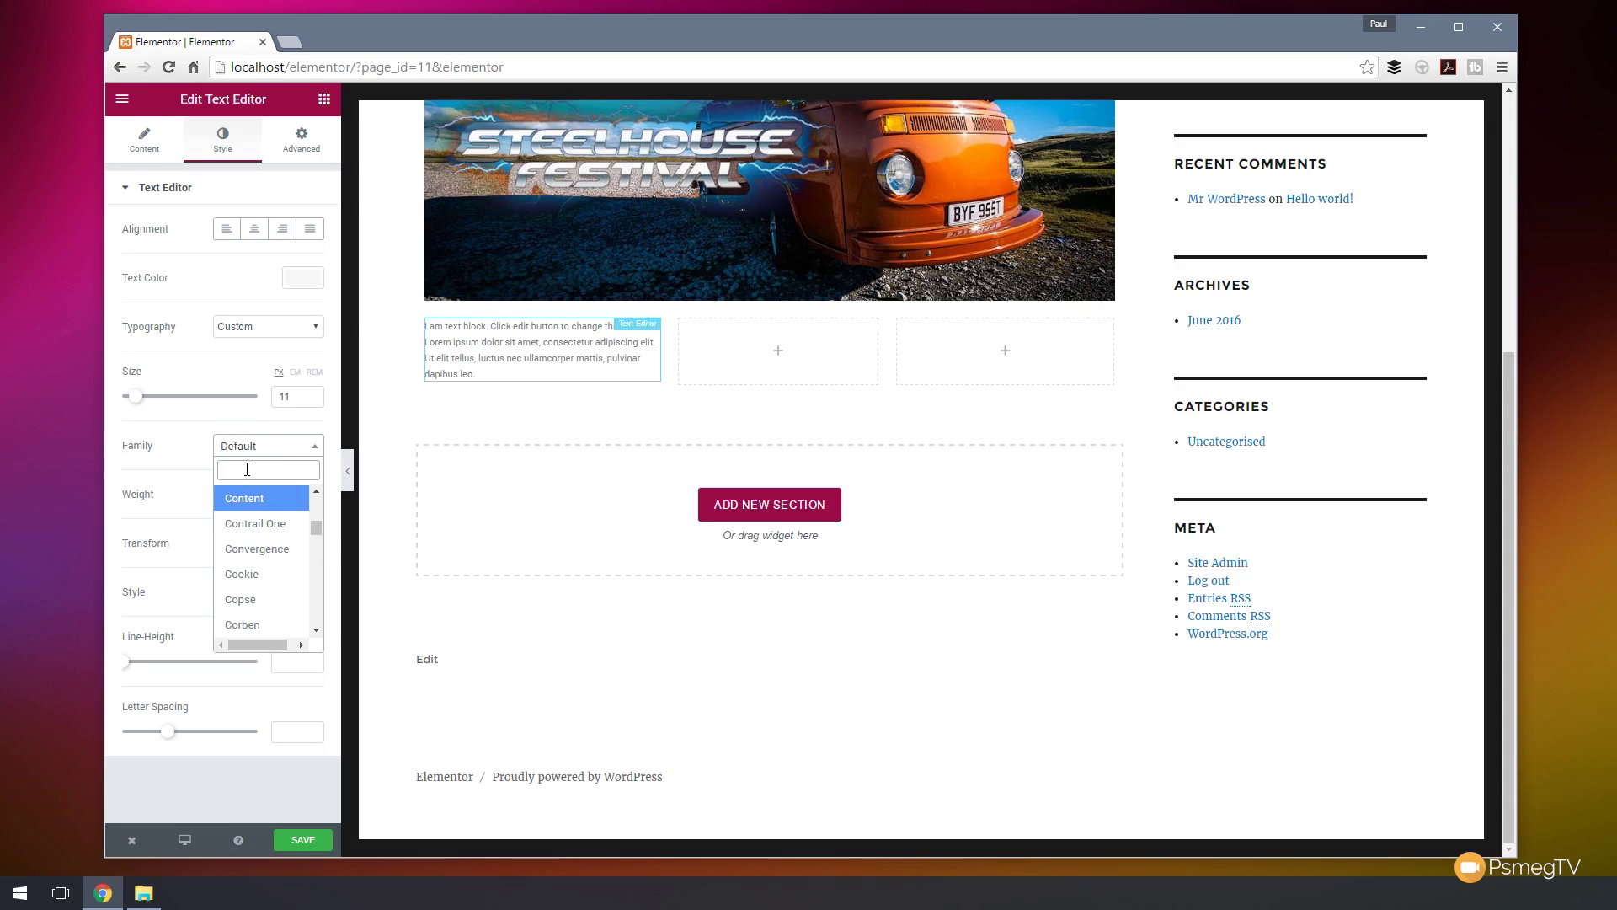
pyautogui.write('rale')
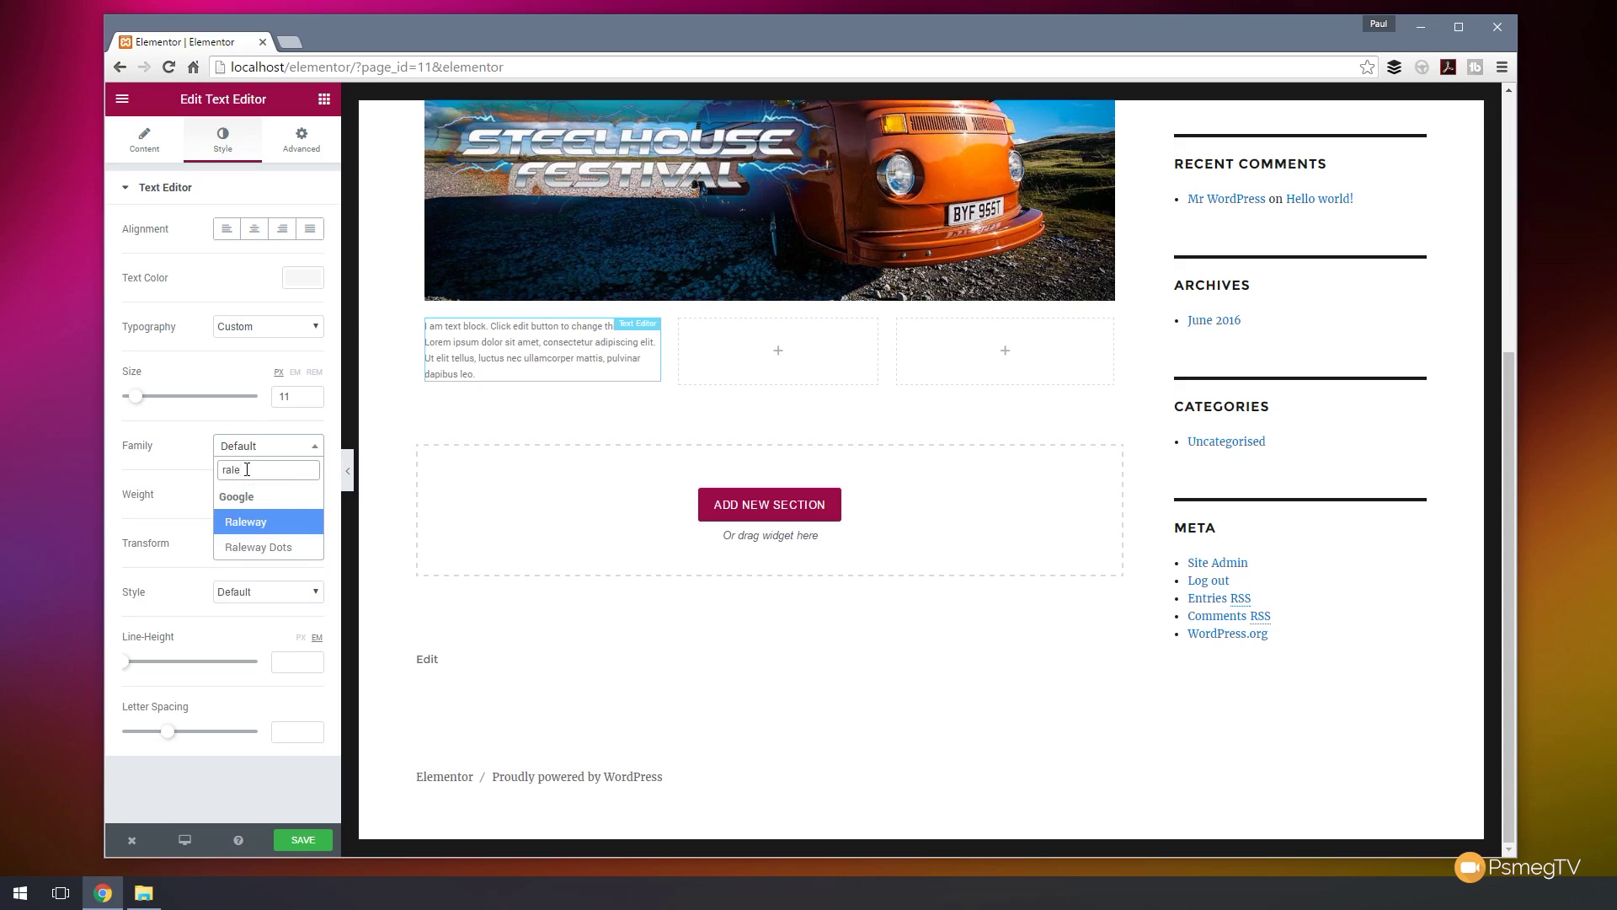
pyautogui.click(246, 523)
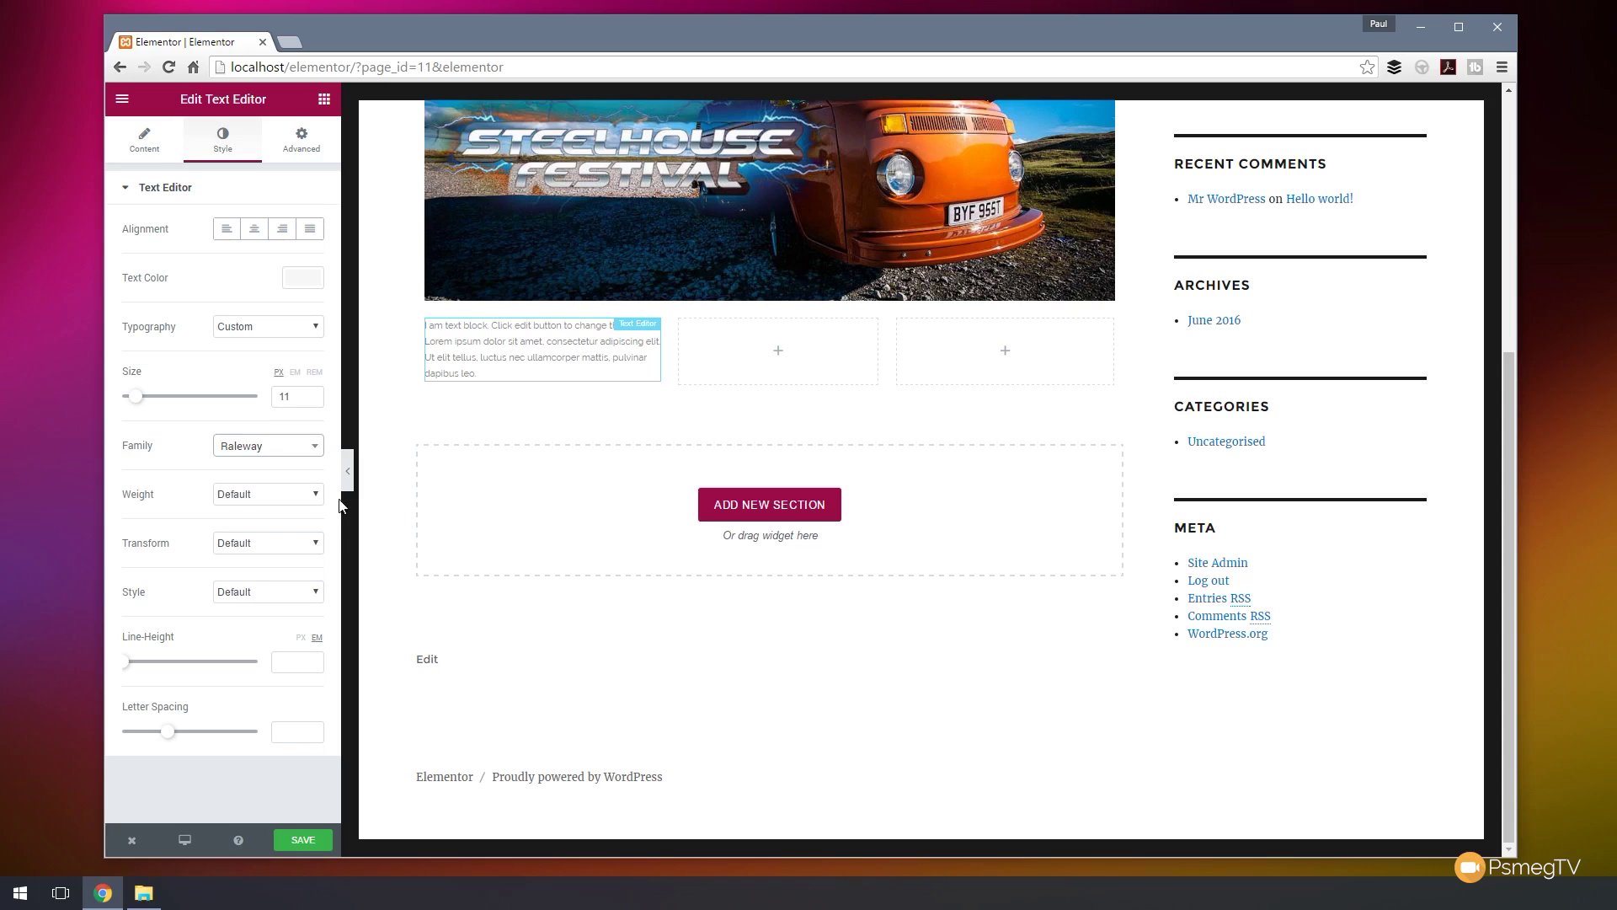
# Set the text block's font weight to 700 and check the transform and style options, leaving both at Default
pyautogui.click(311, 499)
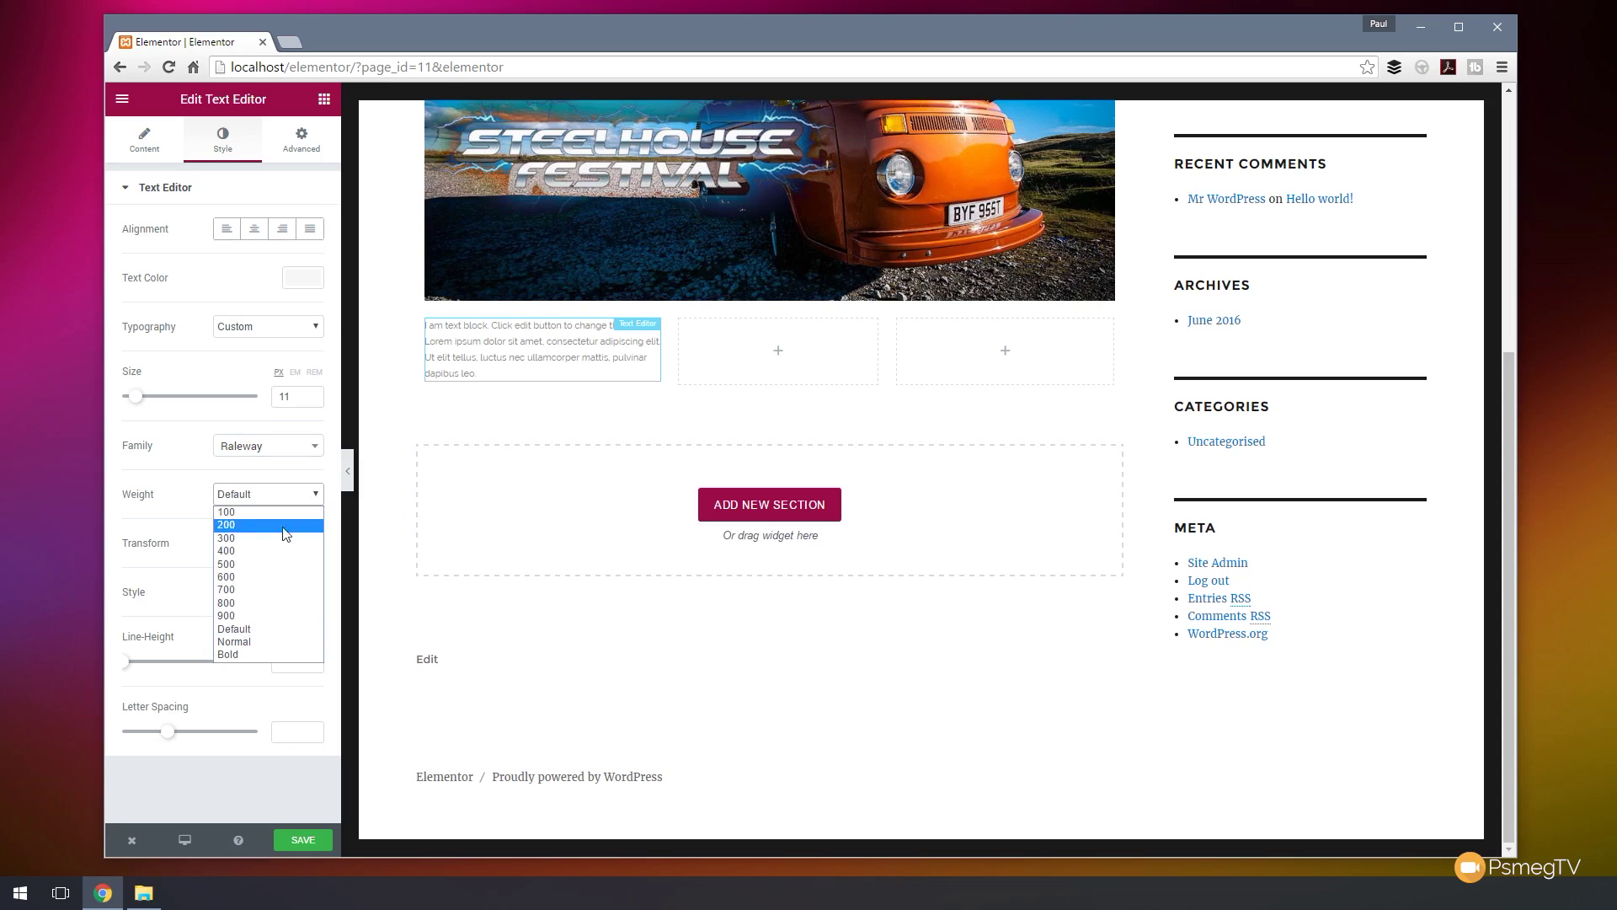
pyautogui.click(241, 589)
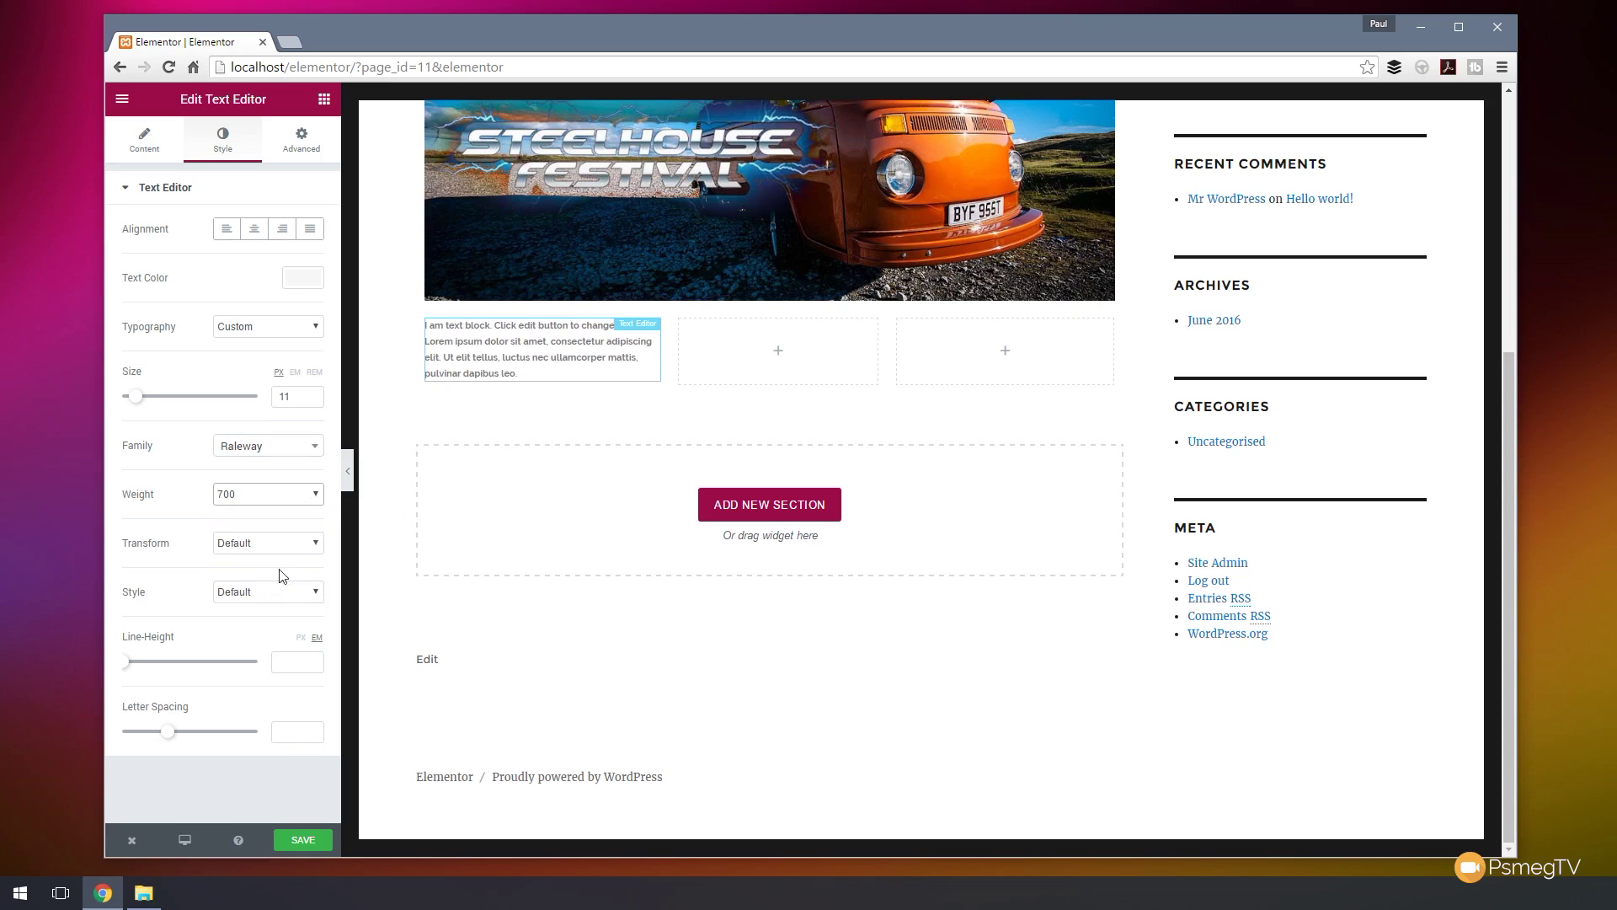
pyautogui.click(317, 546)
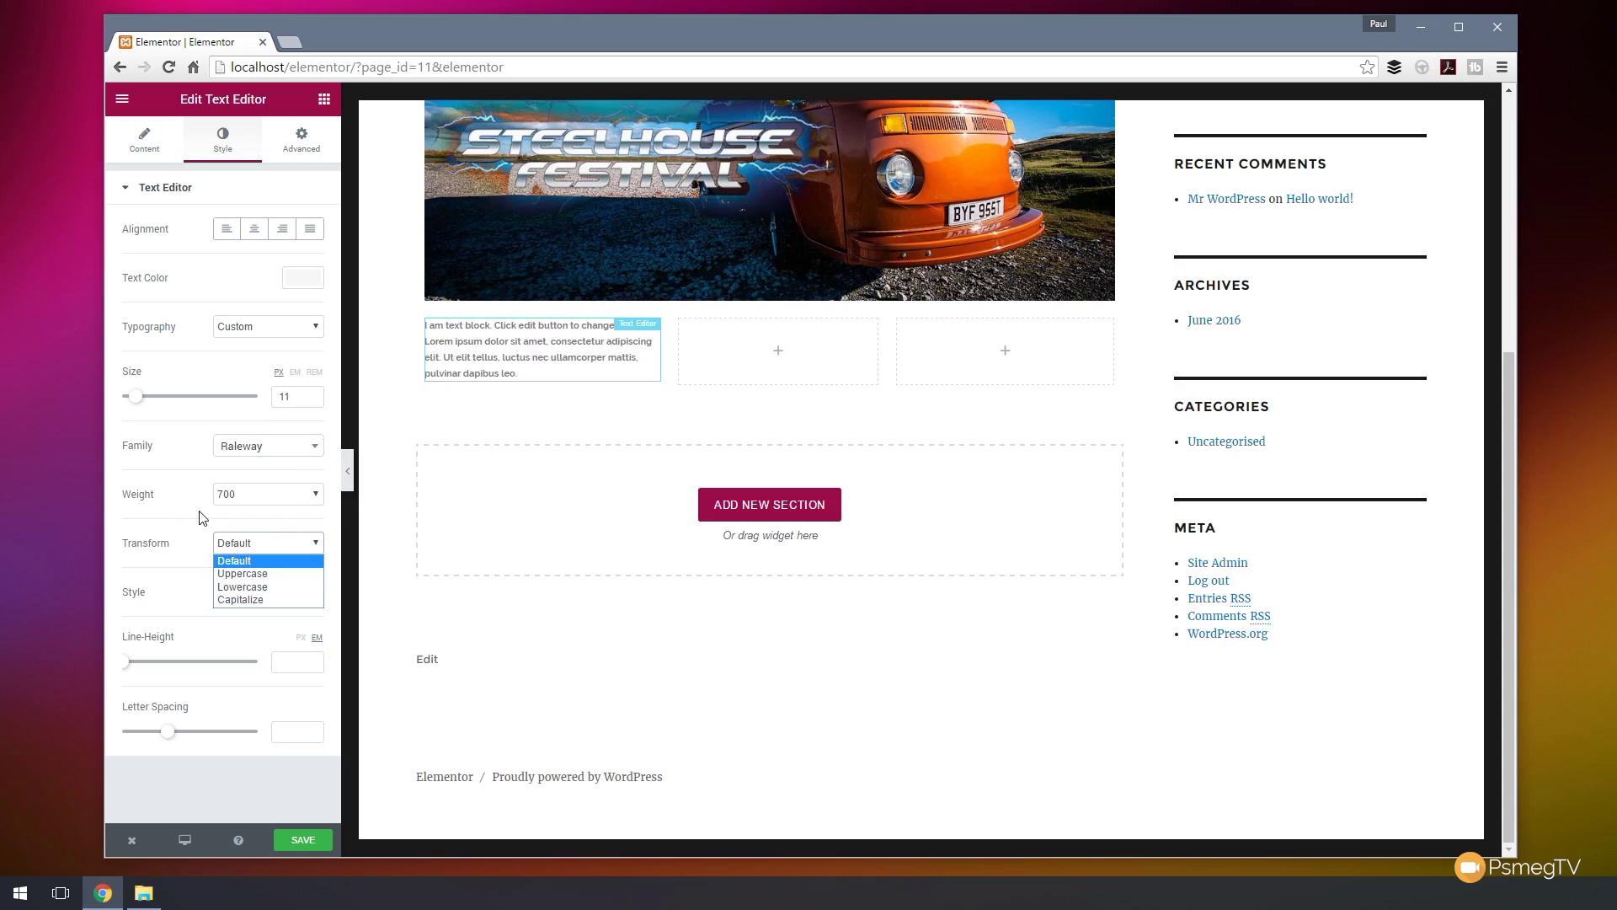
pyautogui.click(229, 560)
pyautogui.click(280, 592)
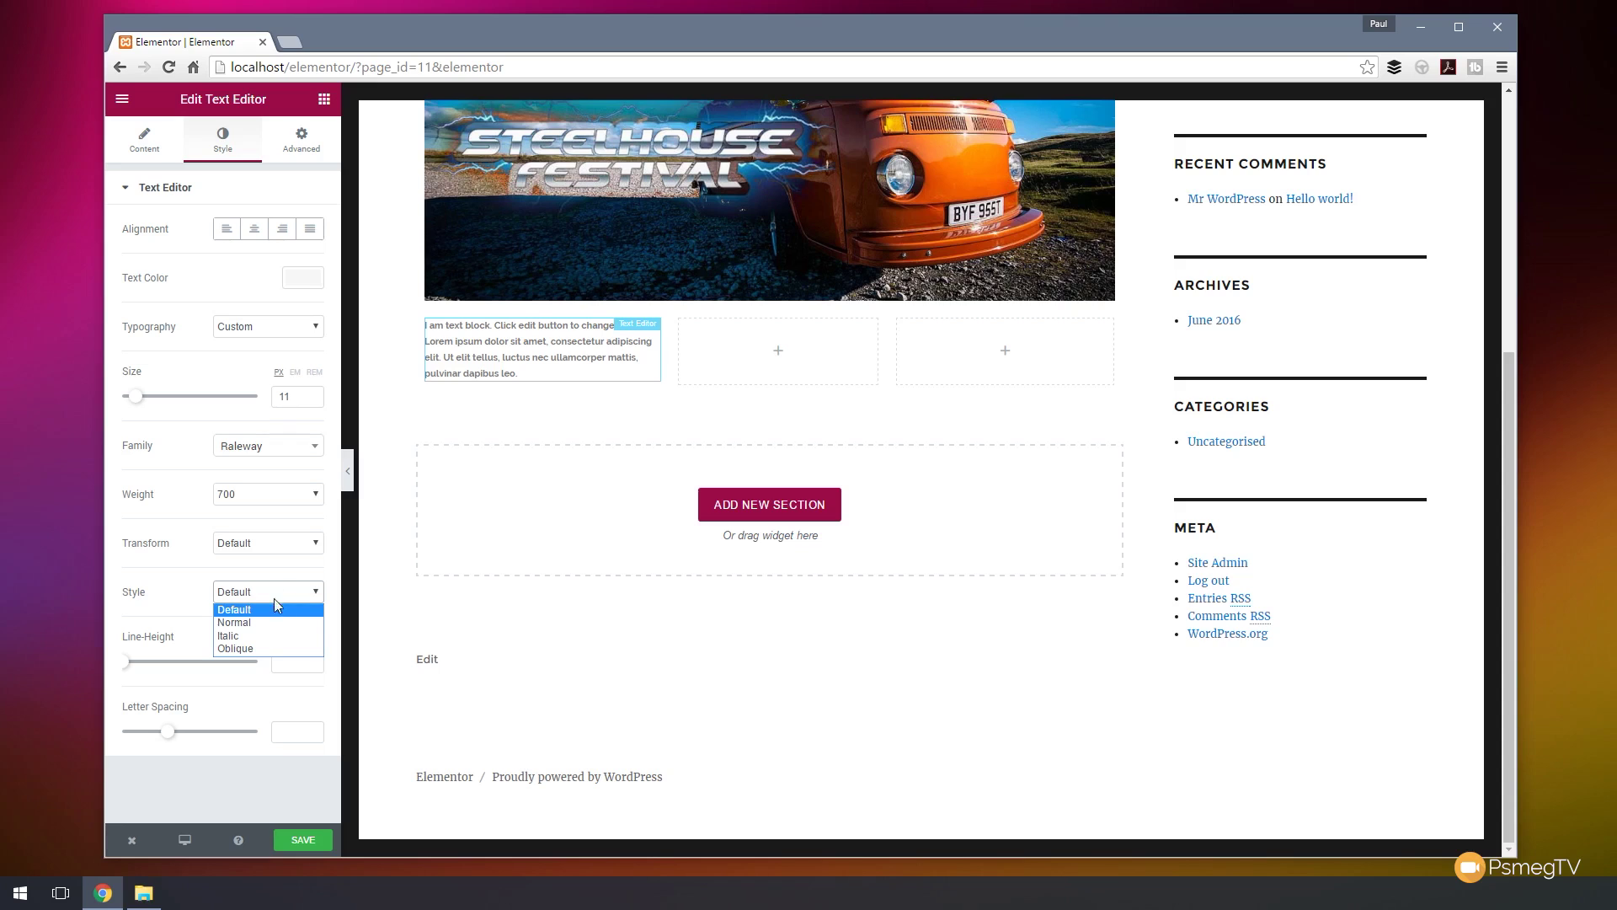
pyautogui.click(167, 592)
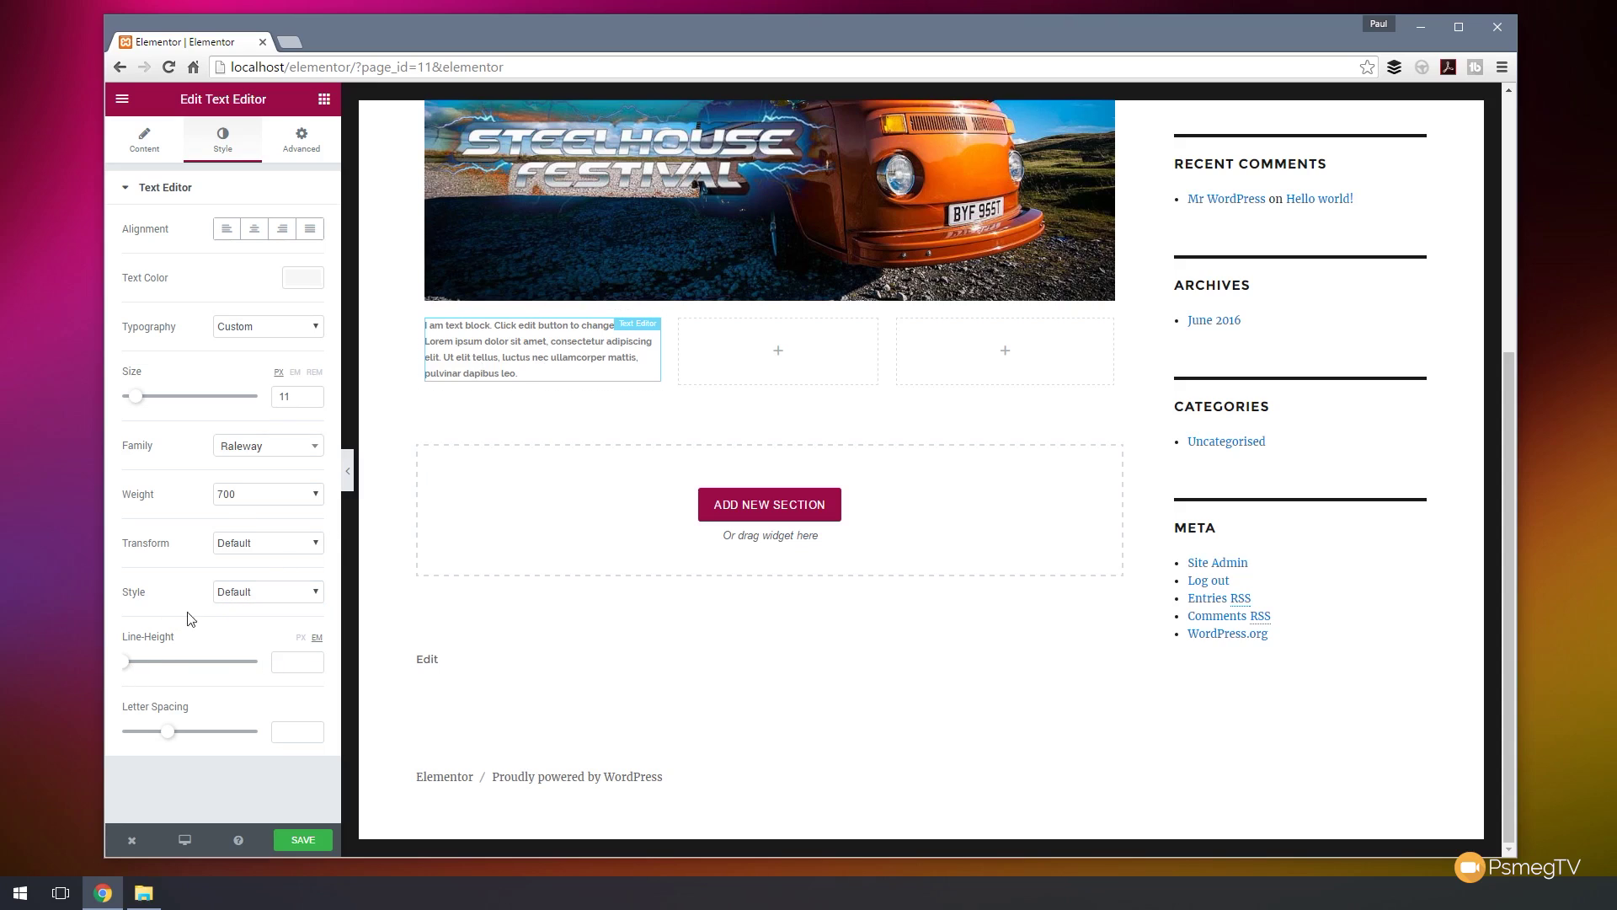
# Format the text block with a line height of 2.4 em, a font size of 17 px and centred alignment
pyautogui.click(129, 663)
pyautogui.moveTo(131, 673); pyautogui.dragTo(153, 671)
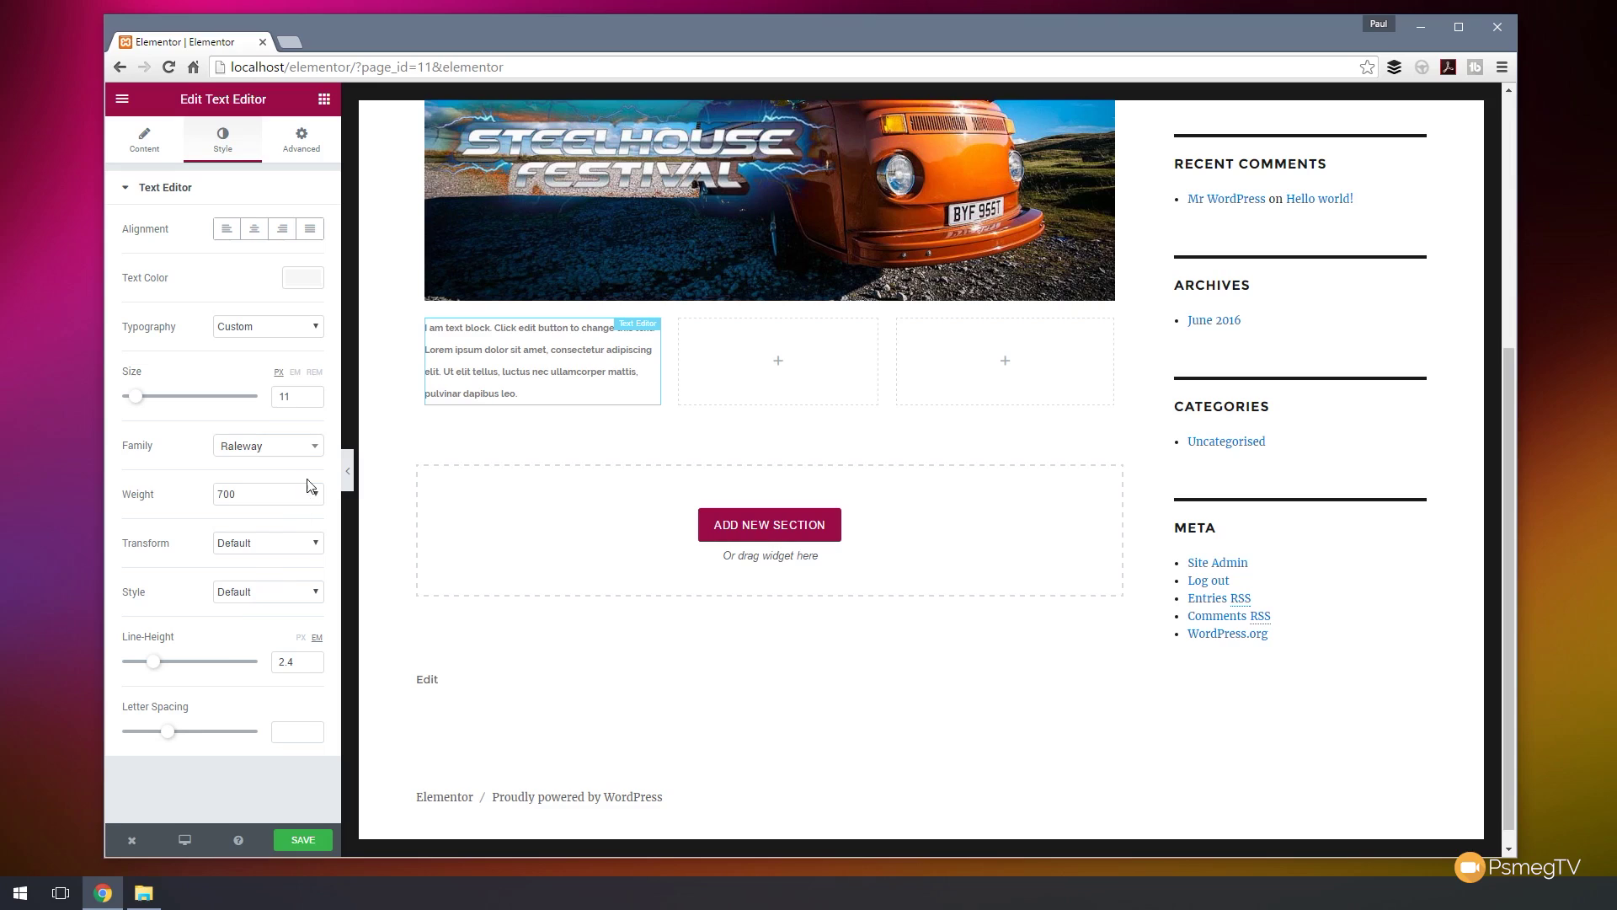
pyautogui.moveTo(134, 405); pyautogui.dragTo(145, 405)
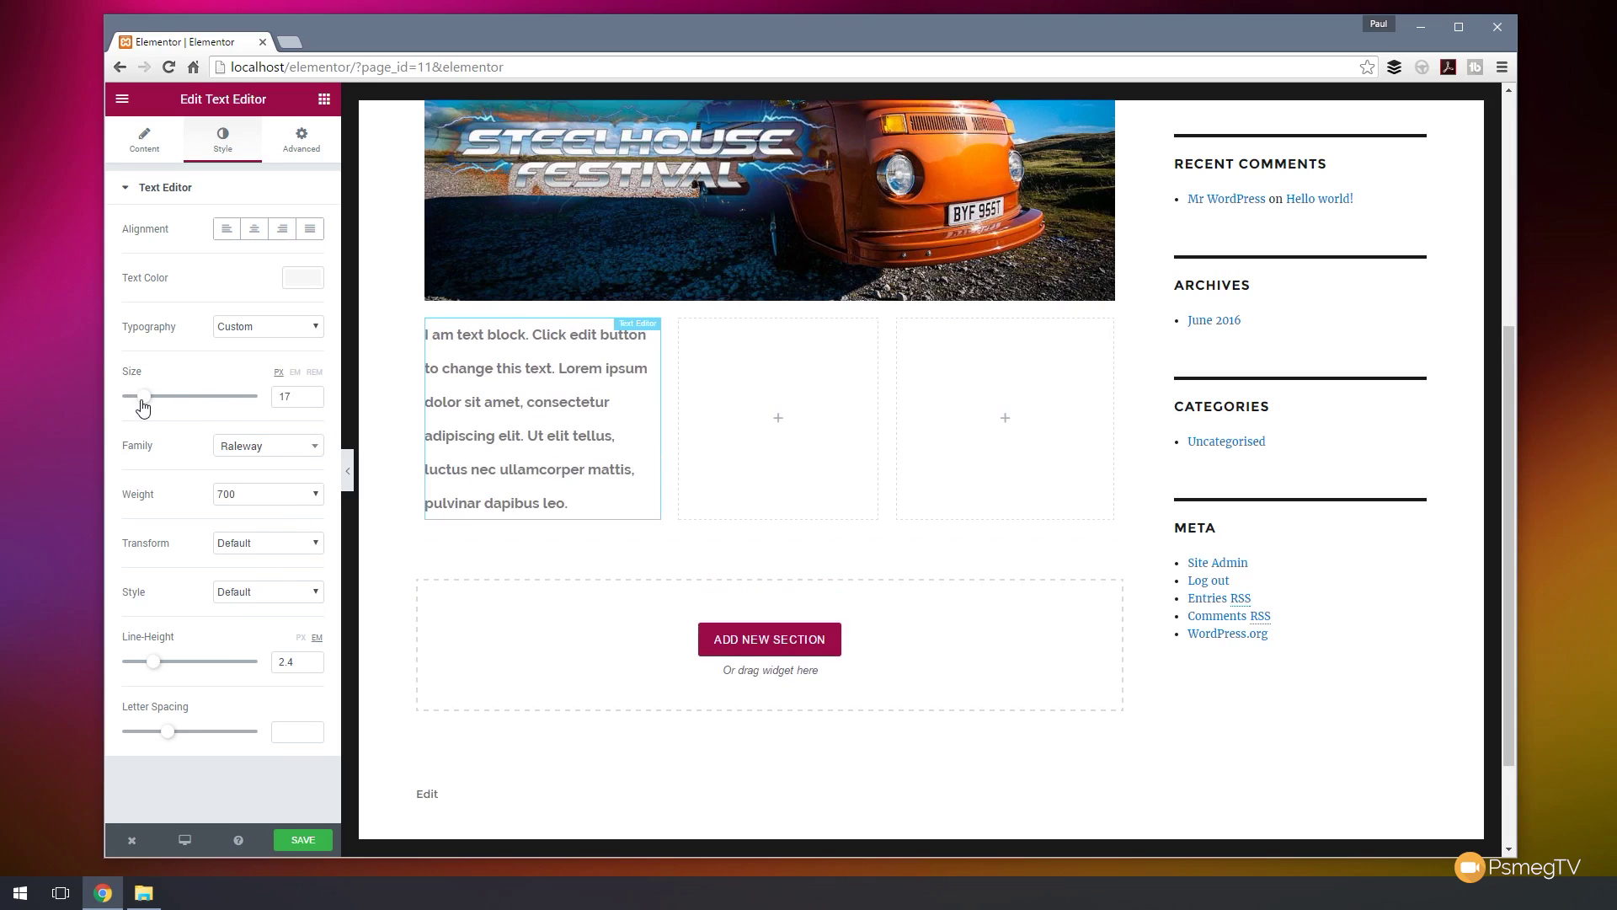
pyautogui.click(255, 228)
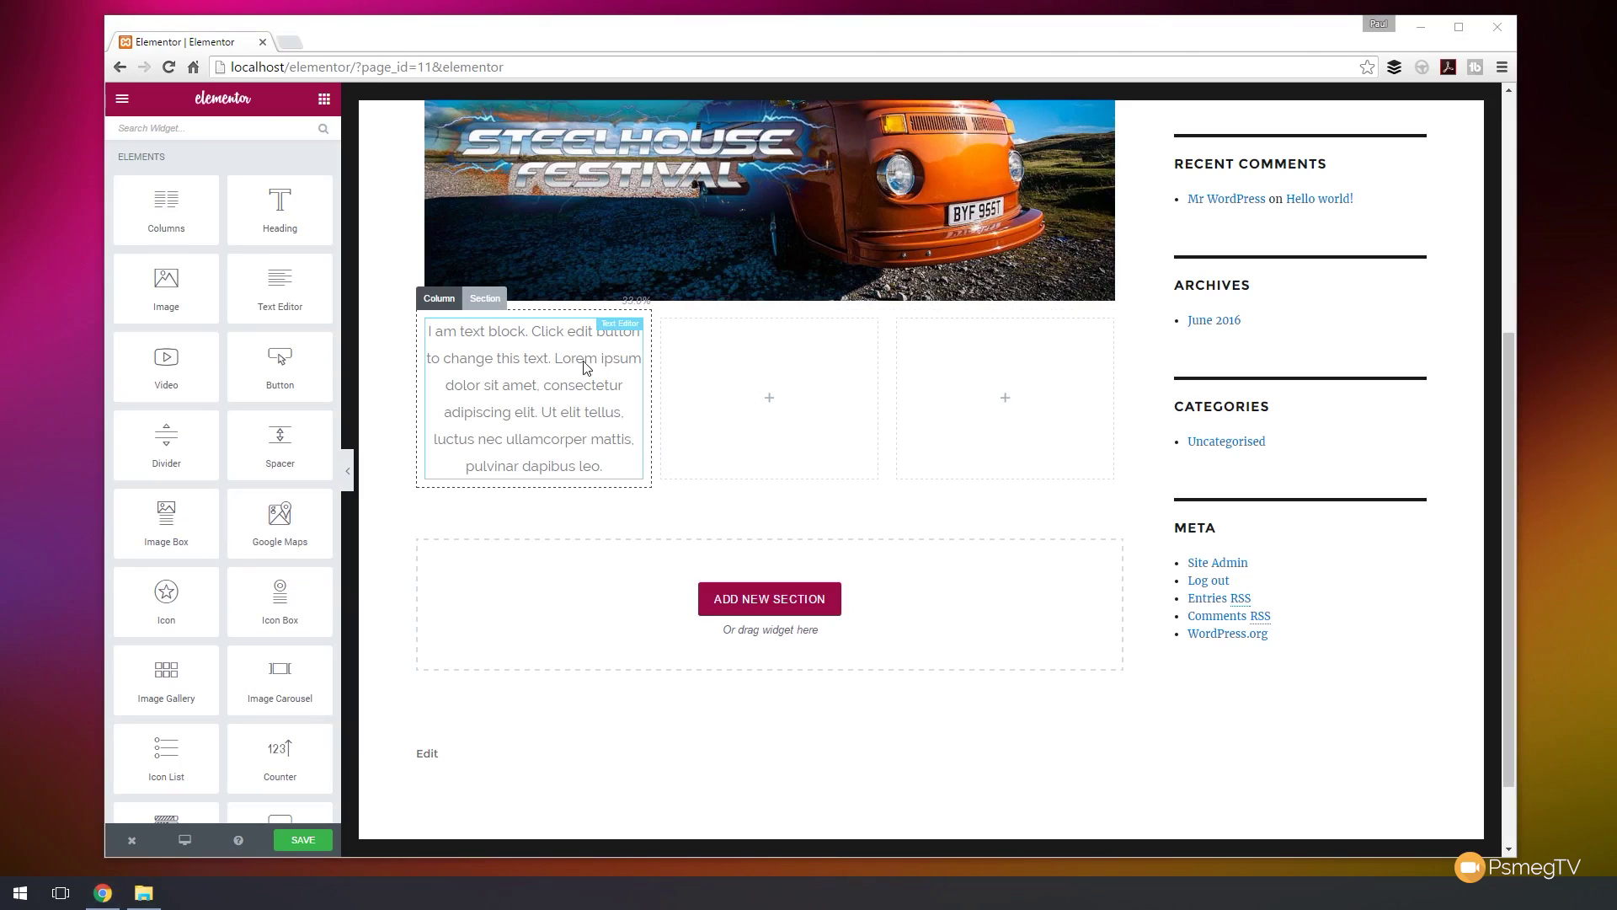
# Duplicate the text block twice within the first column
pyautogui.click(546, 405)
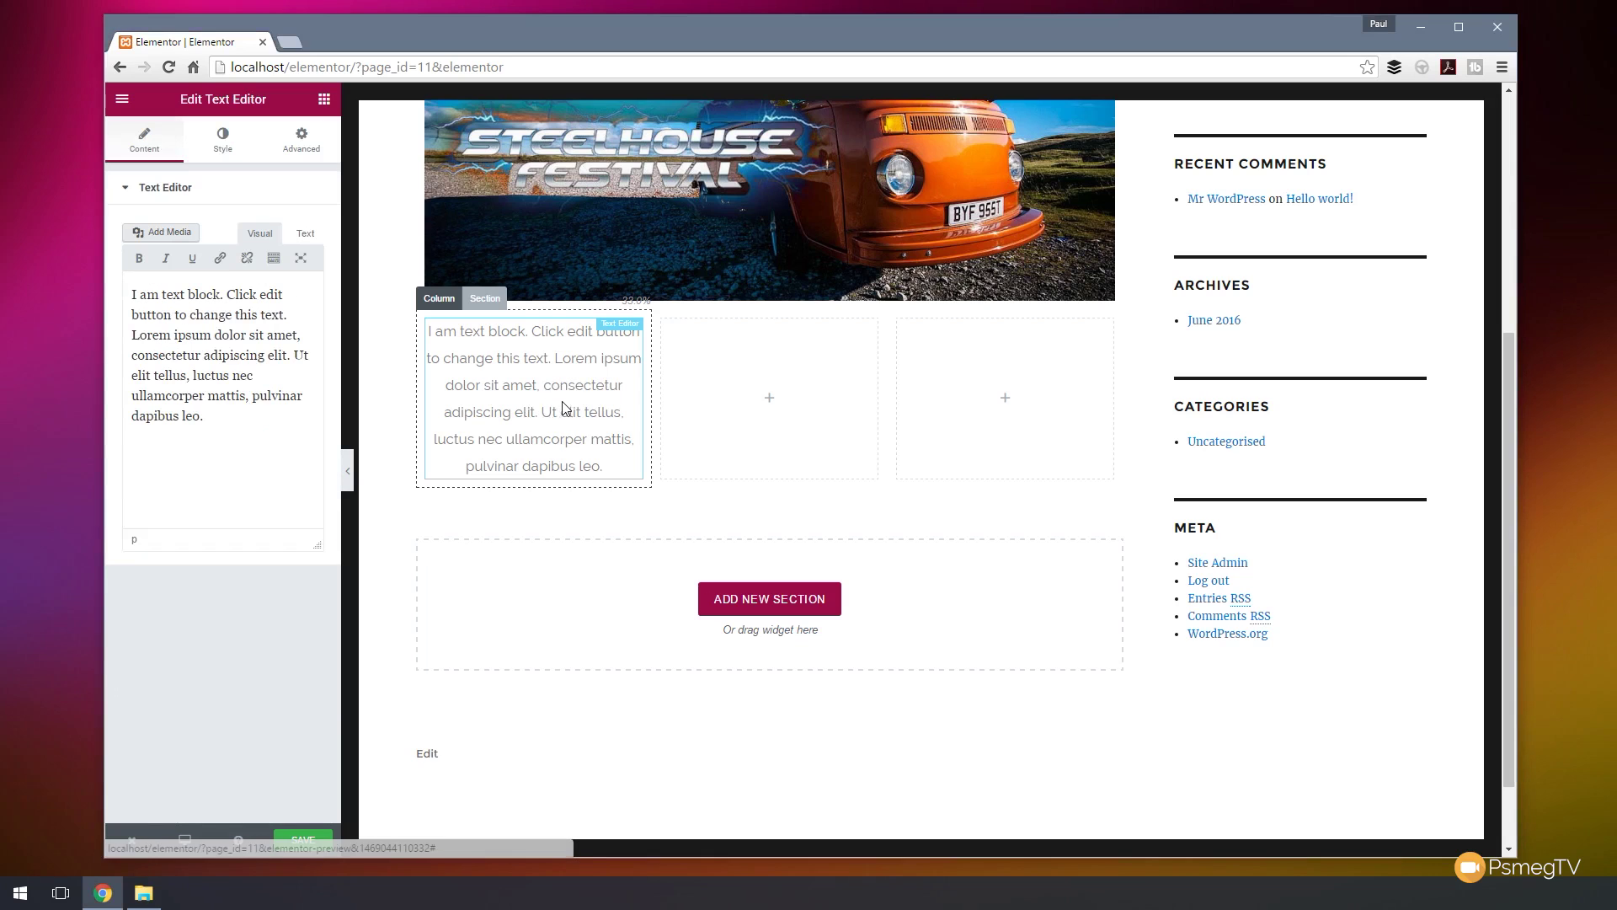
pyautogui.moveTo(539, 400)
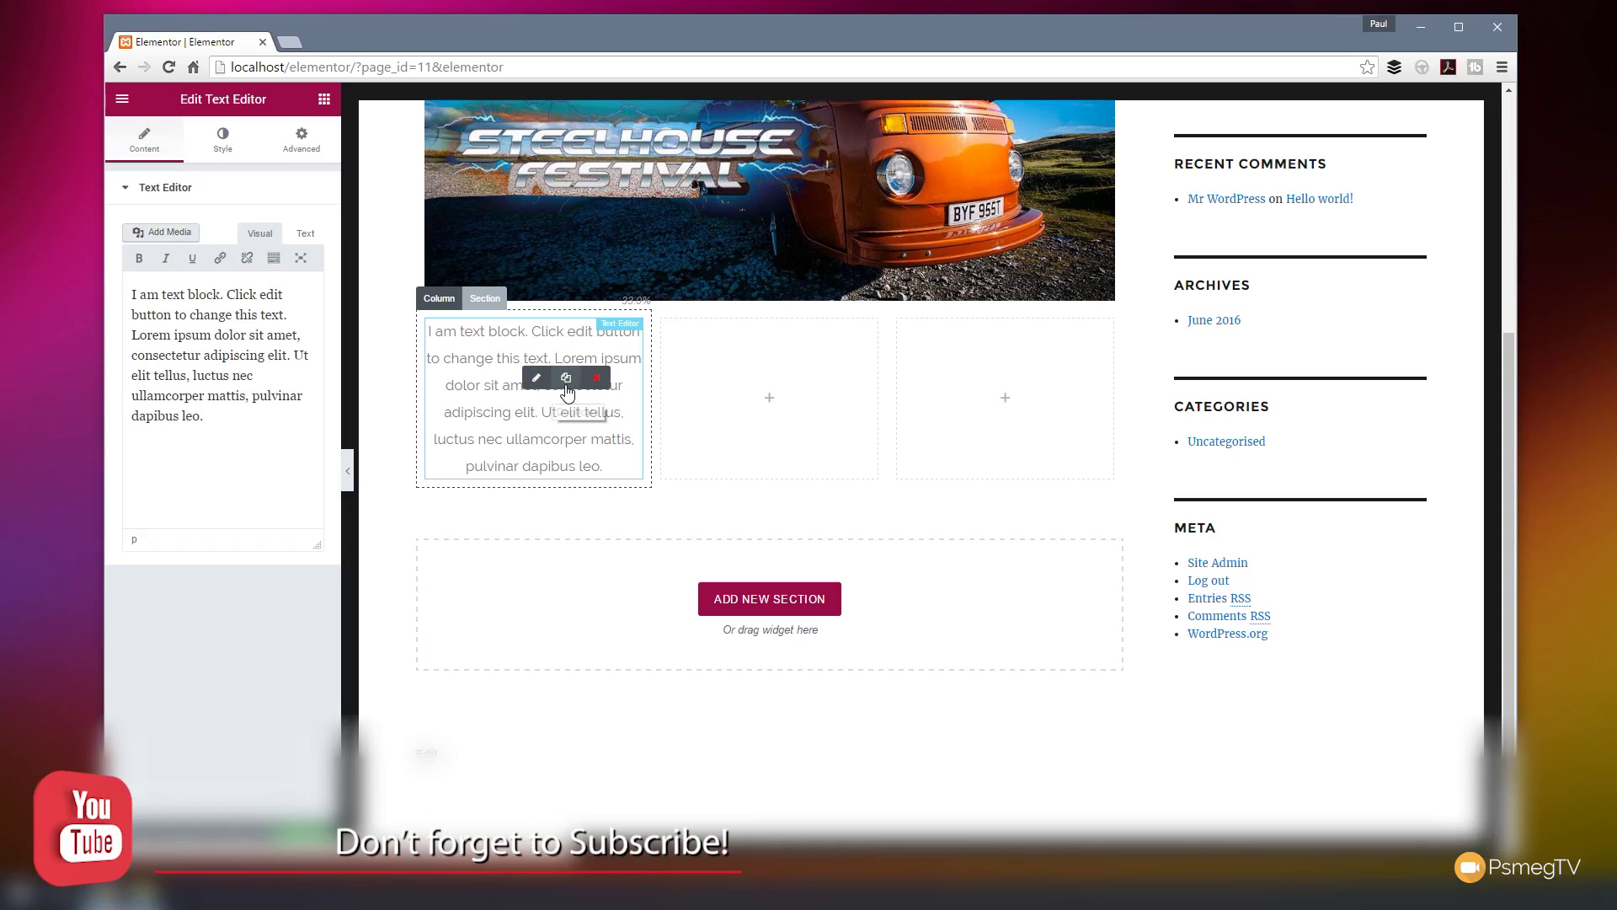
pyautogui.click(566, 379)
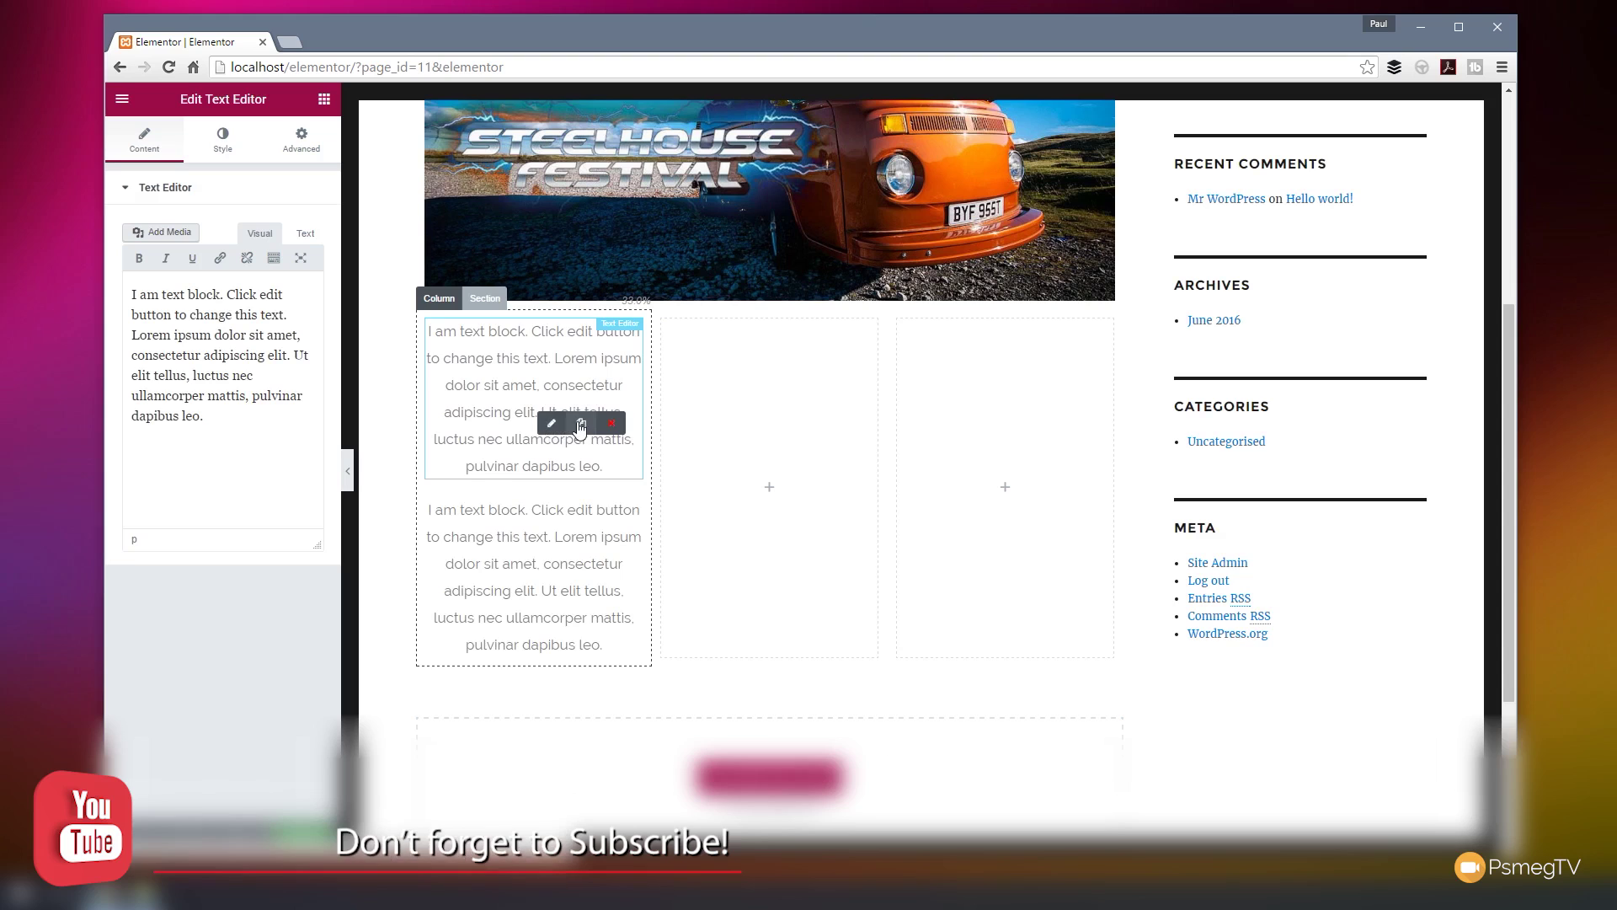
pyautogui.click(569, 428)
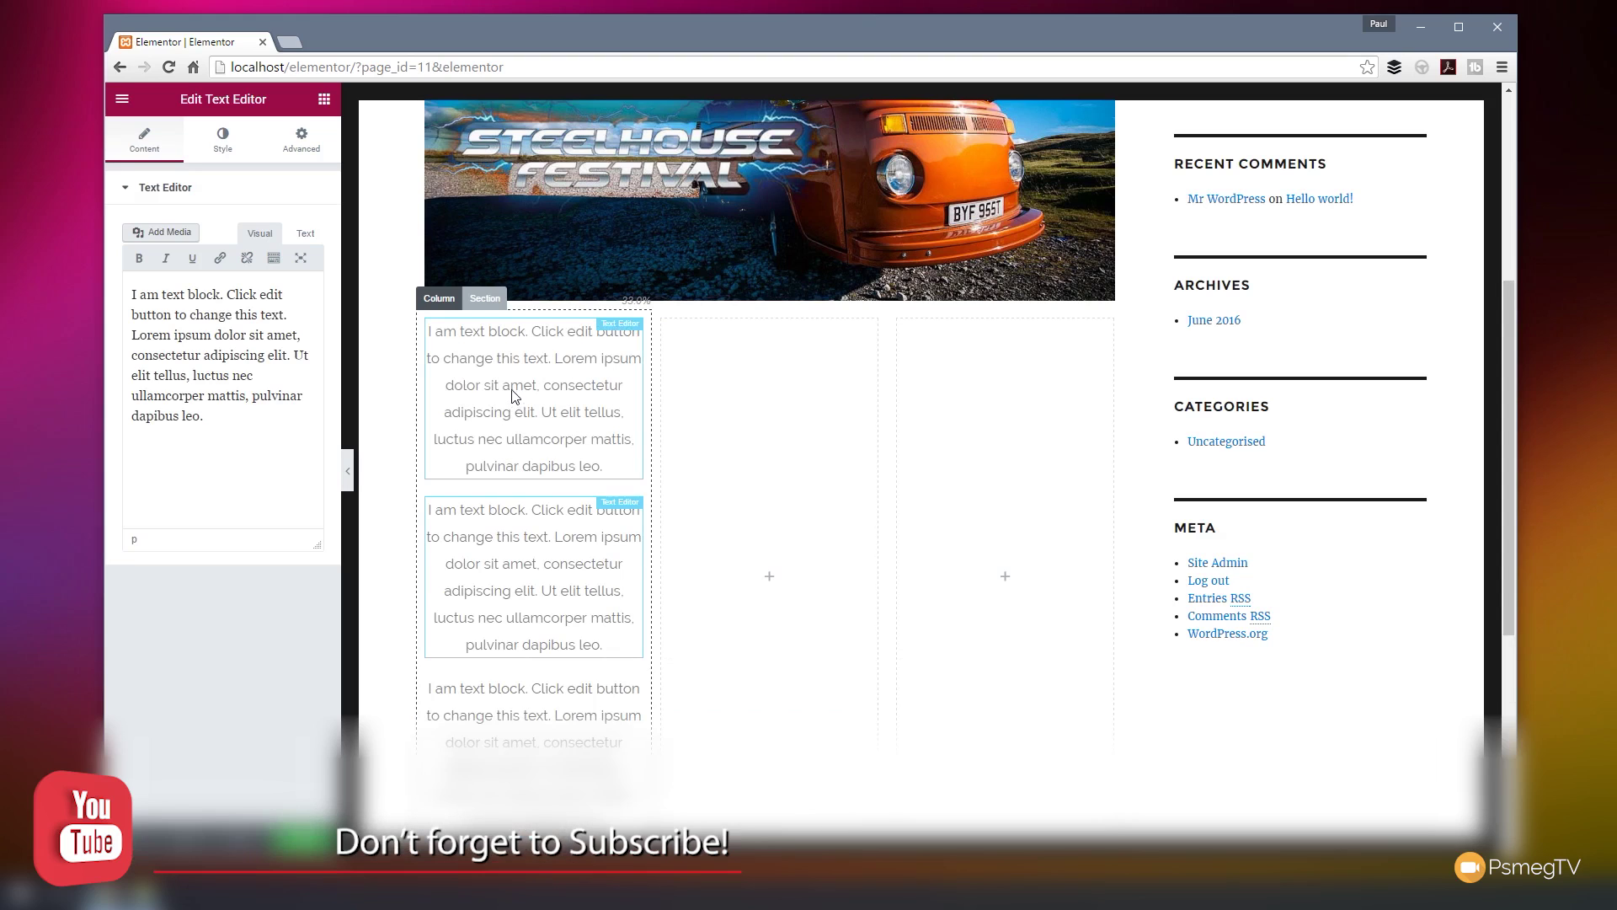
# Move one duplicated text block into the second column and another into the third, and select the third column's block
pyautogui.moveTo(514, 396); pyautogui.dragTo(724, 403)
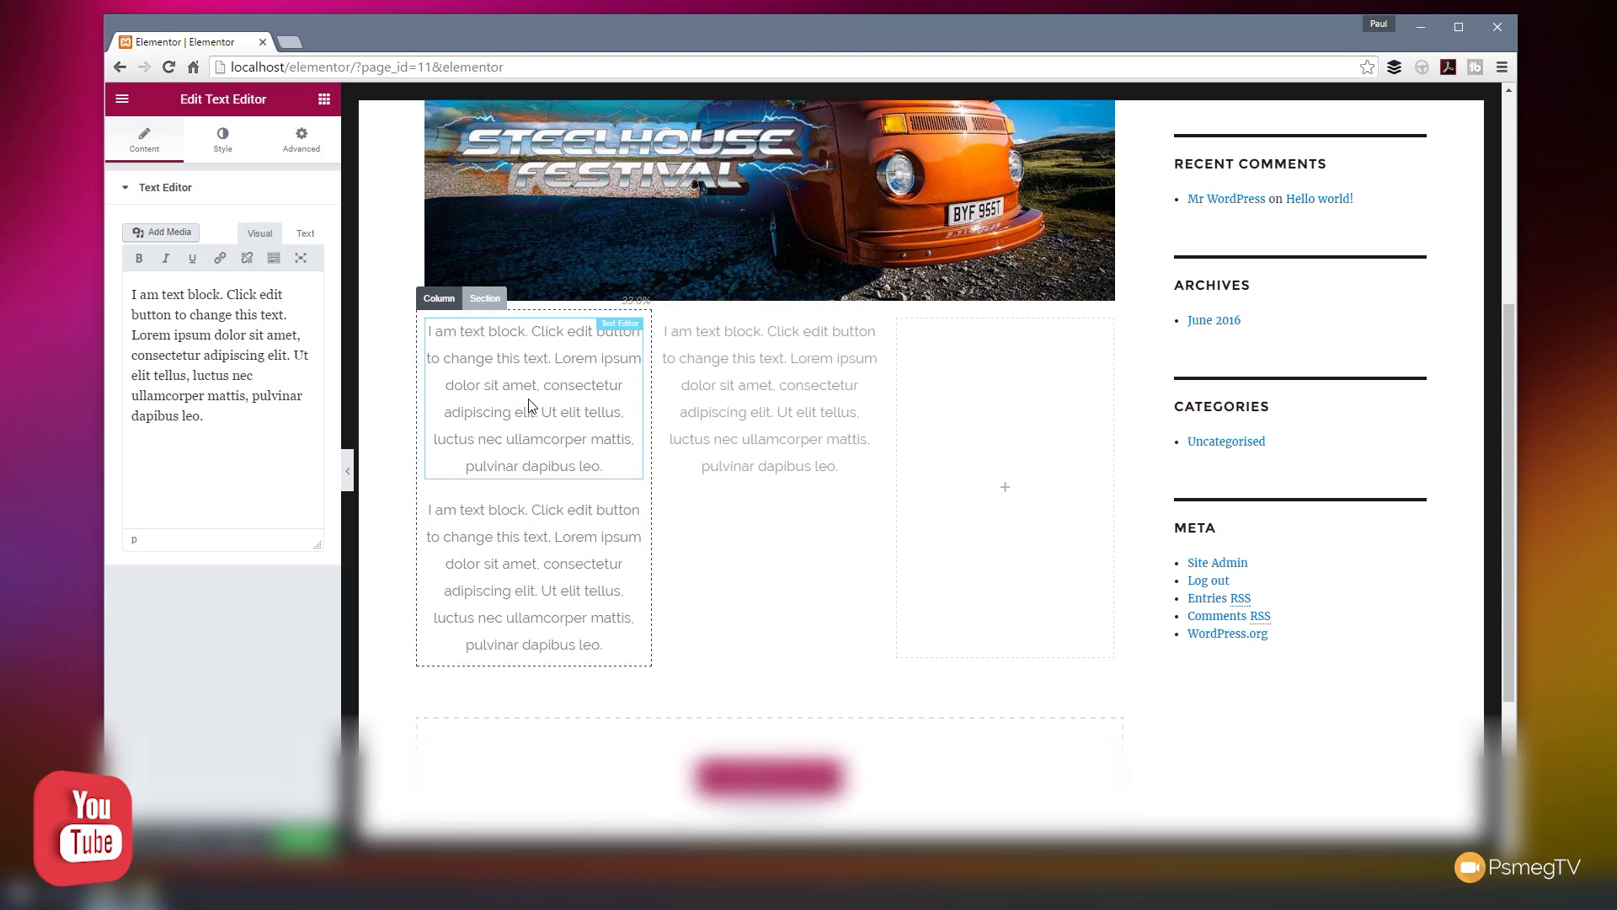
pyautogui.moveTo(531, 406); pyautogui.dragTo(981, 414)
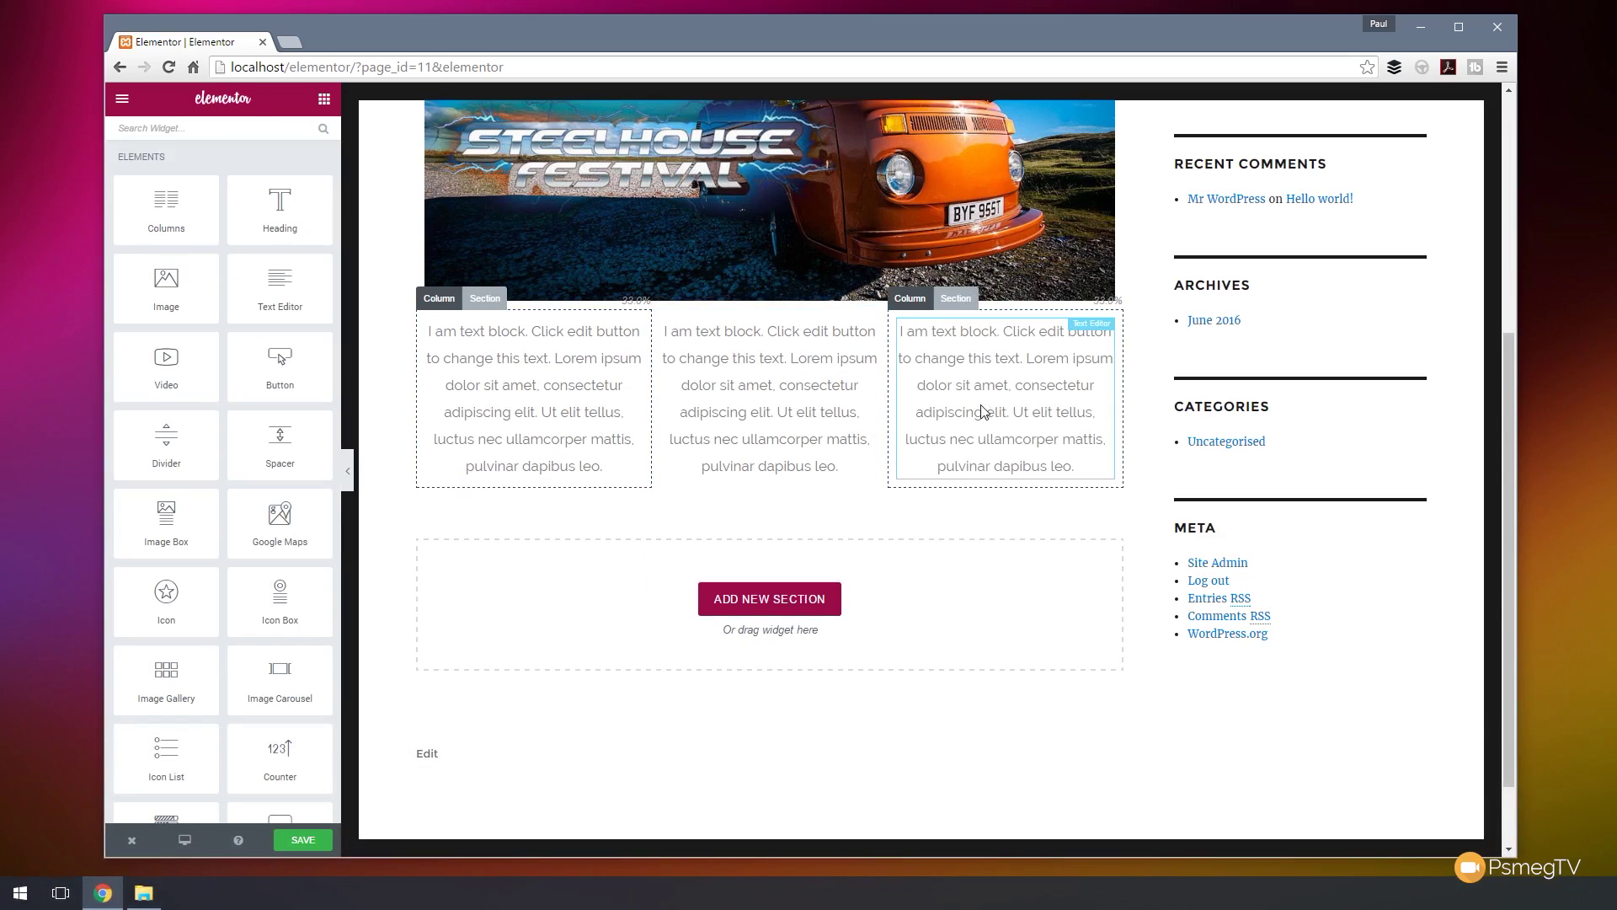
pyautogui.click(991, 389)
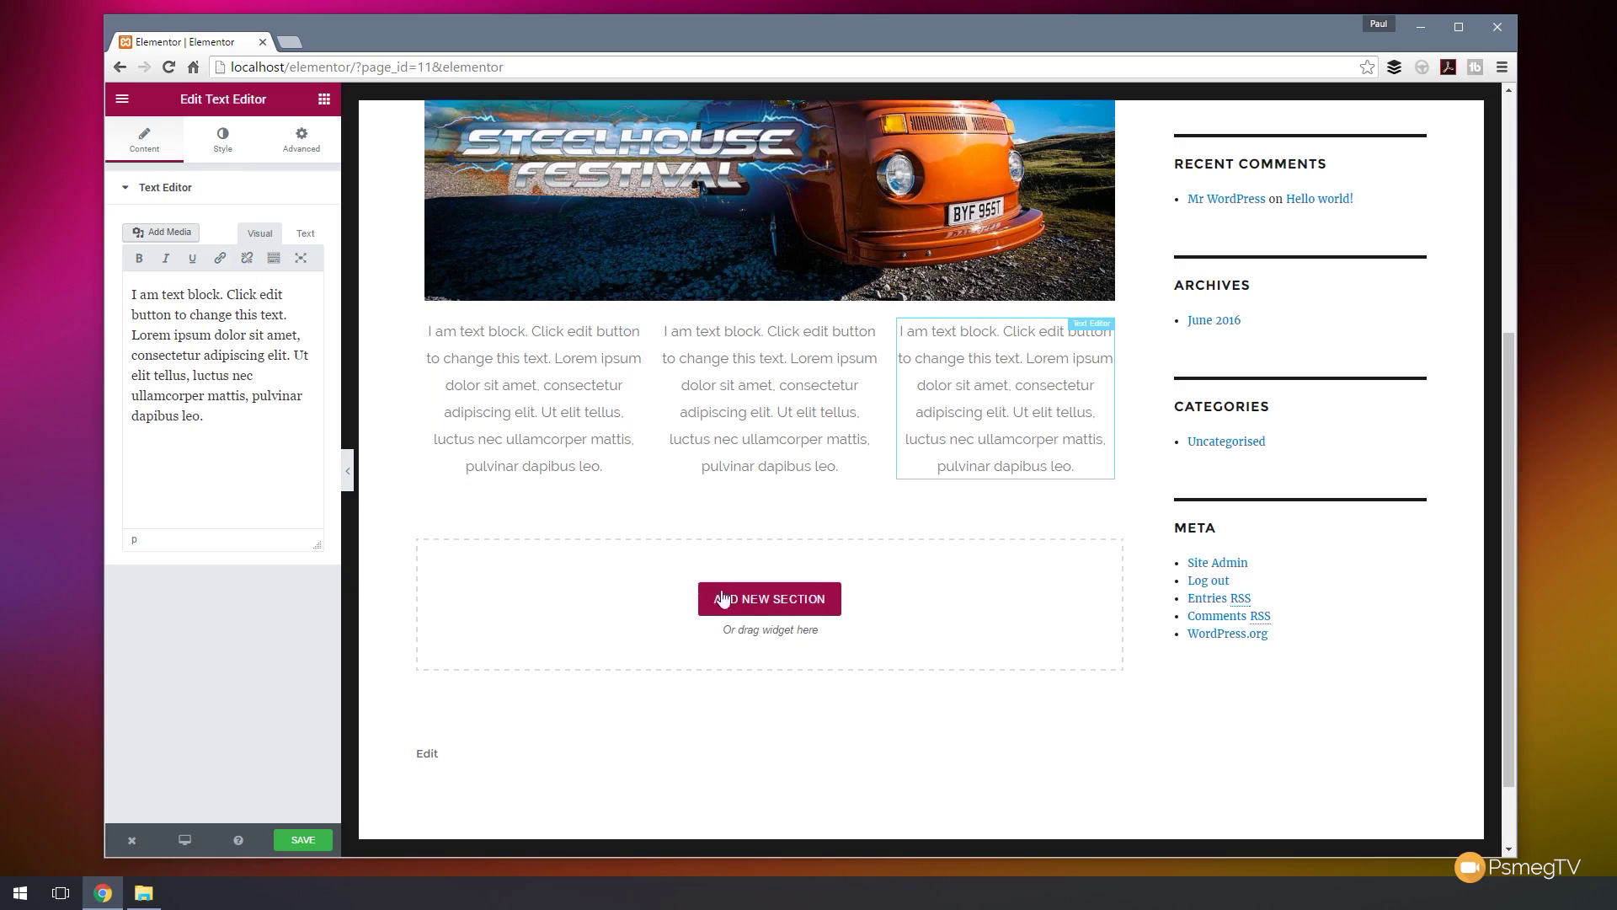
# Add a single-column section below the text columns and place a Google Maps widget in it
pyautogui.click(755, 608)
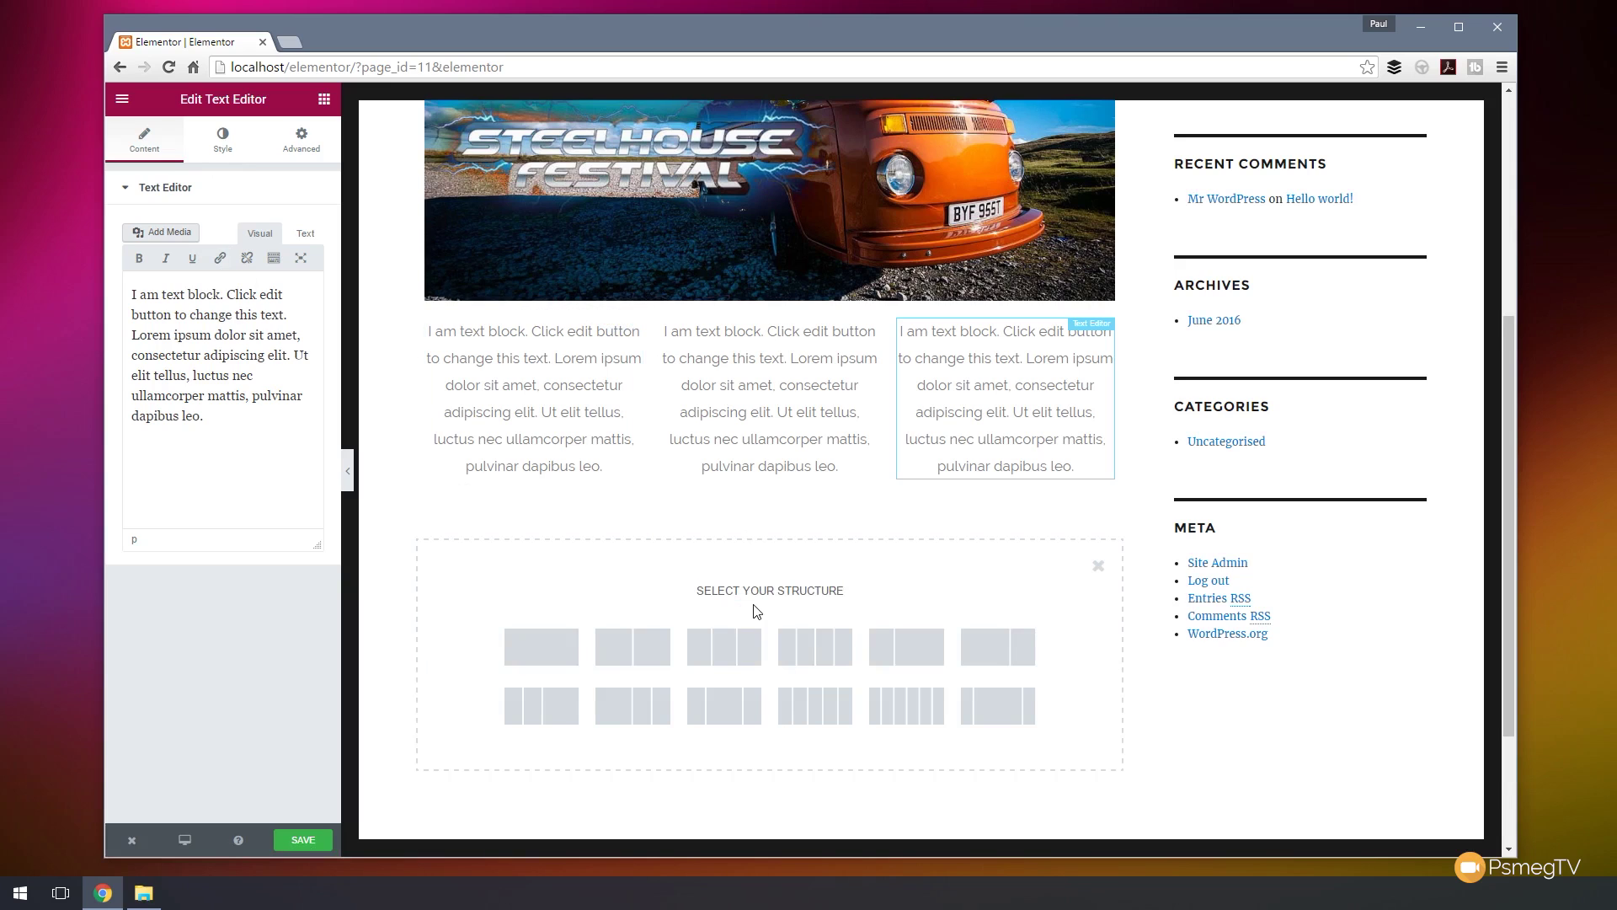
pyautogui.click(527, 648)
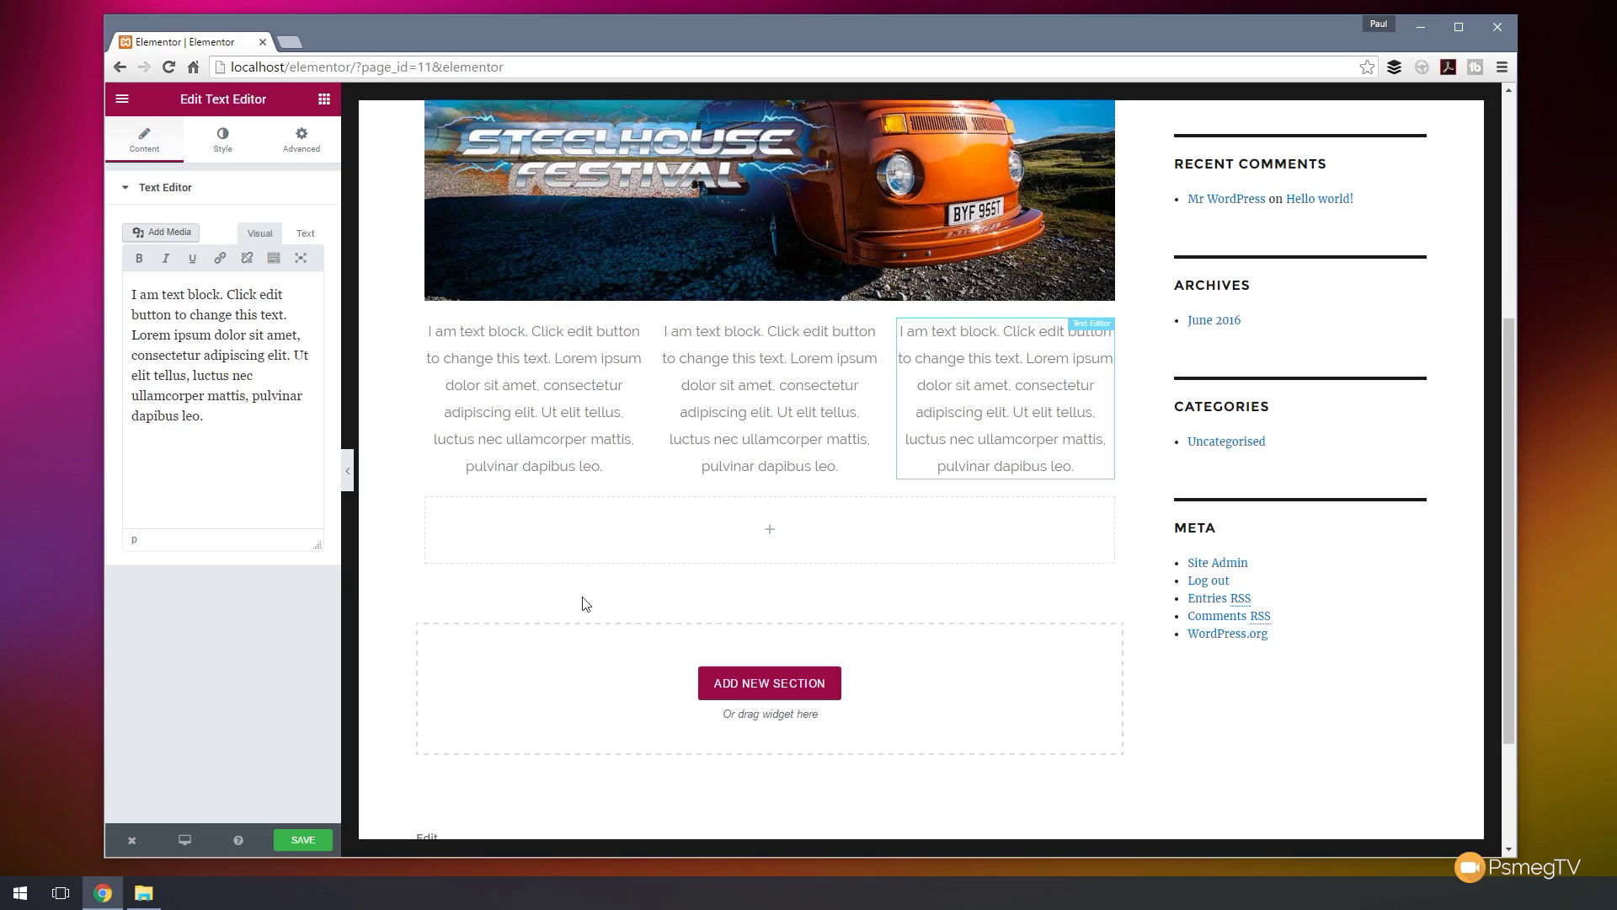
pyautogui.click(770, 539)
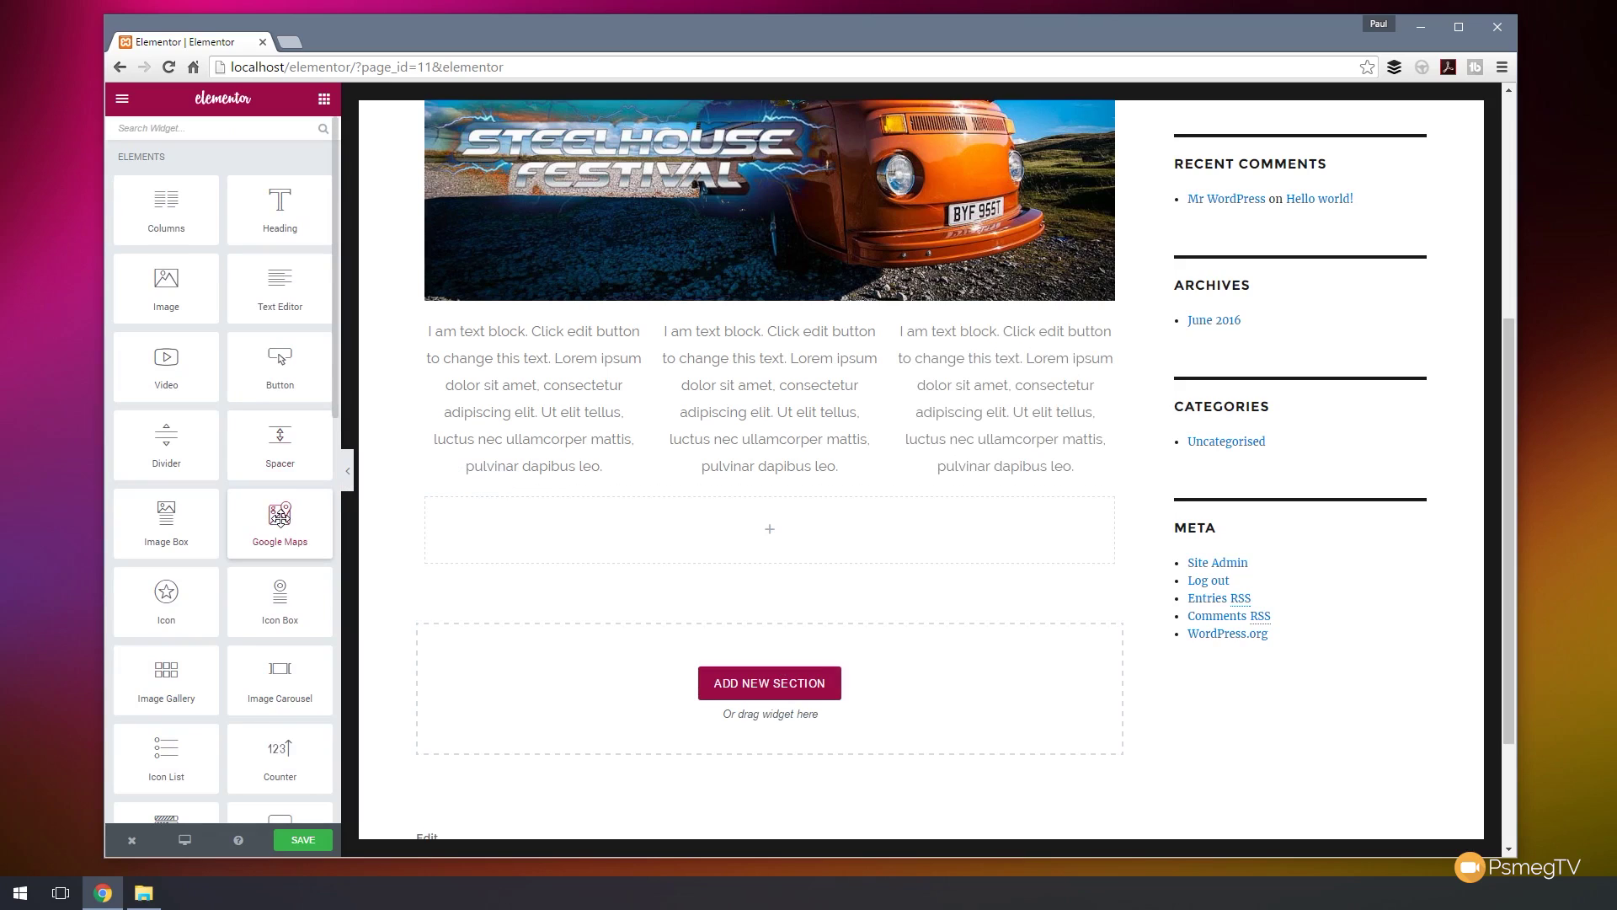
pyautogui.moveTo(280, 516); pyautogui.dragTo(775, 547)
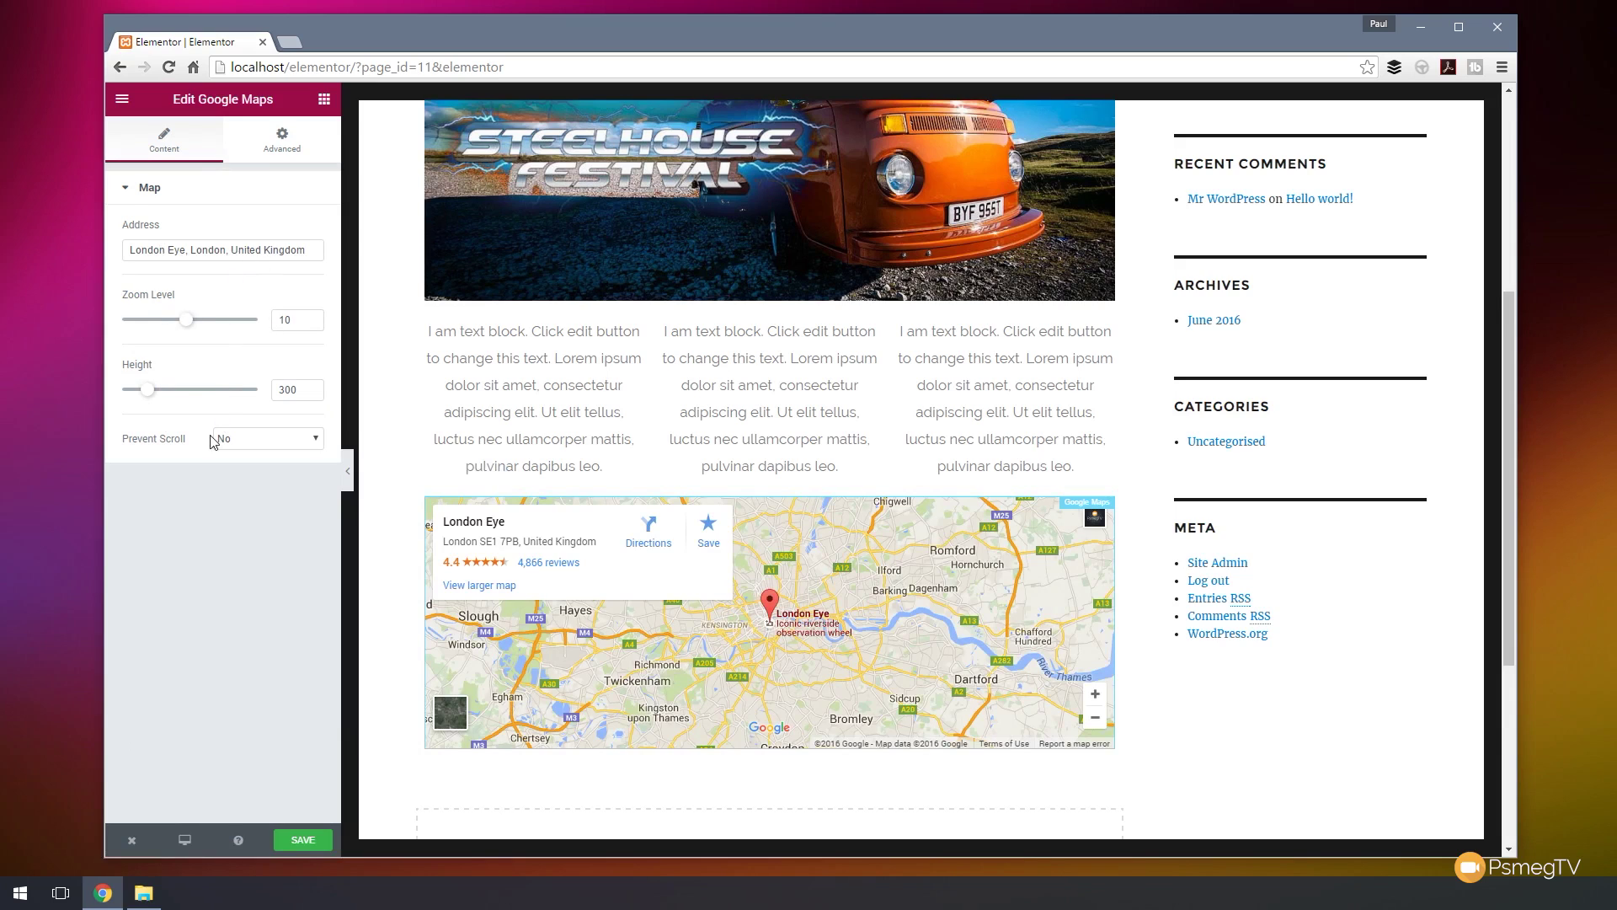
# Set the map's zoom level to 12 and its height to 404, and check the Prevent Scroll options
pyautogui.moveTo(131, 249); pyautogui.dragTo(337, 260)
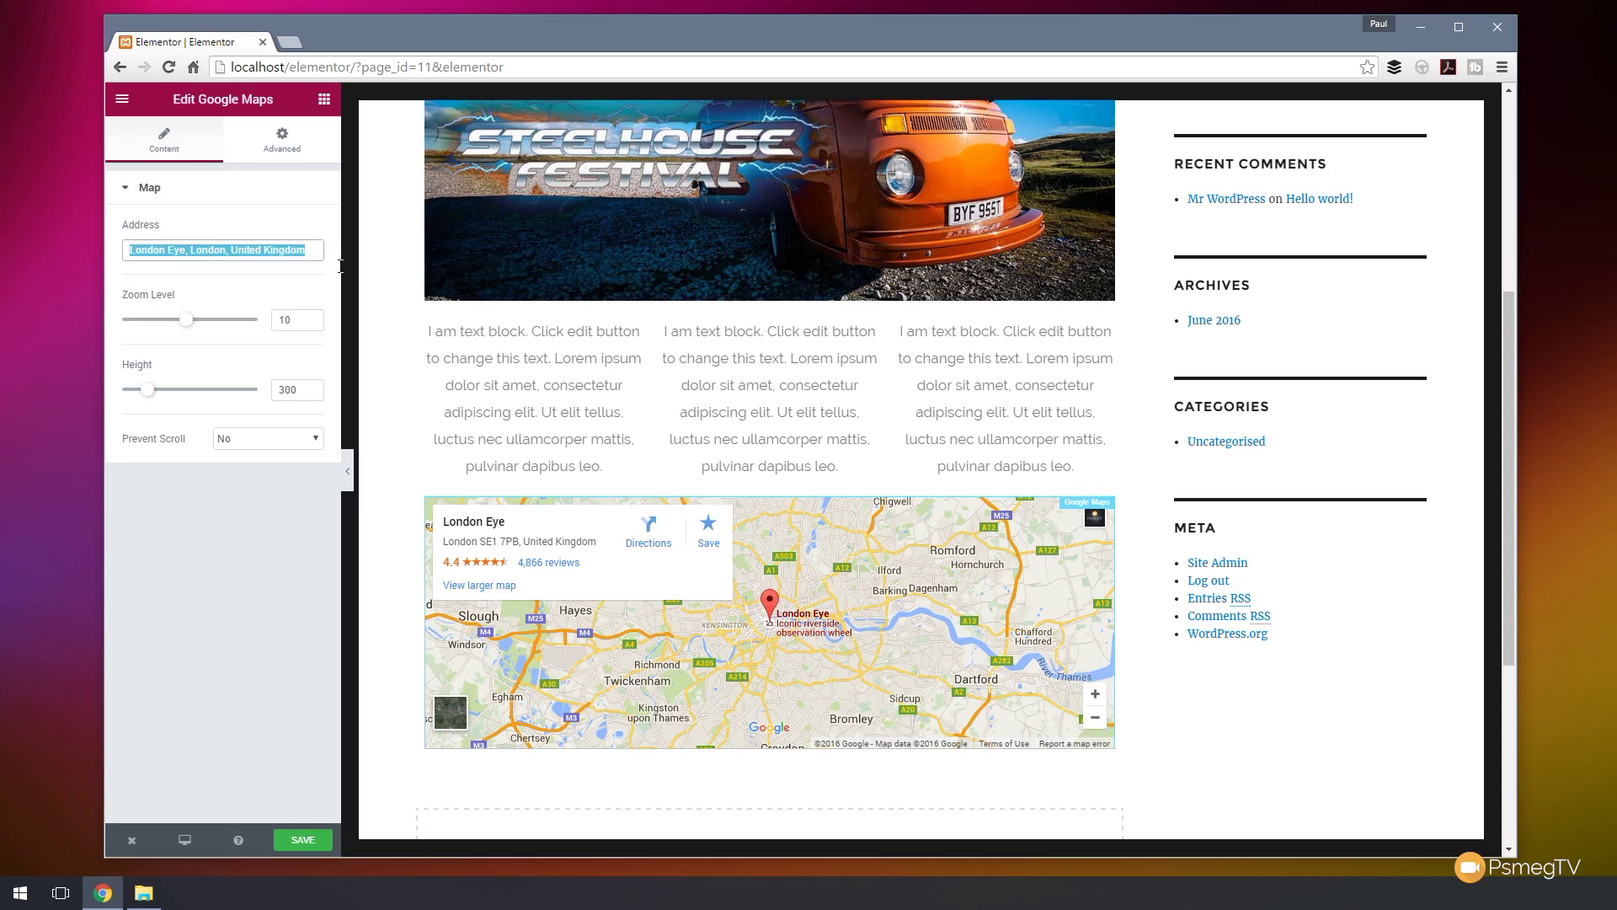
pyautogui.moveTo(189, 322); pyautogui.dragTo(205, 322)
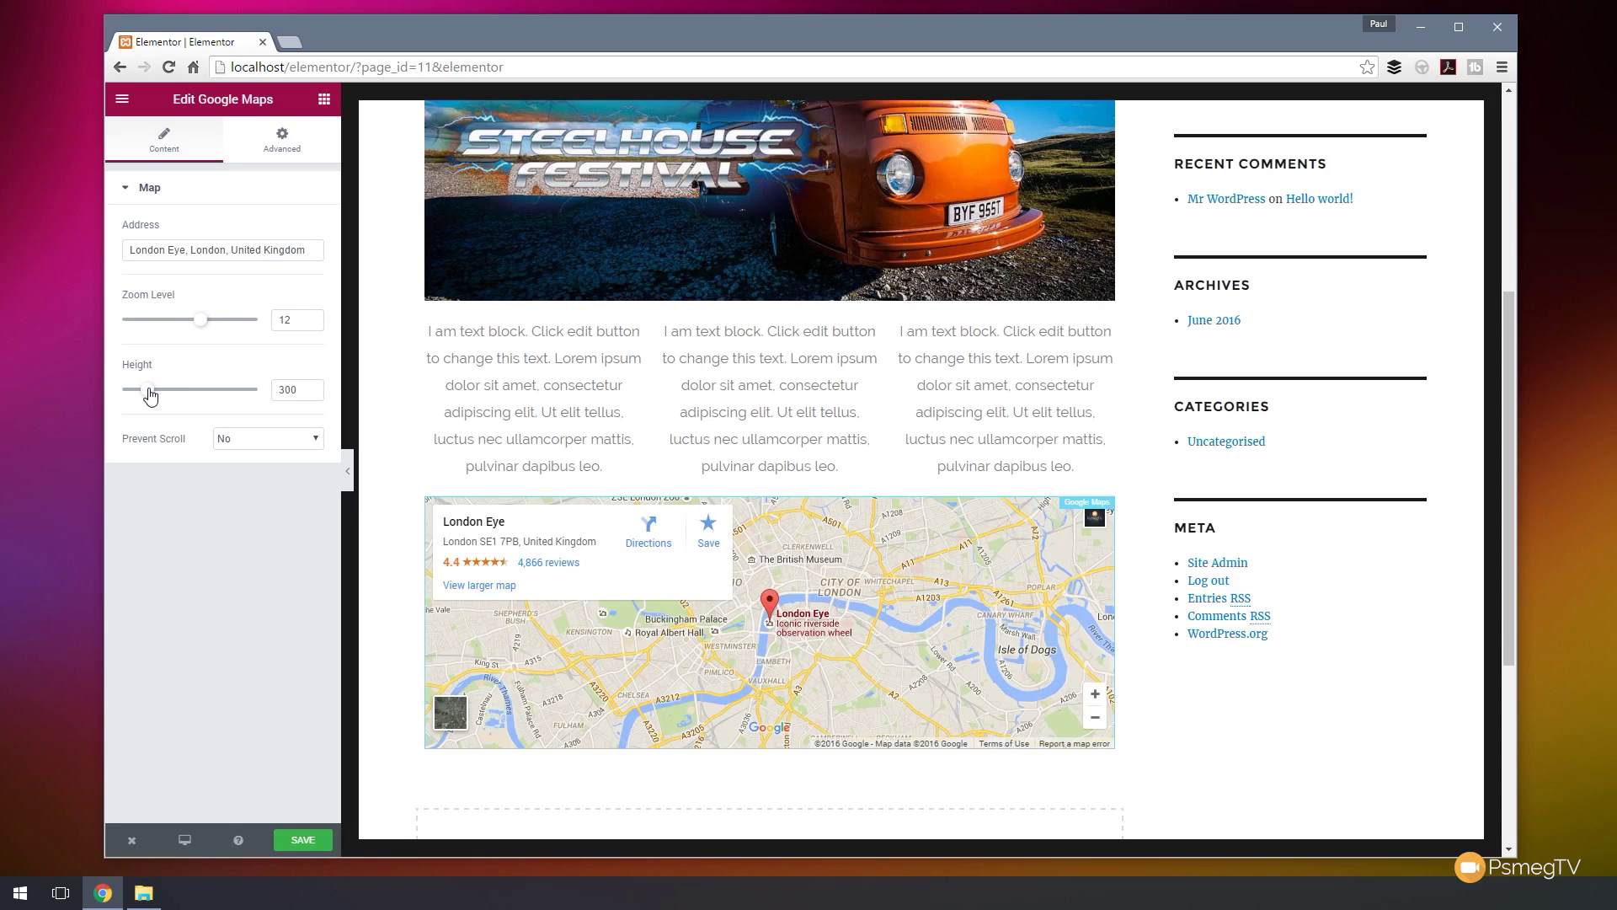
pyautogui.moveTo(148, 389); pyautogui.dragTo(158, 390)
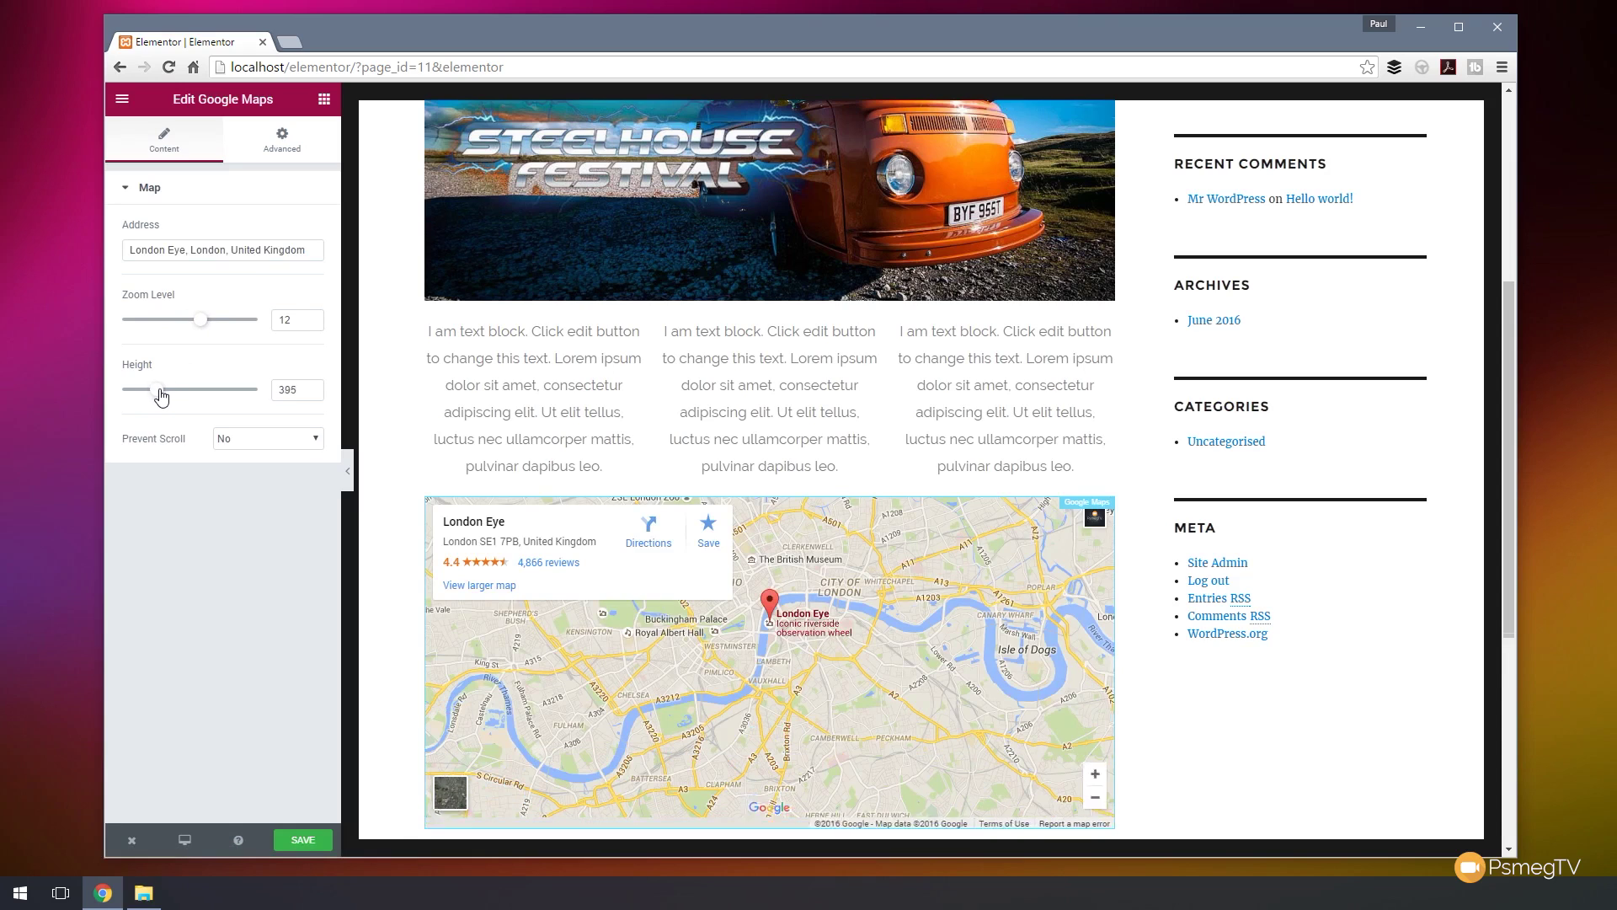
pyautogui.click(286, 438)
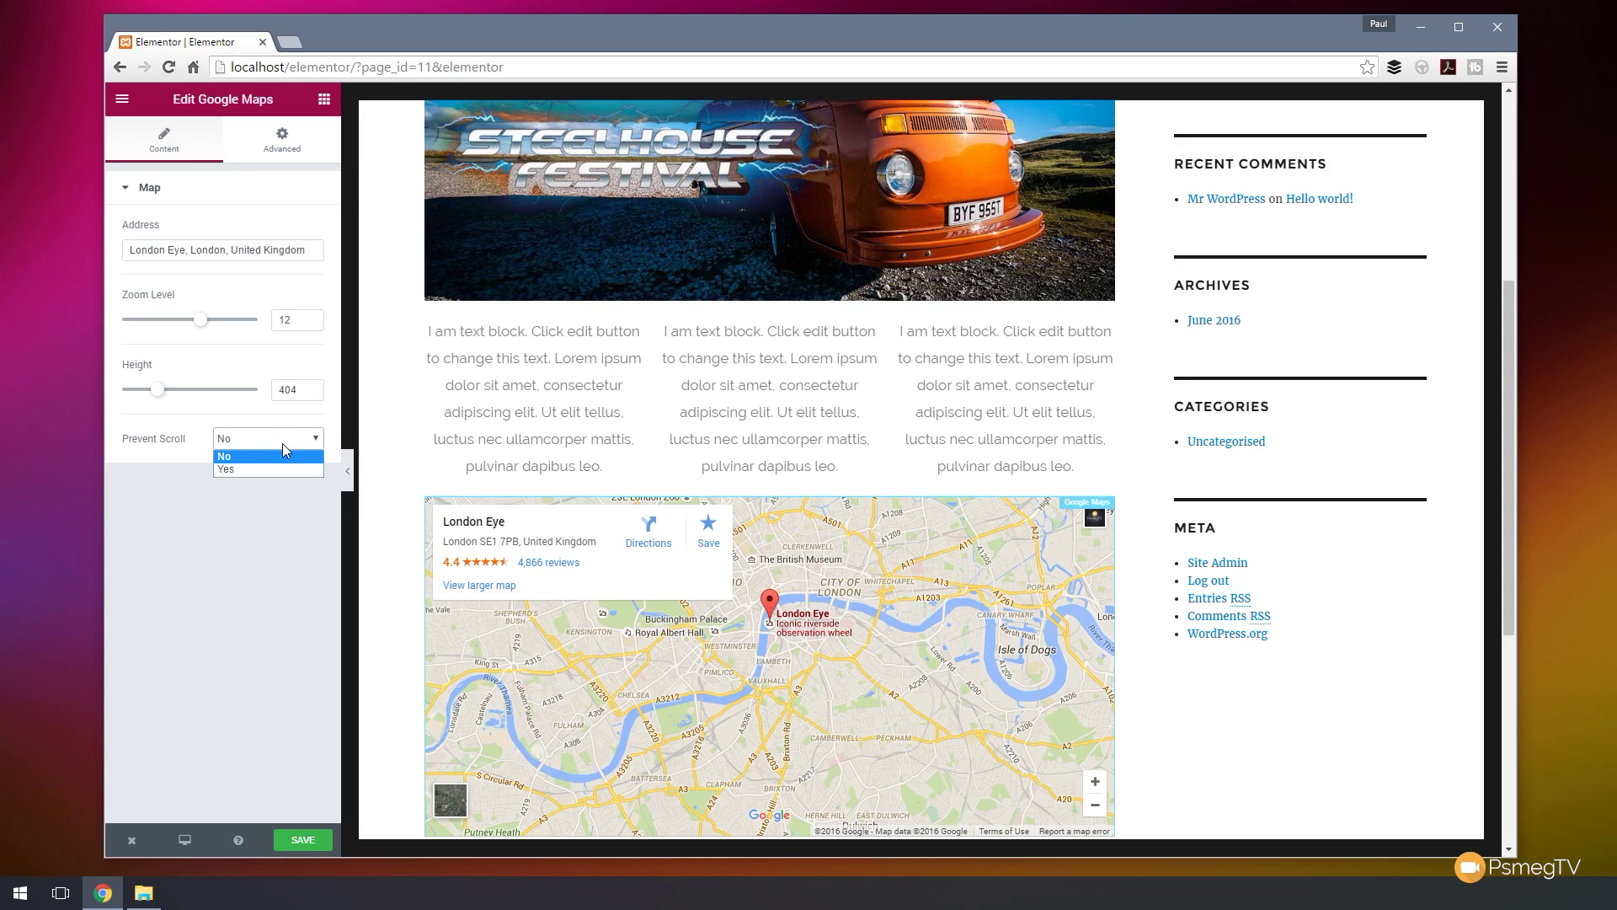
pyautogui.click(244, 526)
# Give the map a dotted border with a width of 1 on all four sides
pyautogui.click(281, 139)
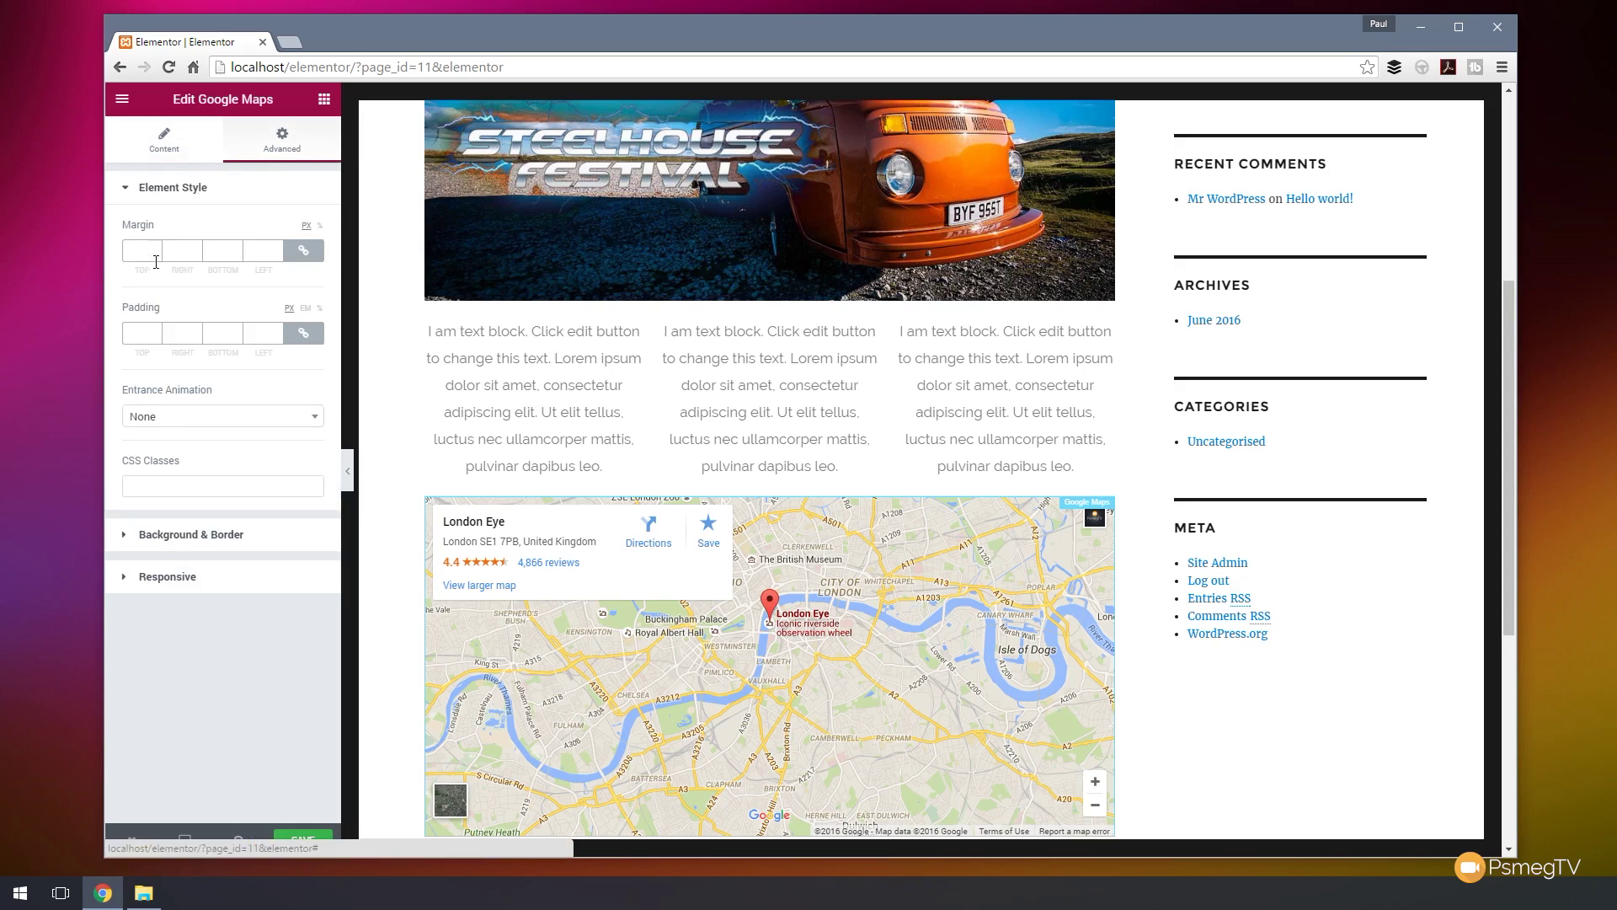
pyautogui.click(187, 534)
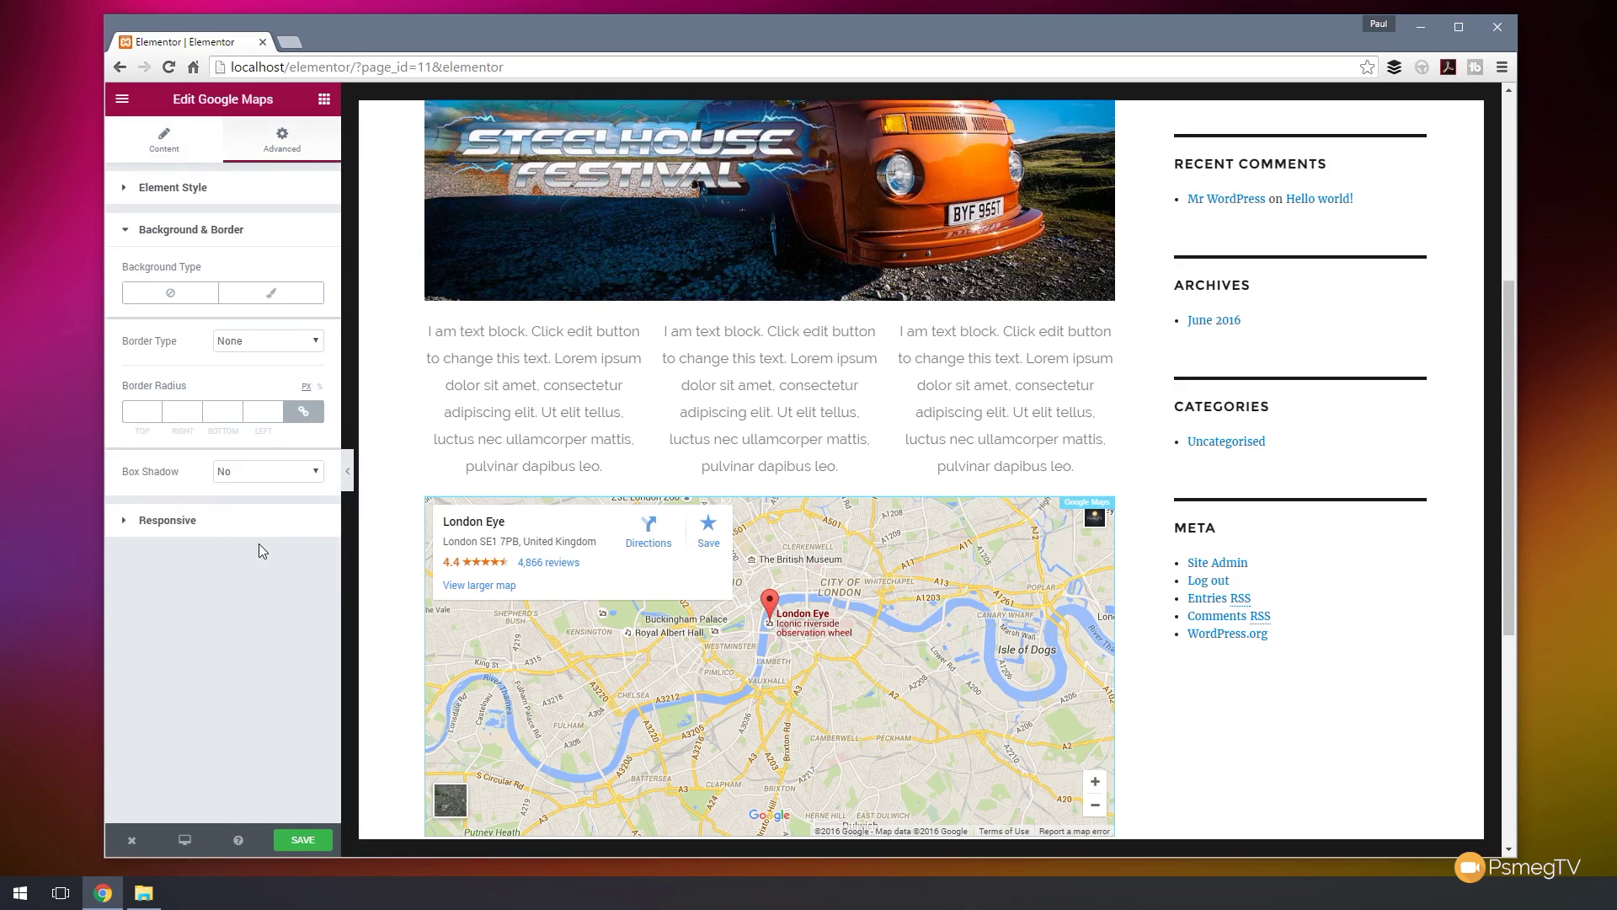
pyautogui.click(315, 342)
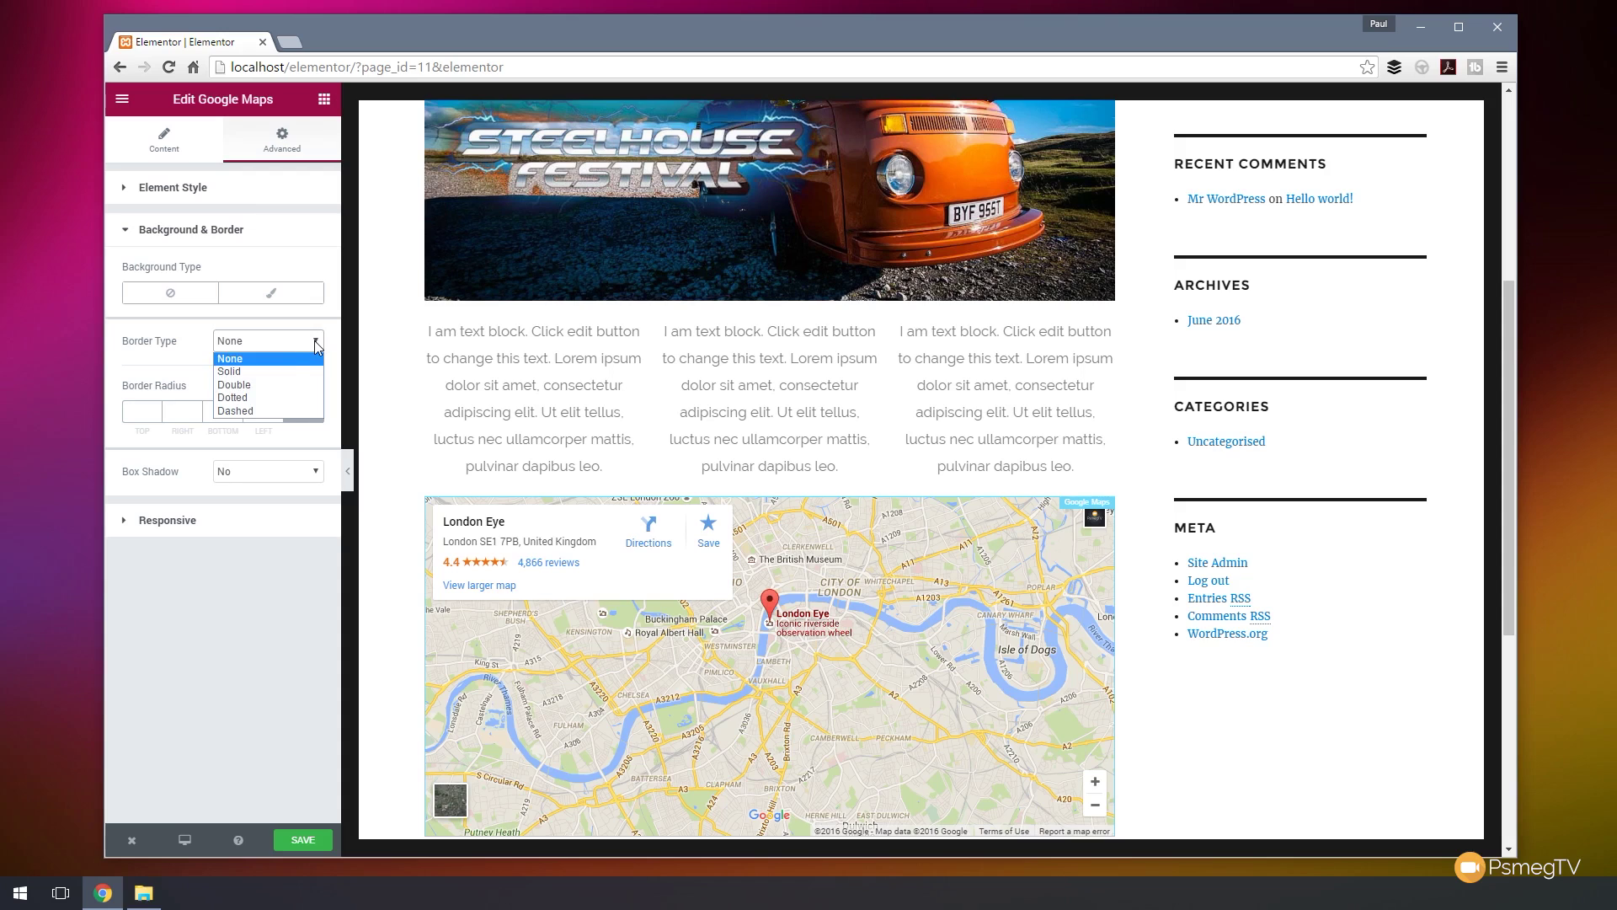
pyautogui.click(253, 397)
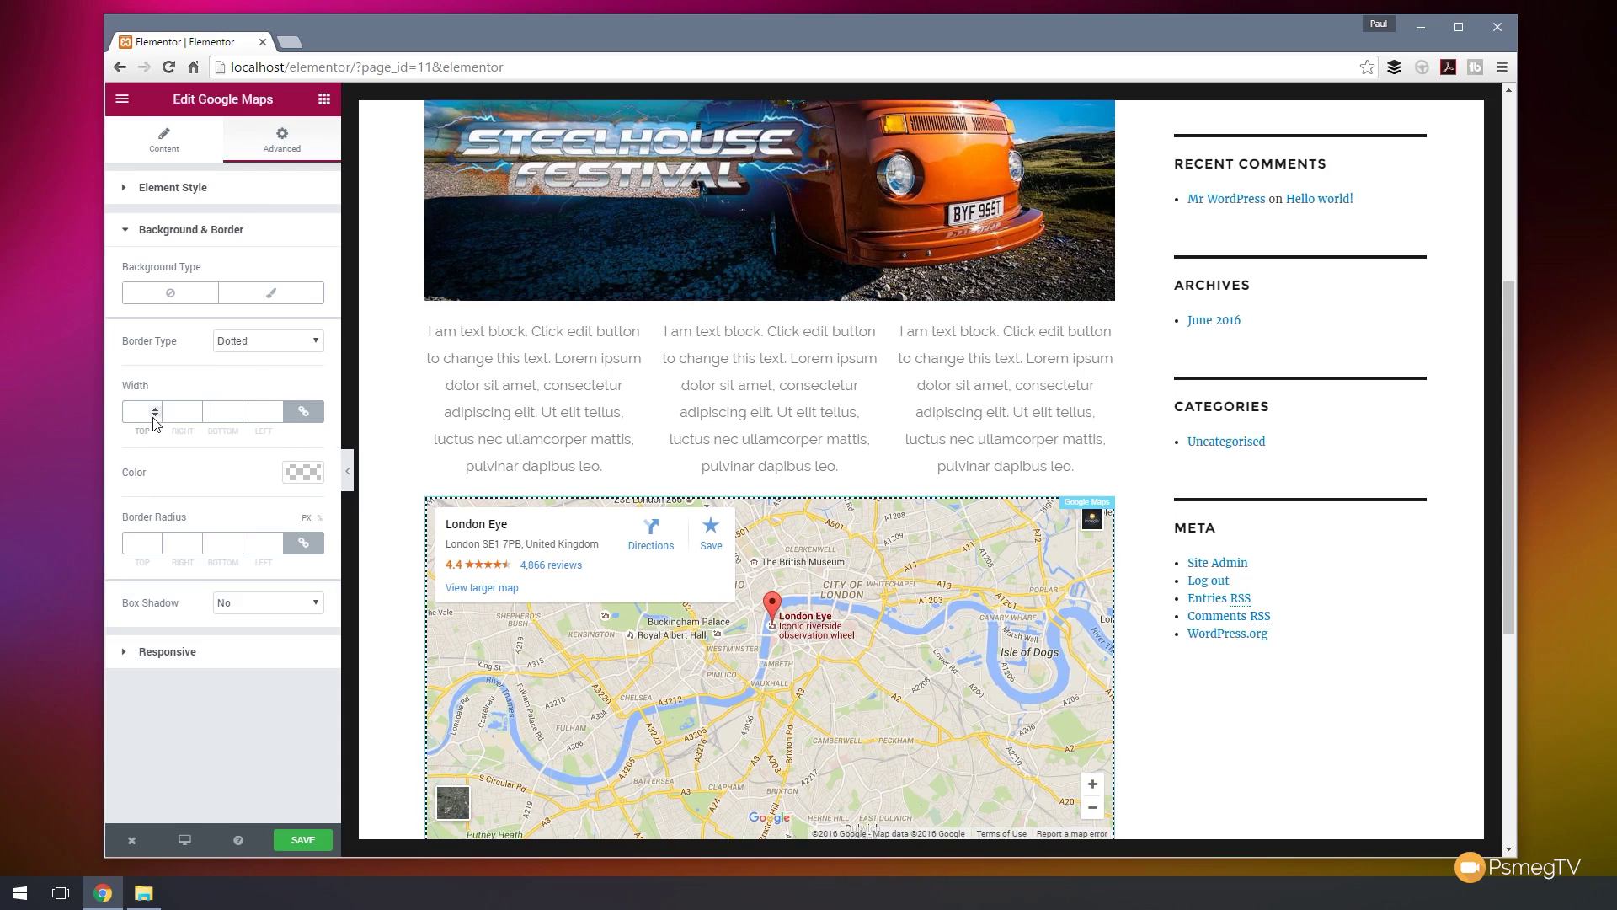
pyautogui.write('7')
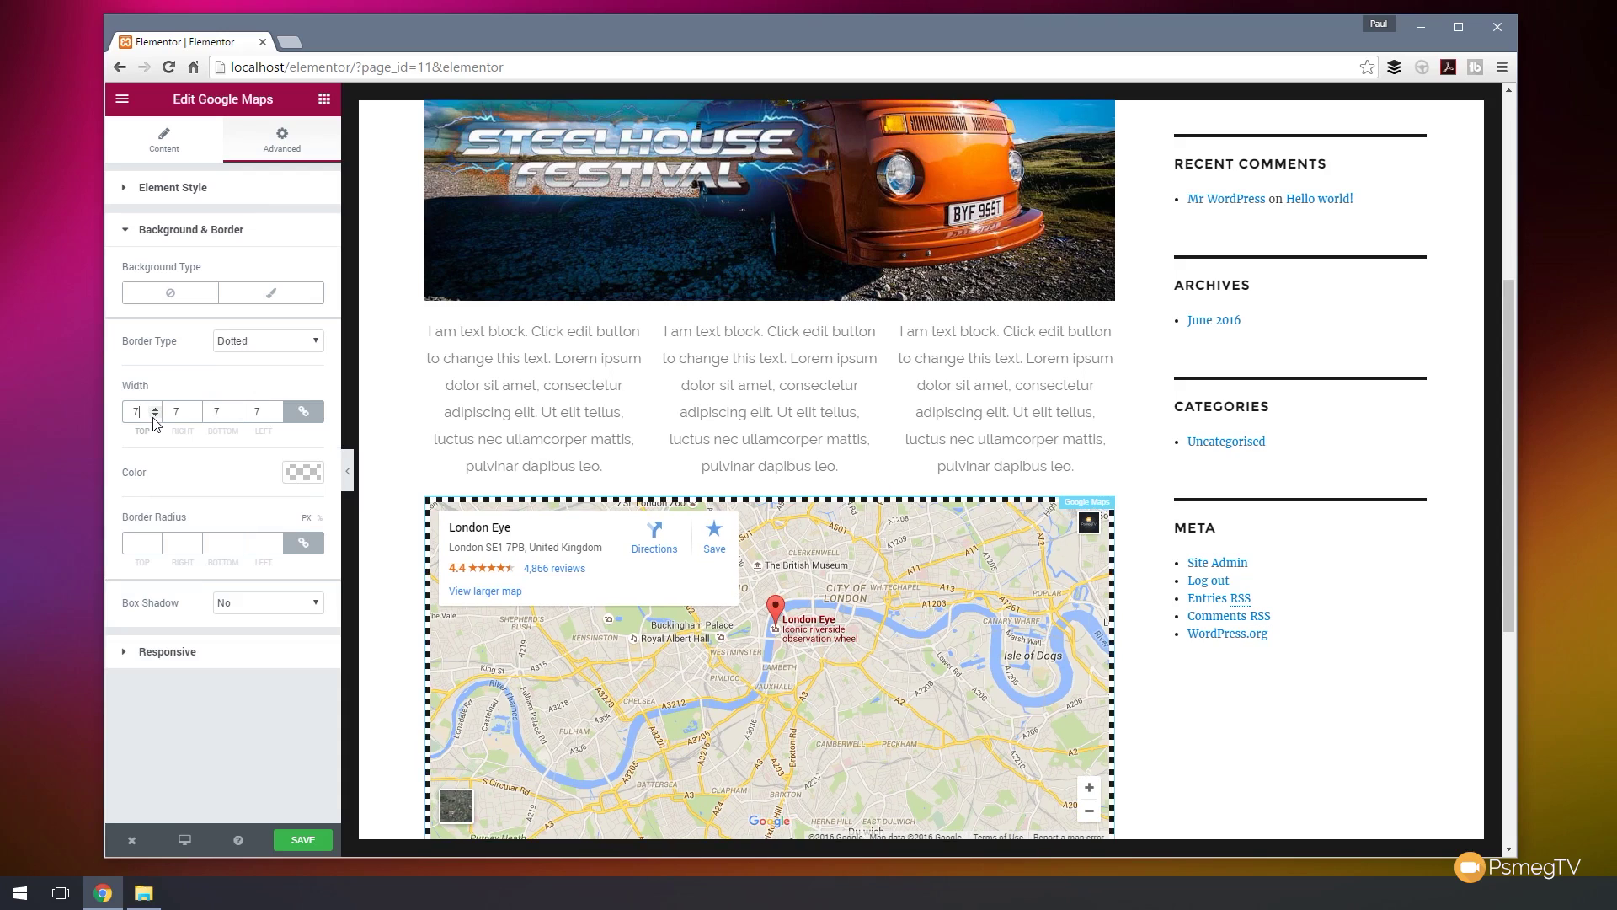
pyautogui.press('BackSpace')
pyautogui.write('1')
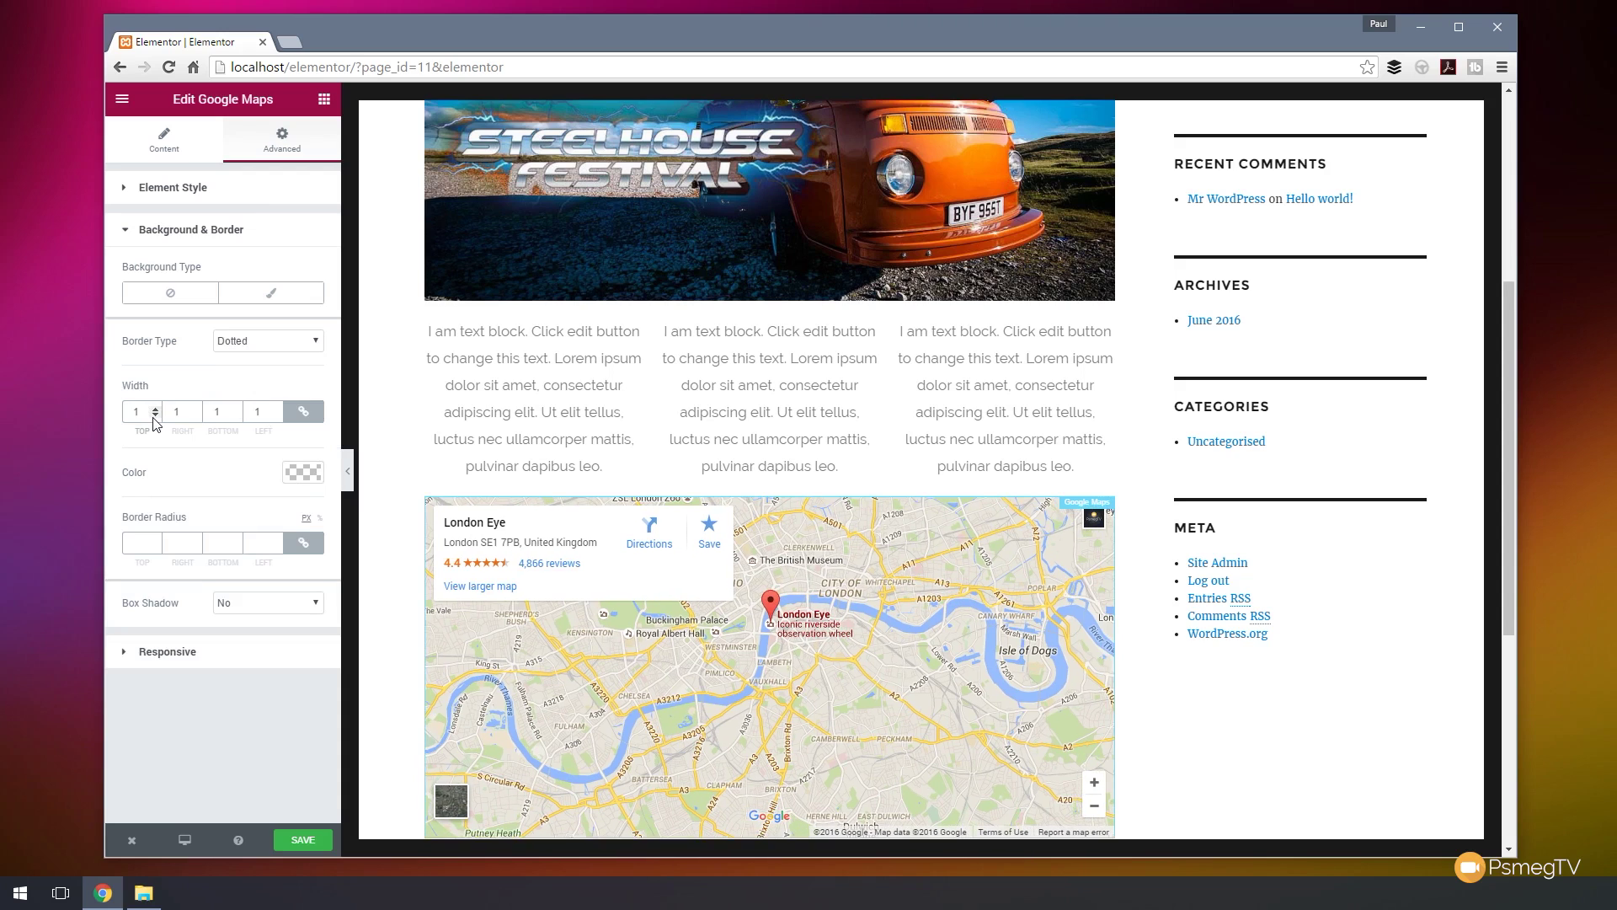
# Colour the map's border light grey and set its border radius to 4 px on all corners
pyautogui.click(301, 473)
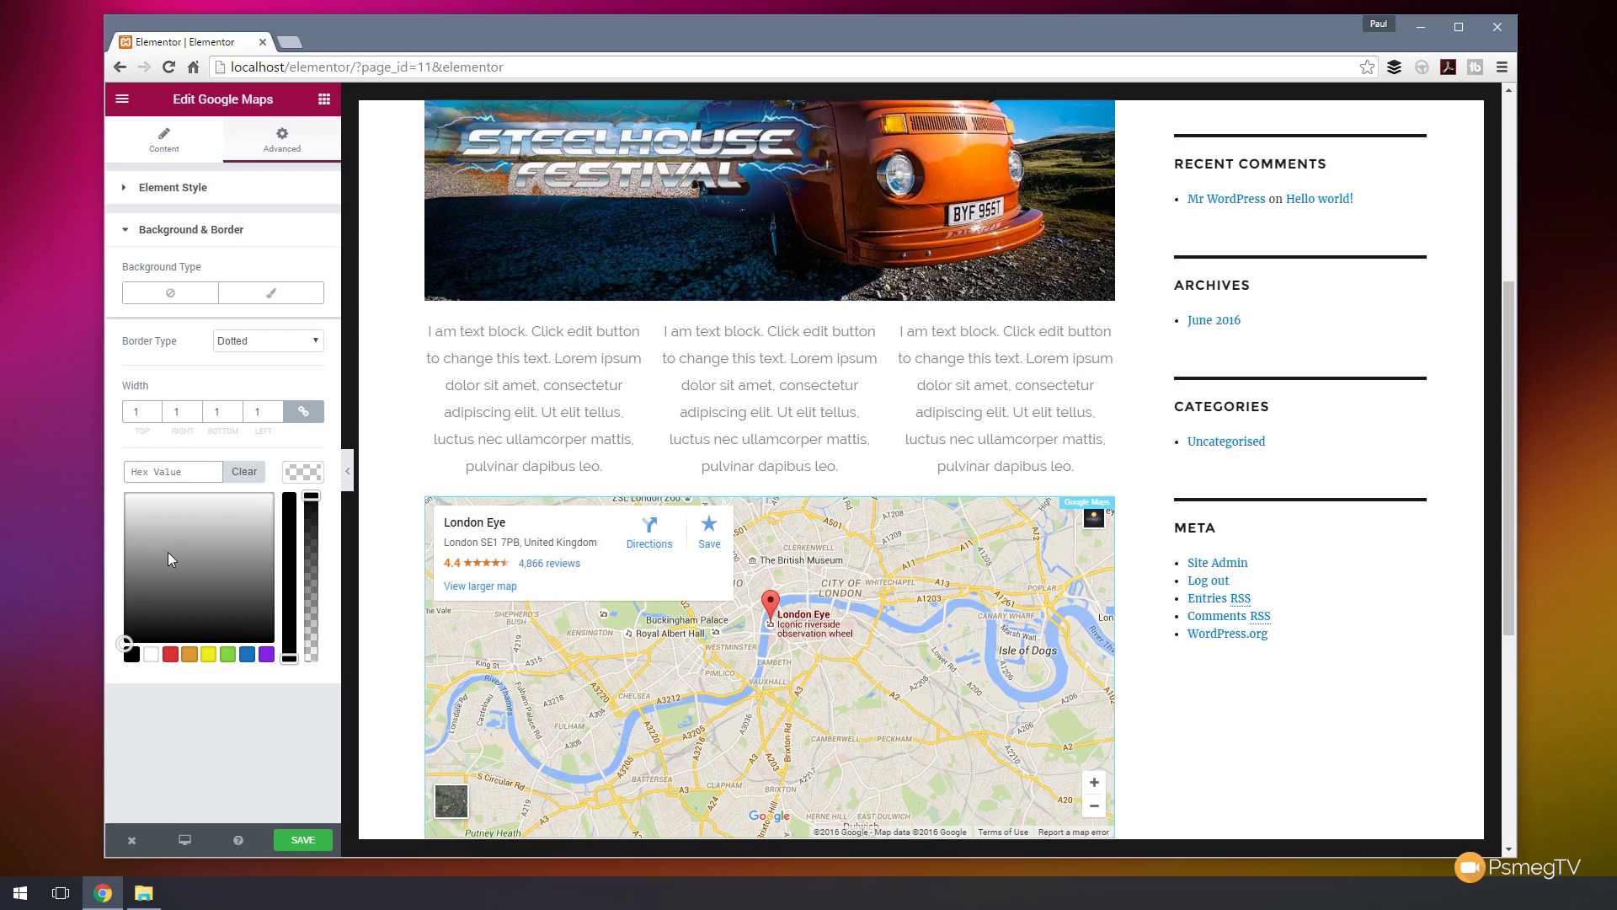
pyautogui.moveTo(169, 559); pyautogui.dragTo(116, 545)
pyautogui.click(133, 750)
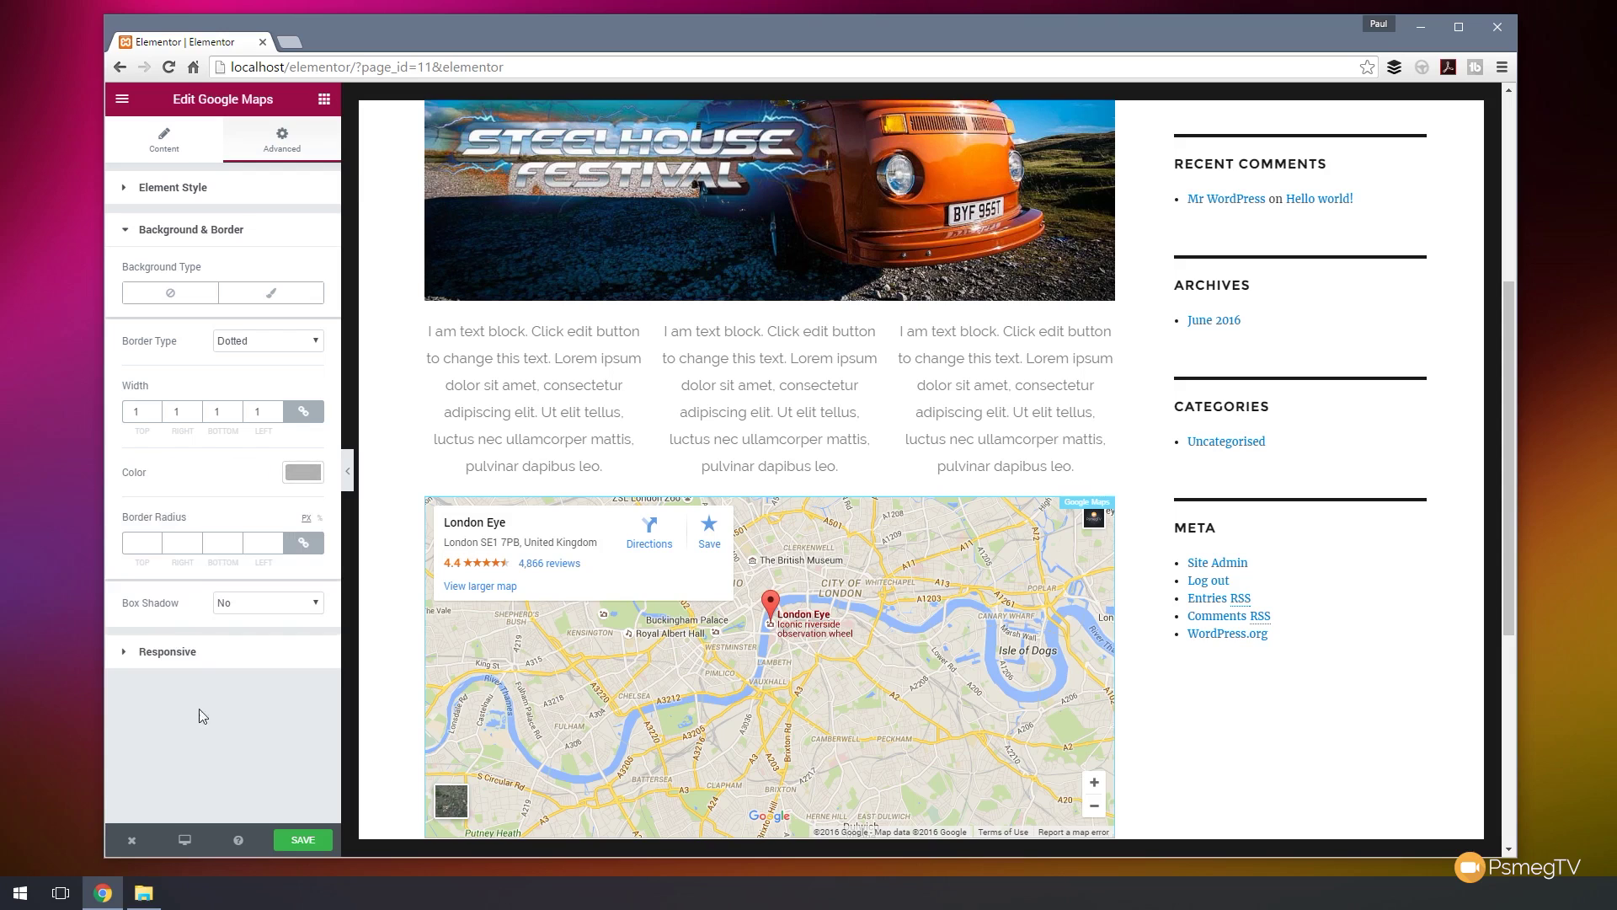
pyautogui.click(147, 547)
# Enable the box shadow on the map and save the page
pyautogui.click(318, 602)
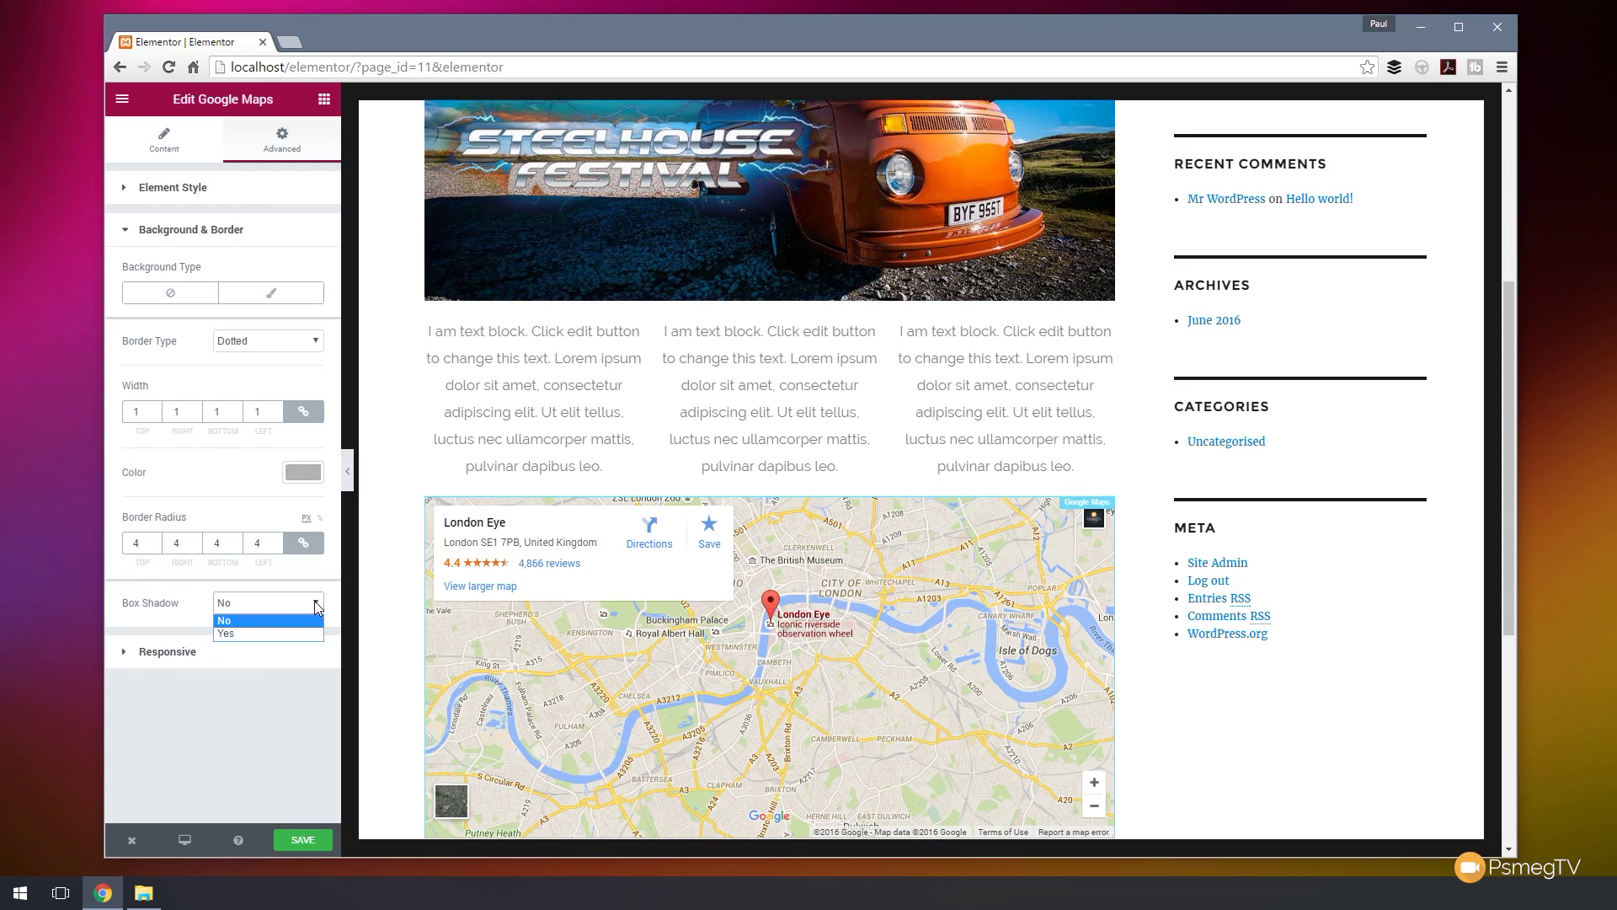
pyautogui.click(268, 632)
pyautogui.scroll(-1, 211, 653)
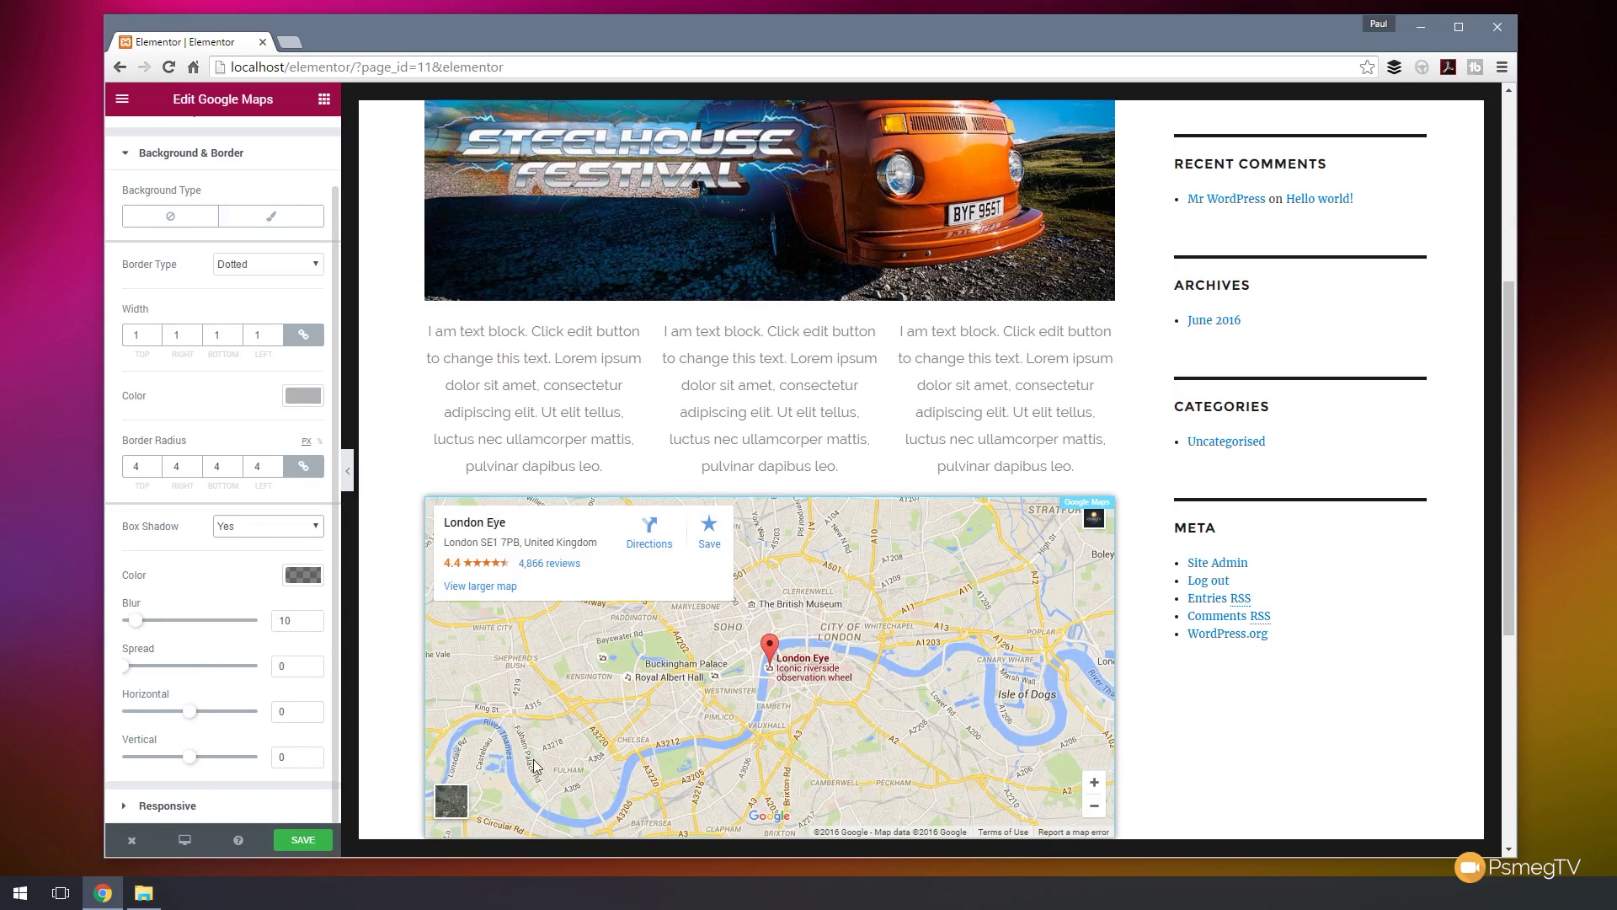
pyautogui.click(304, 840)
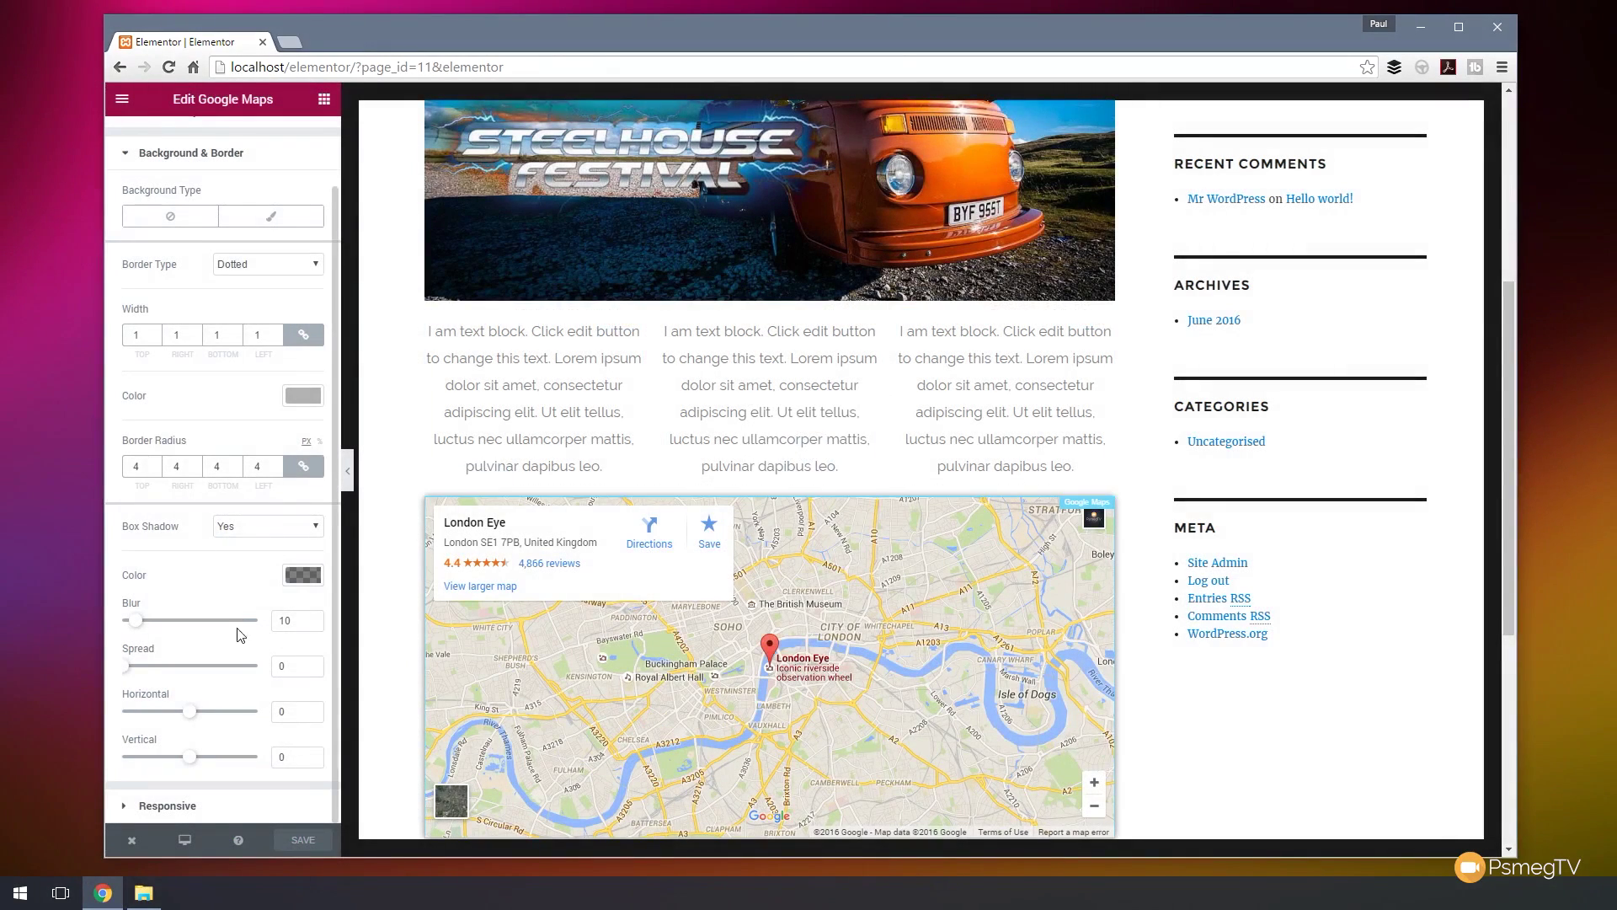
# Preview the page without the editing panel, look over the image, text columns and map, and return to editing
pyautogui.click(348, 476)
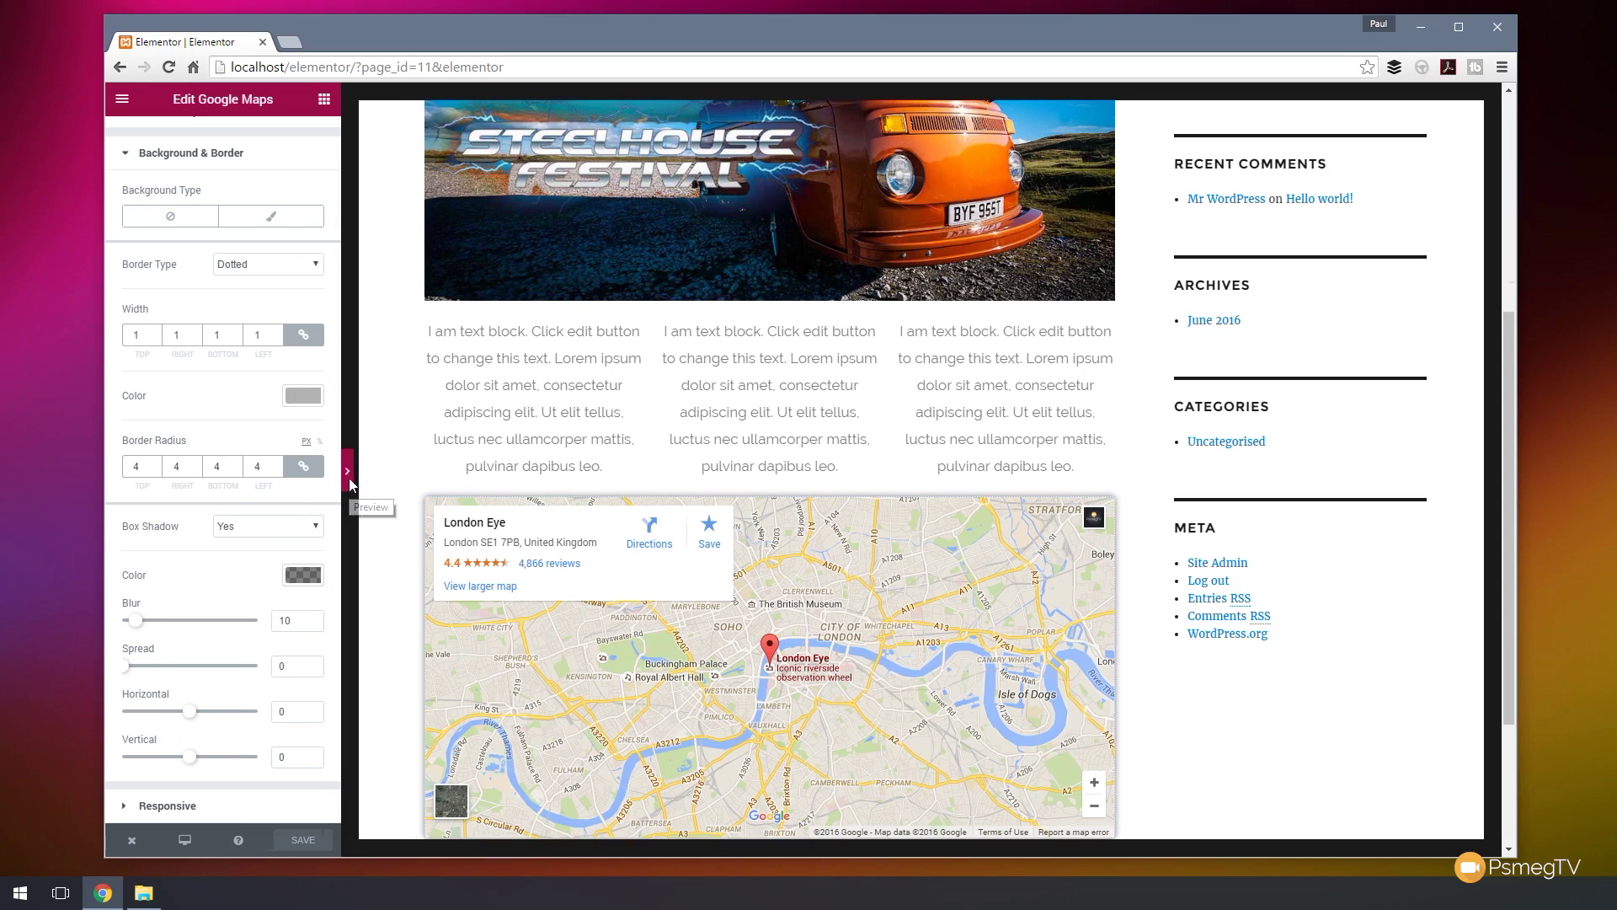
pyautogui.scroll(5, 205, 507)
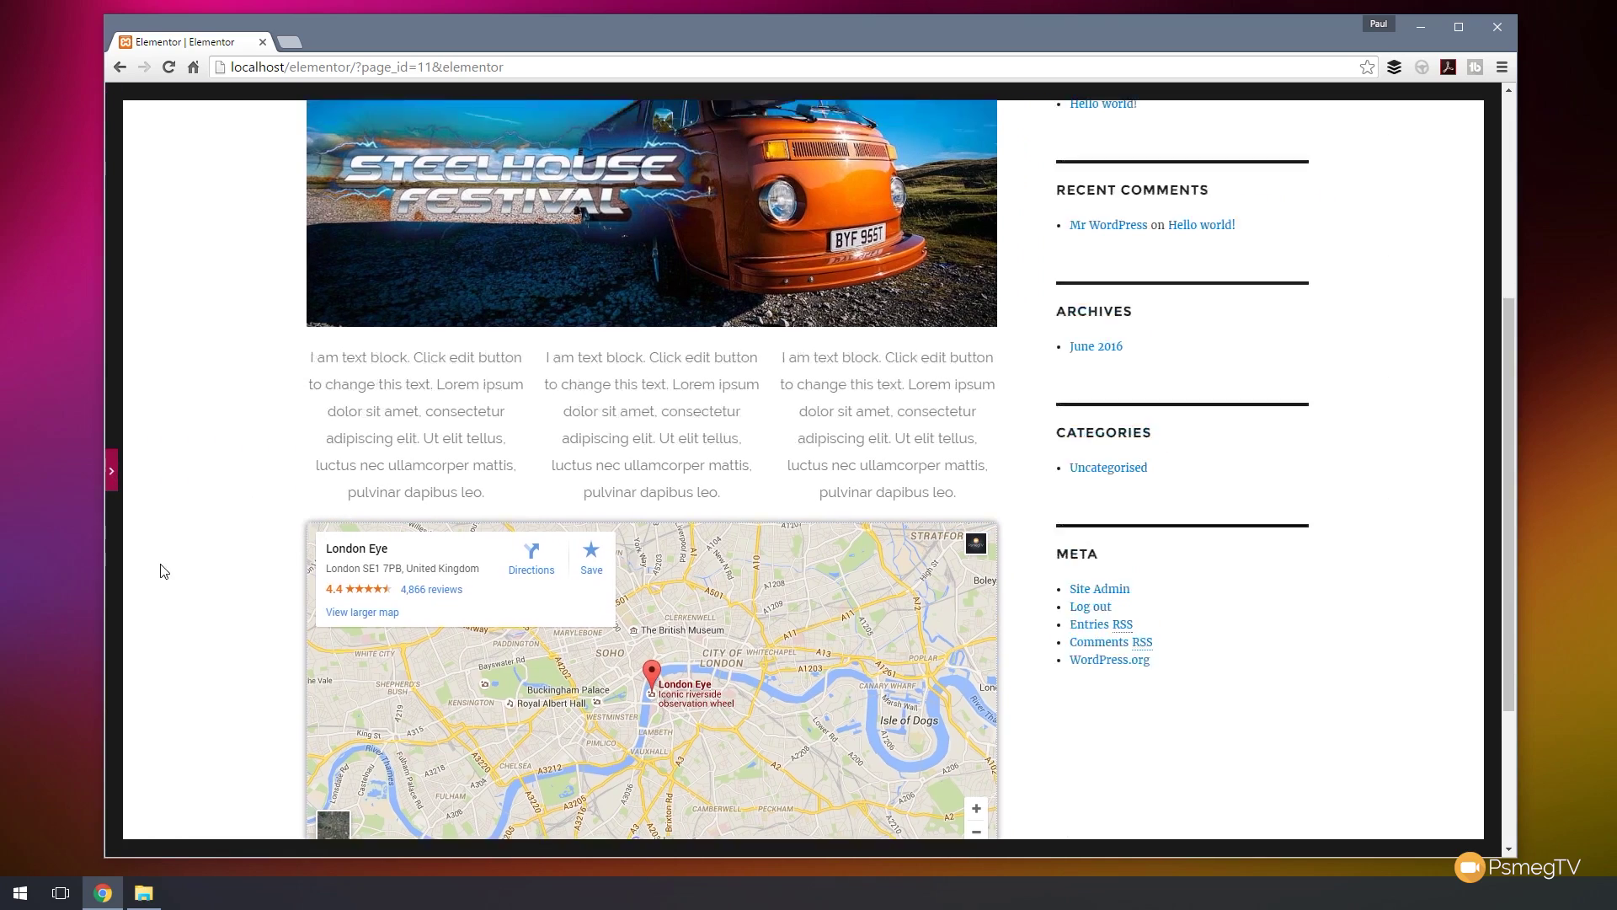
pyautogui.scroll(-4, 160, 565)
pyautogui.scroll(-3, 178, 563)
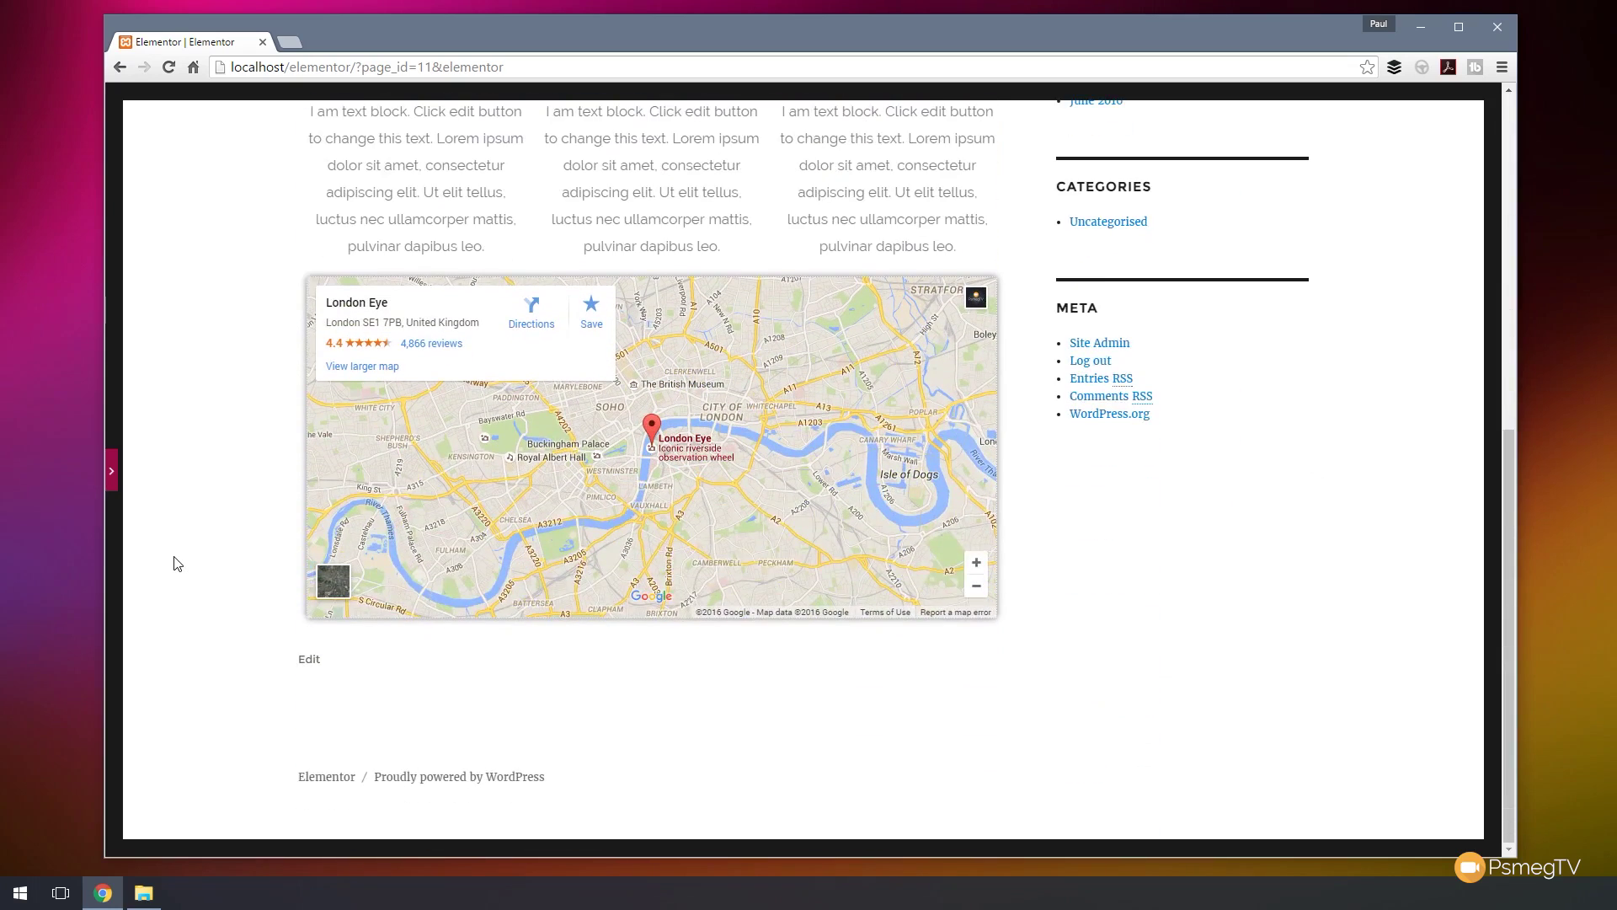
pyautogui.scroll(4, 160, 544)
pyautogui.click(112, 474)
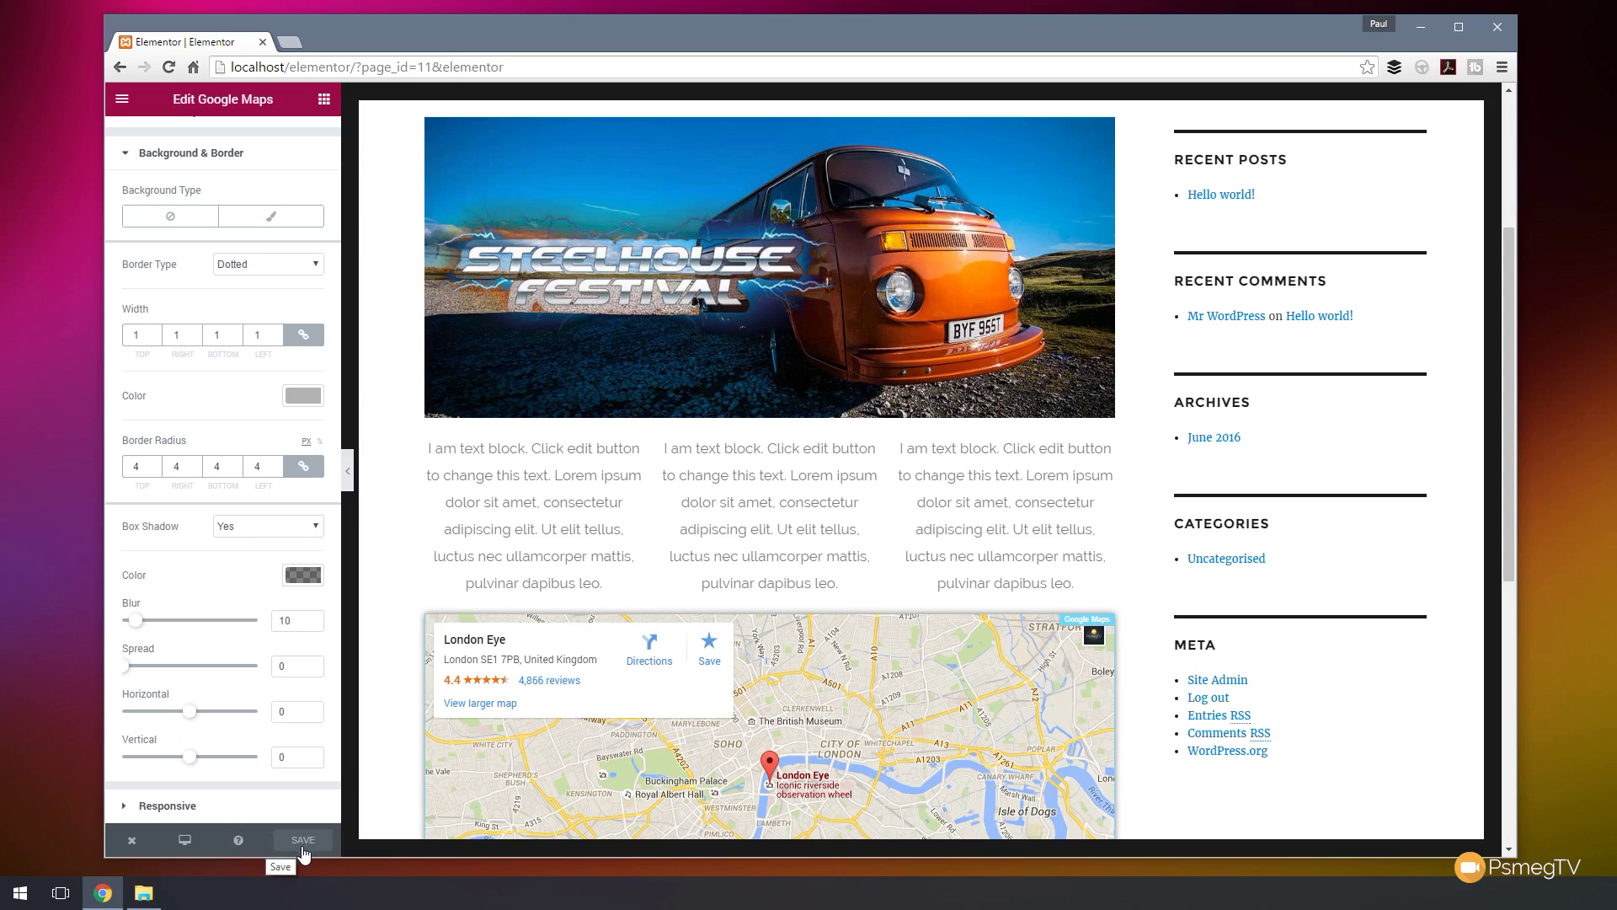
# Preview the page in Mobile Landscape, Mobile Portrait, Laptop and Tablet modes, and return to the Desktop view
pyautogui.click(185, 841)
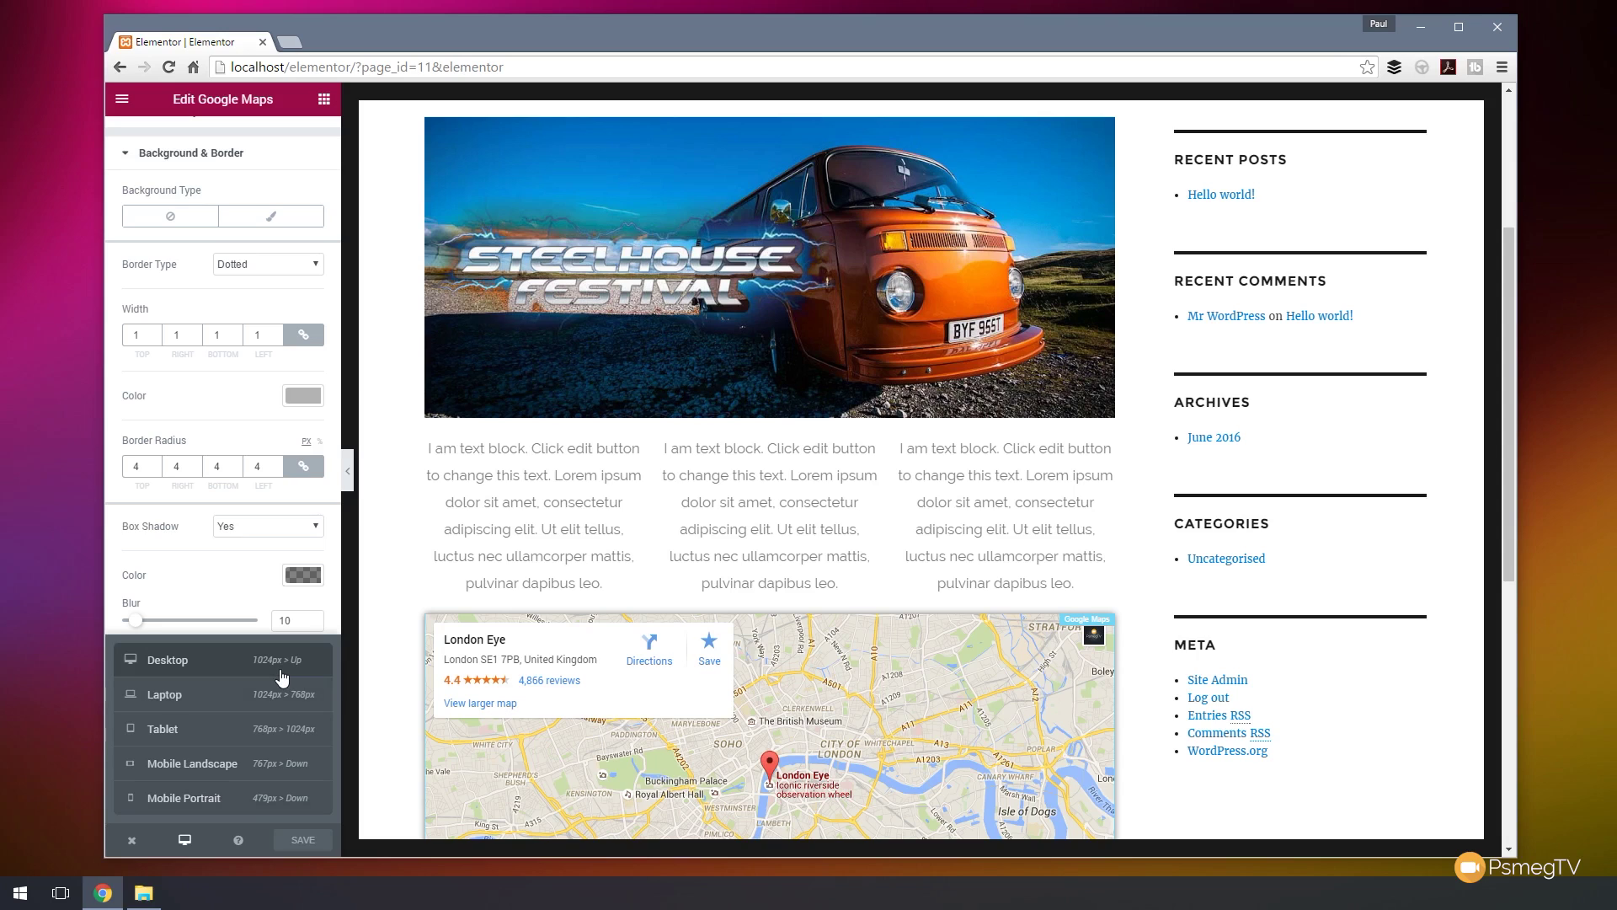
pyautogui.click(244, 764)
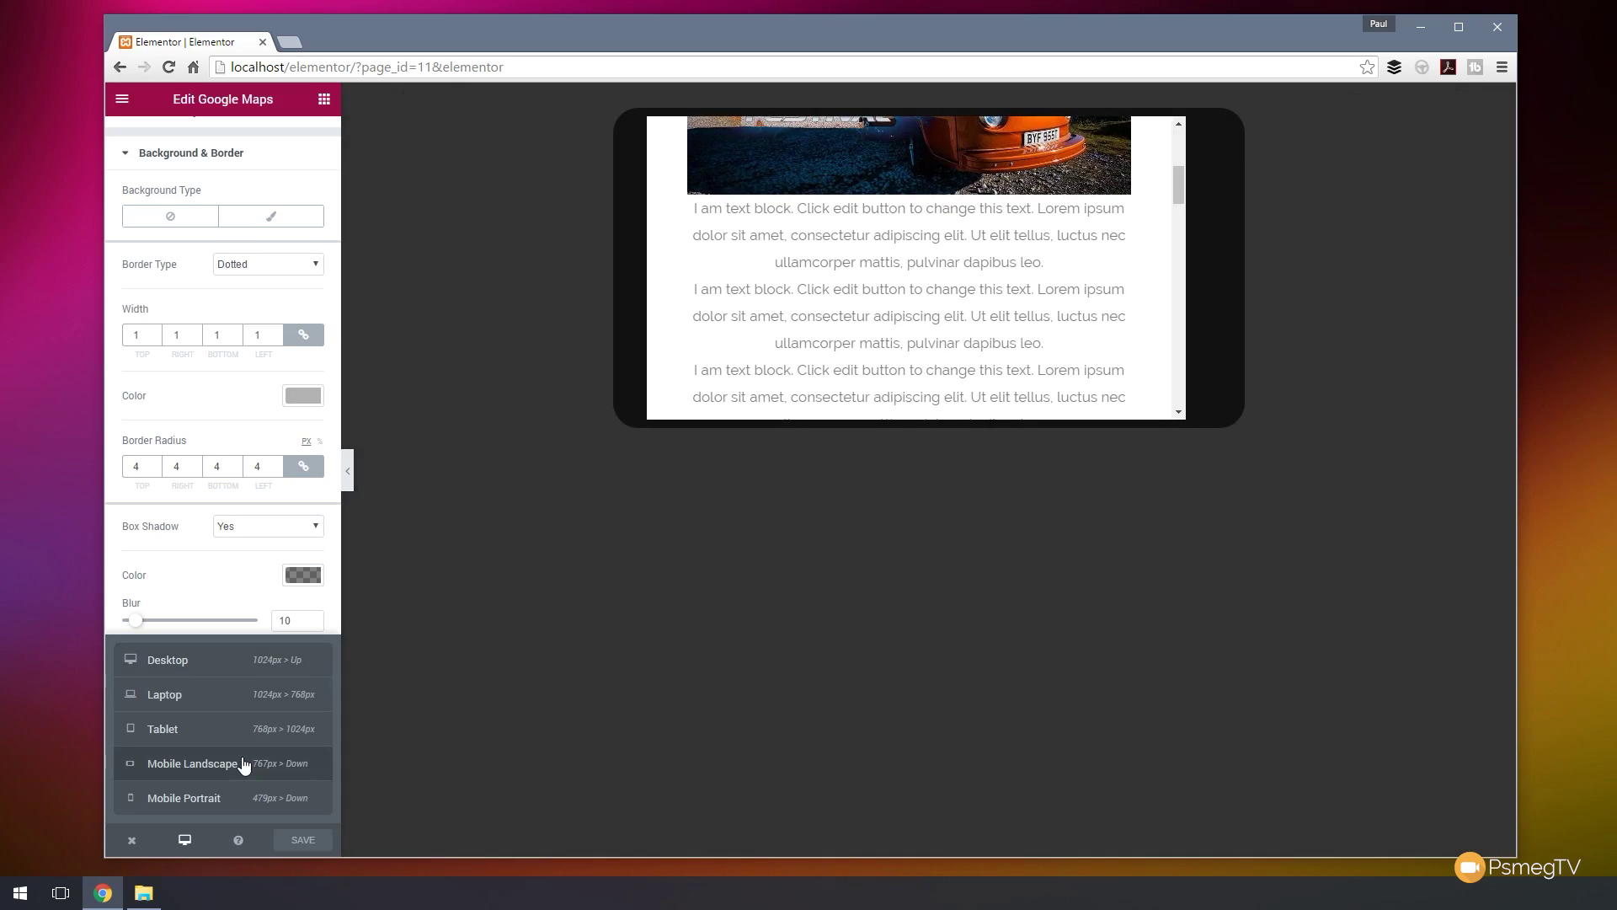
pyautogui.moveTo(1178, 188); pyautogui.dragTo(1175, 238)
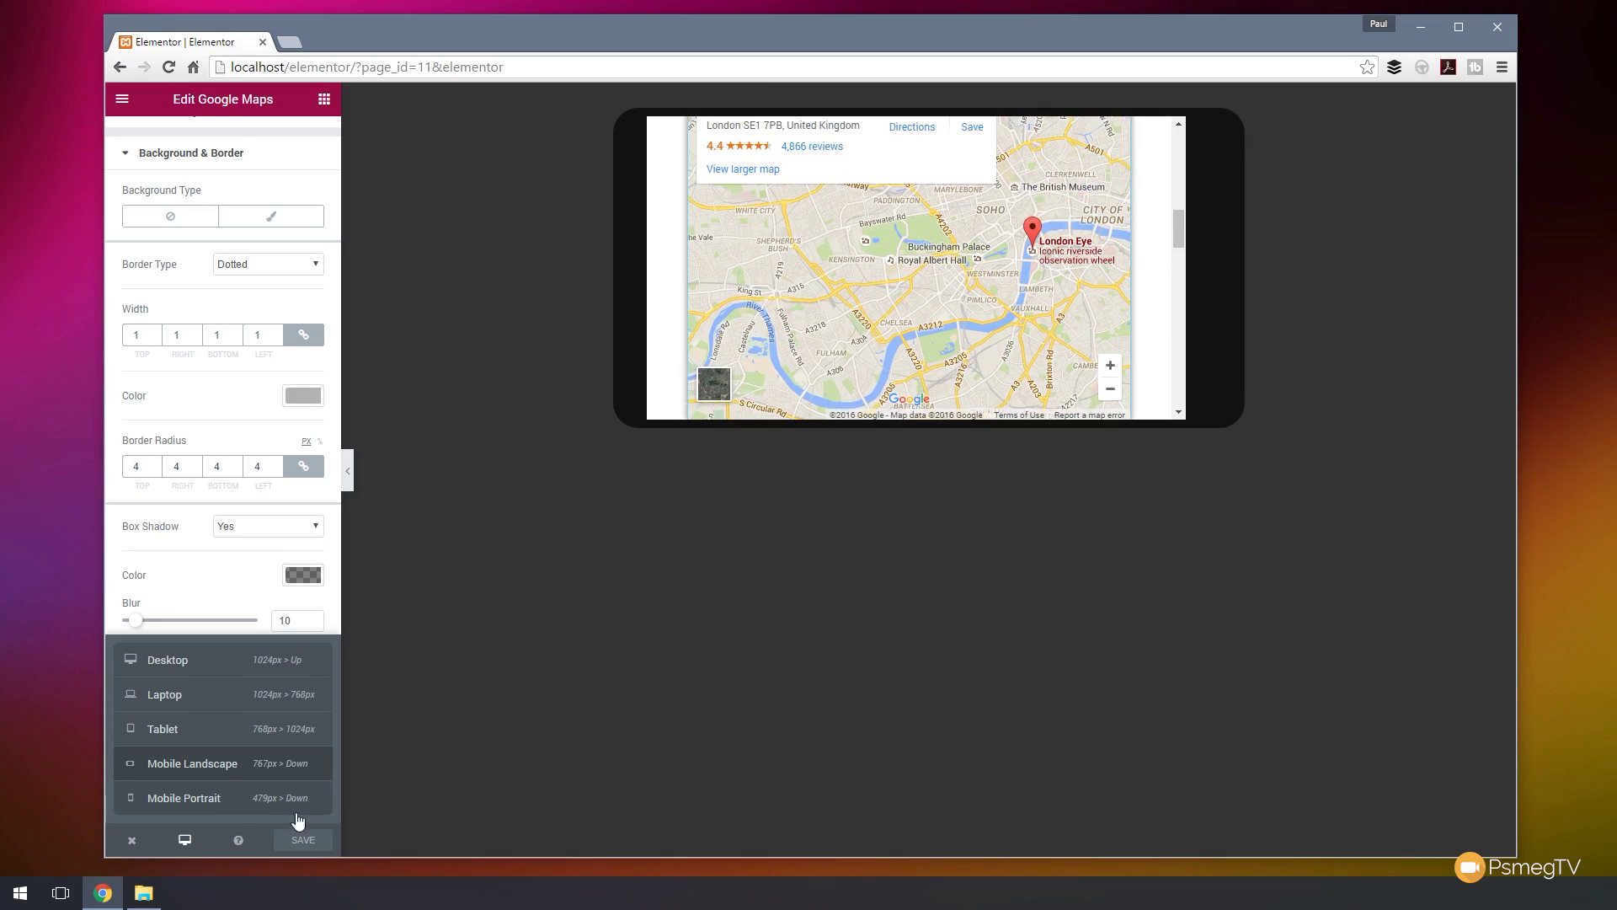
pyautogui.click(206, 800)
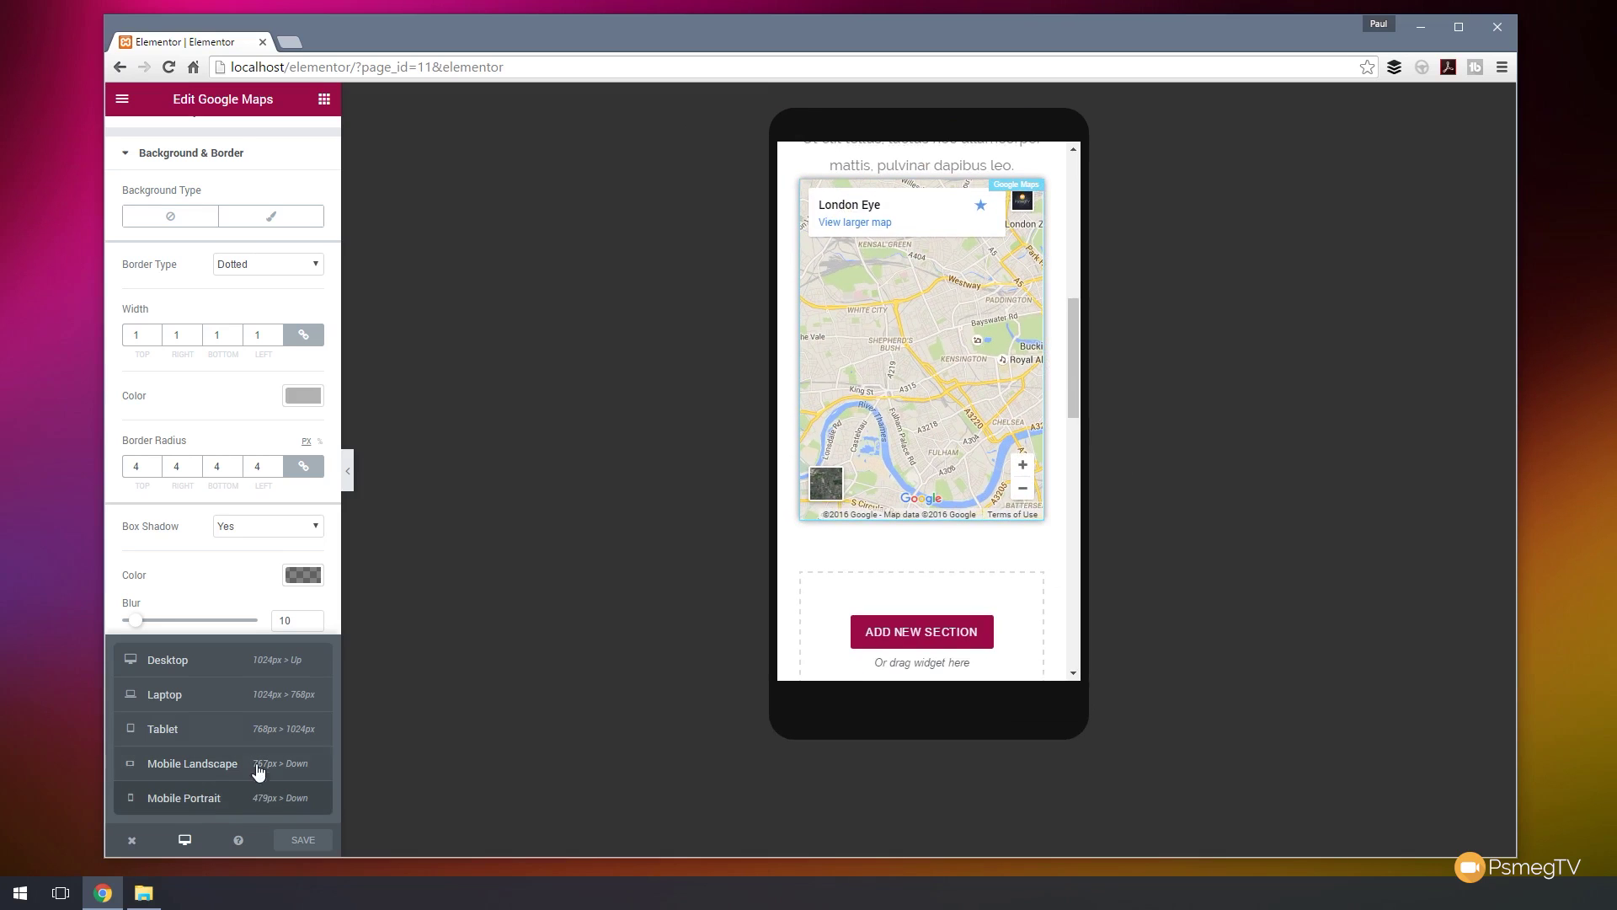
pyautogui.click(190, 706)
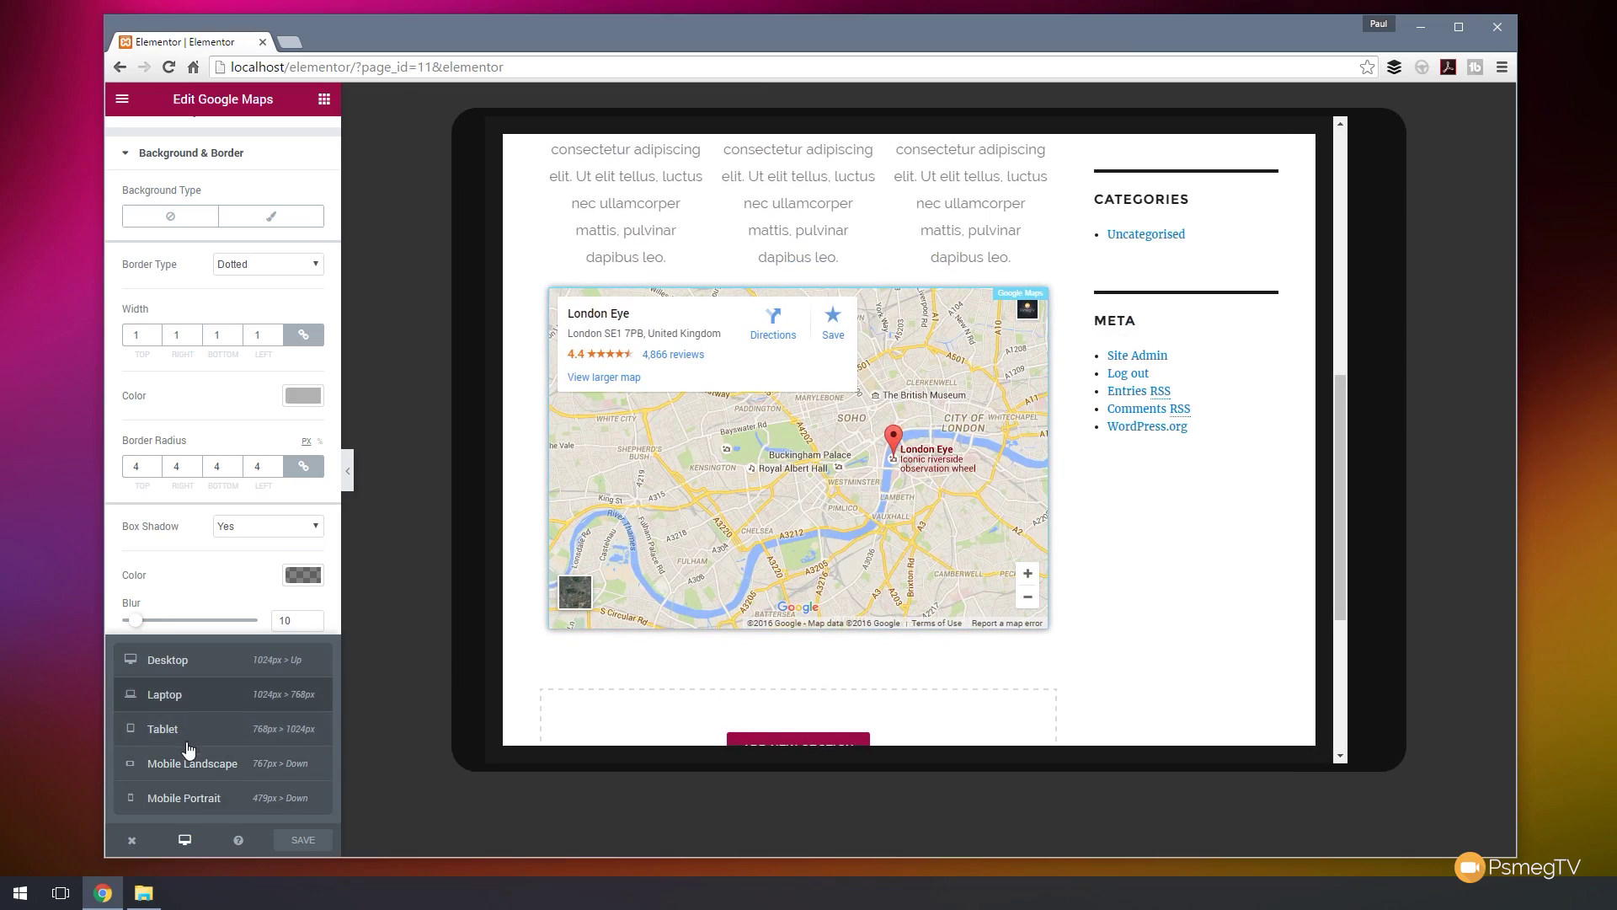
pyautogui.click(187, 738)
pyautogui.scroll(-3, 1095, 641)
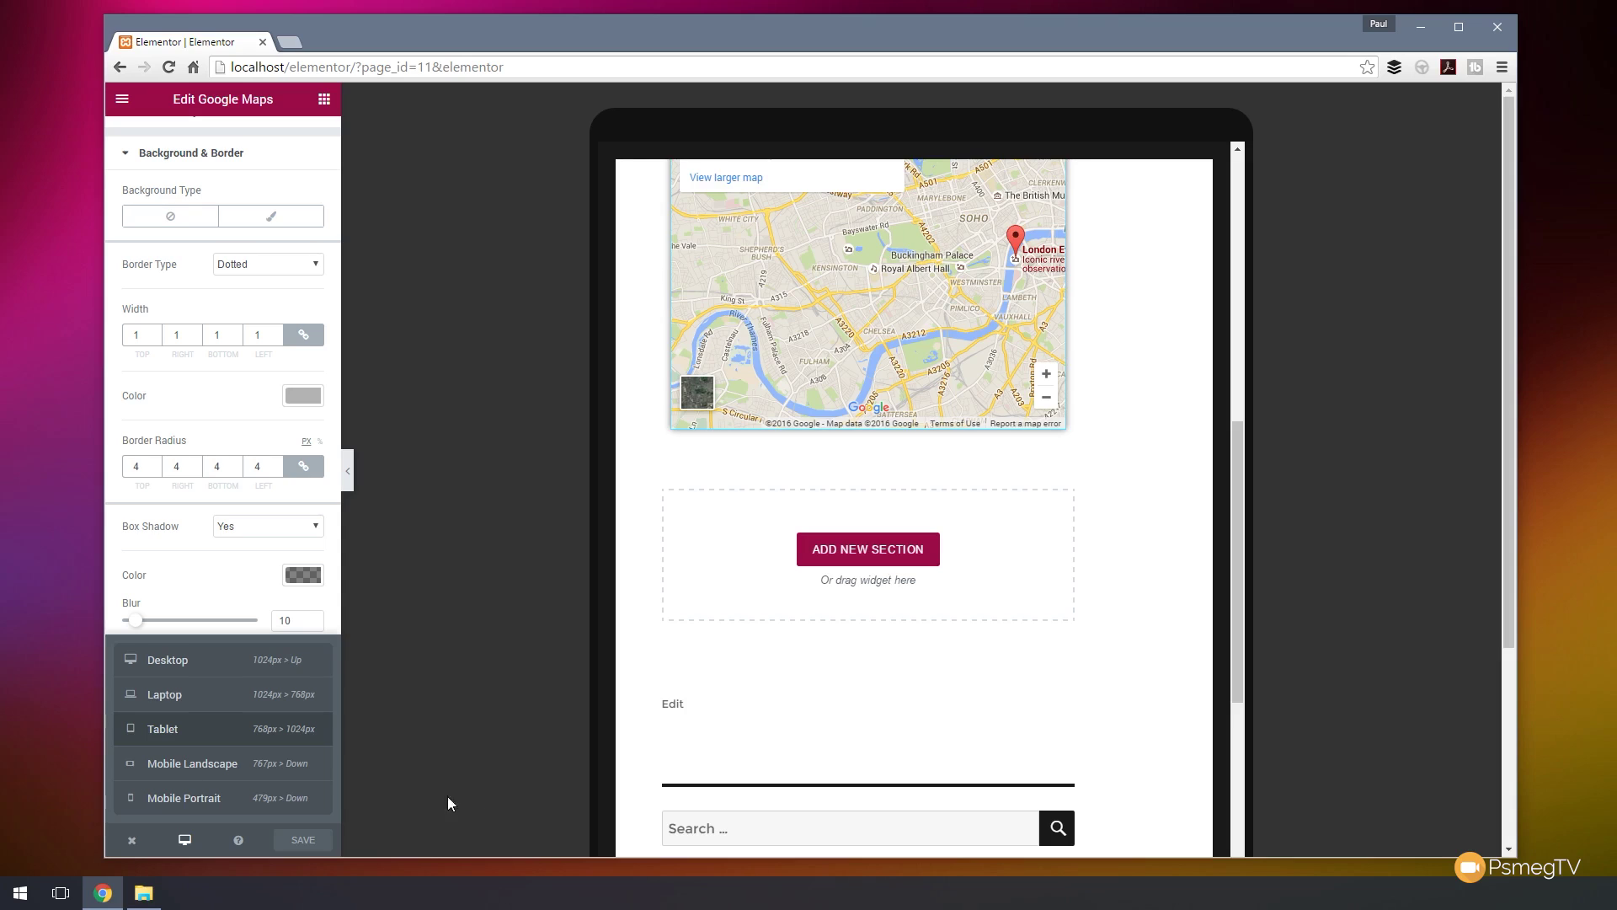
pyautogui.click(178, 662)
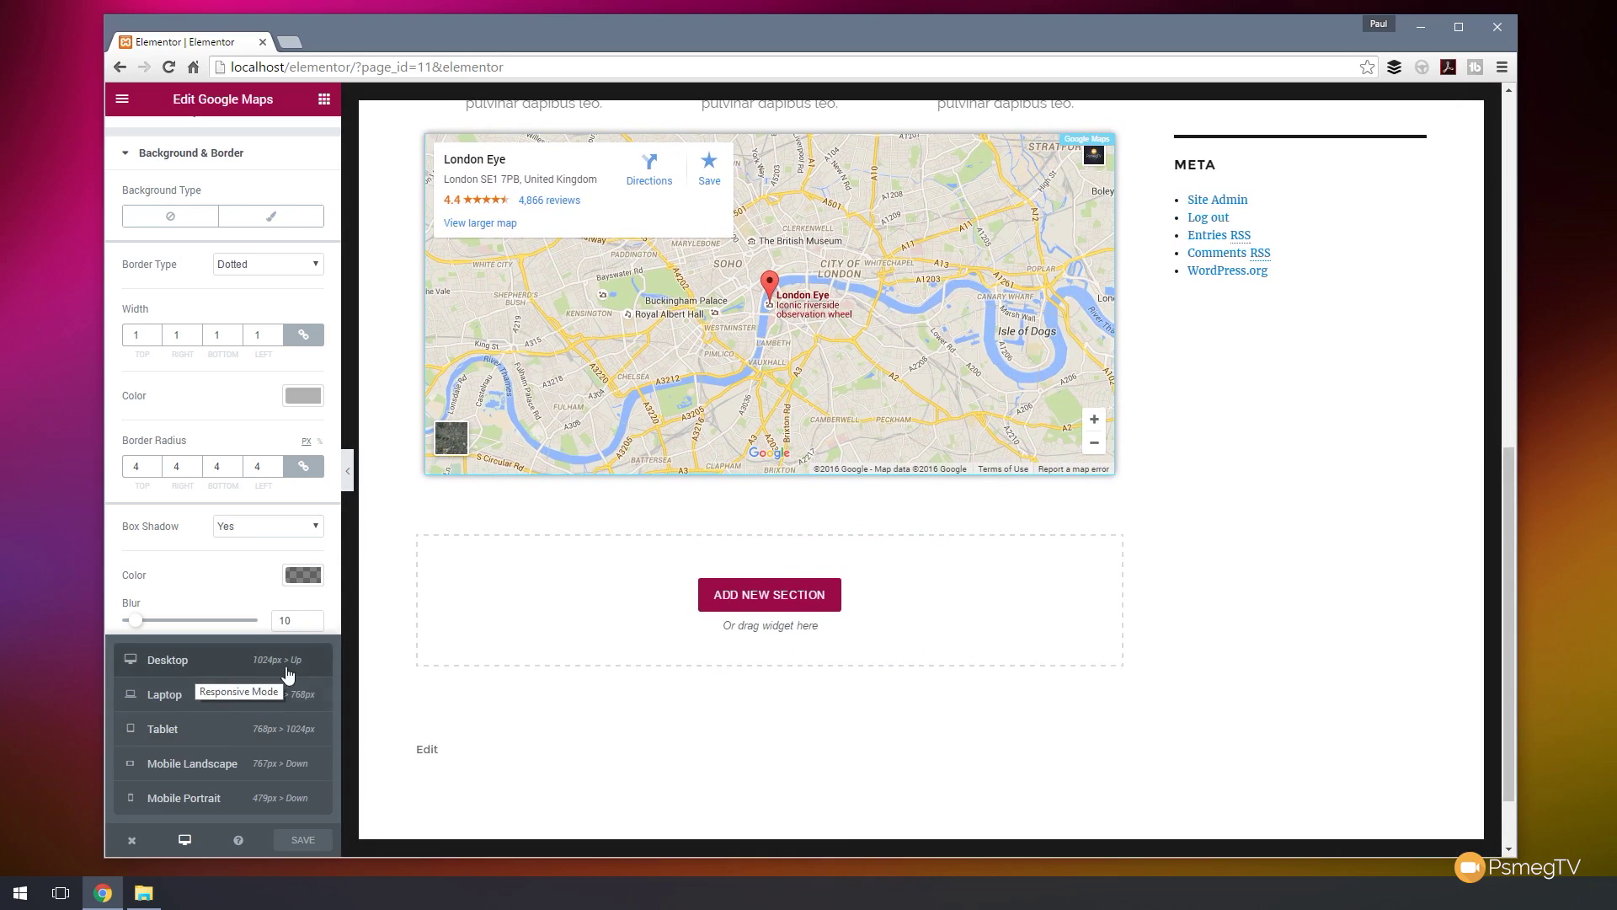
# Leave the page editor and go to the WordPress dashboard
pyautogui.click(130, 844)
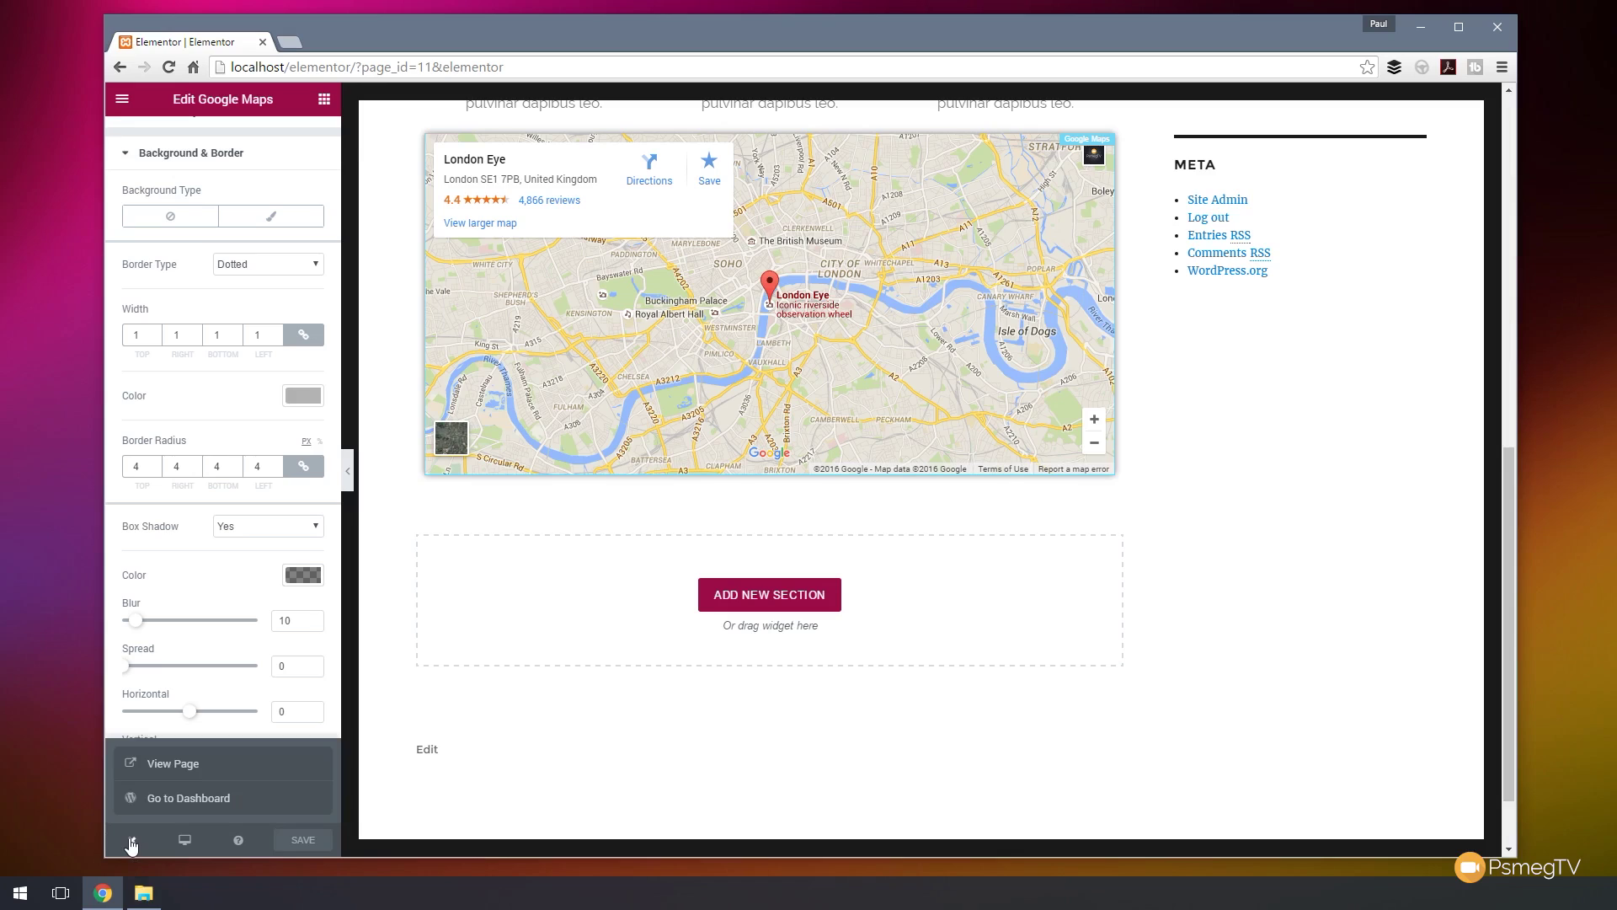
pyautogui.click(196, 797)
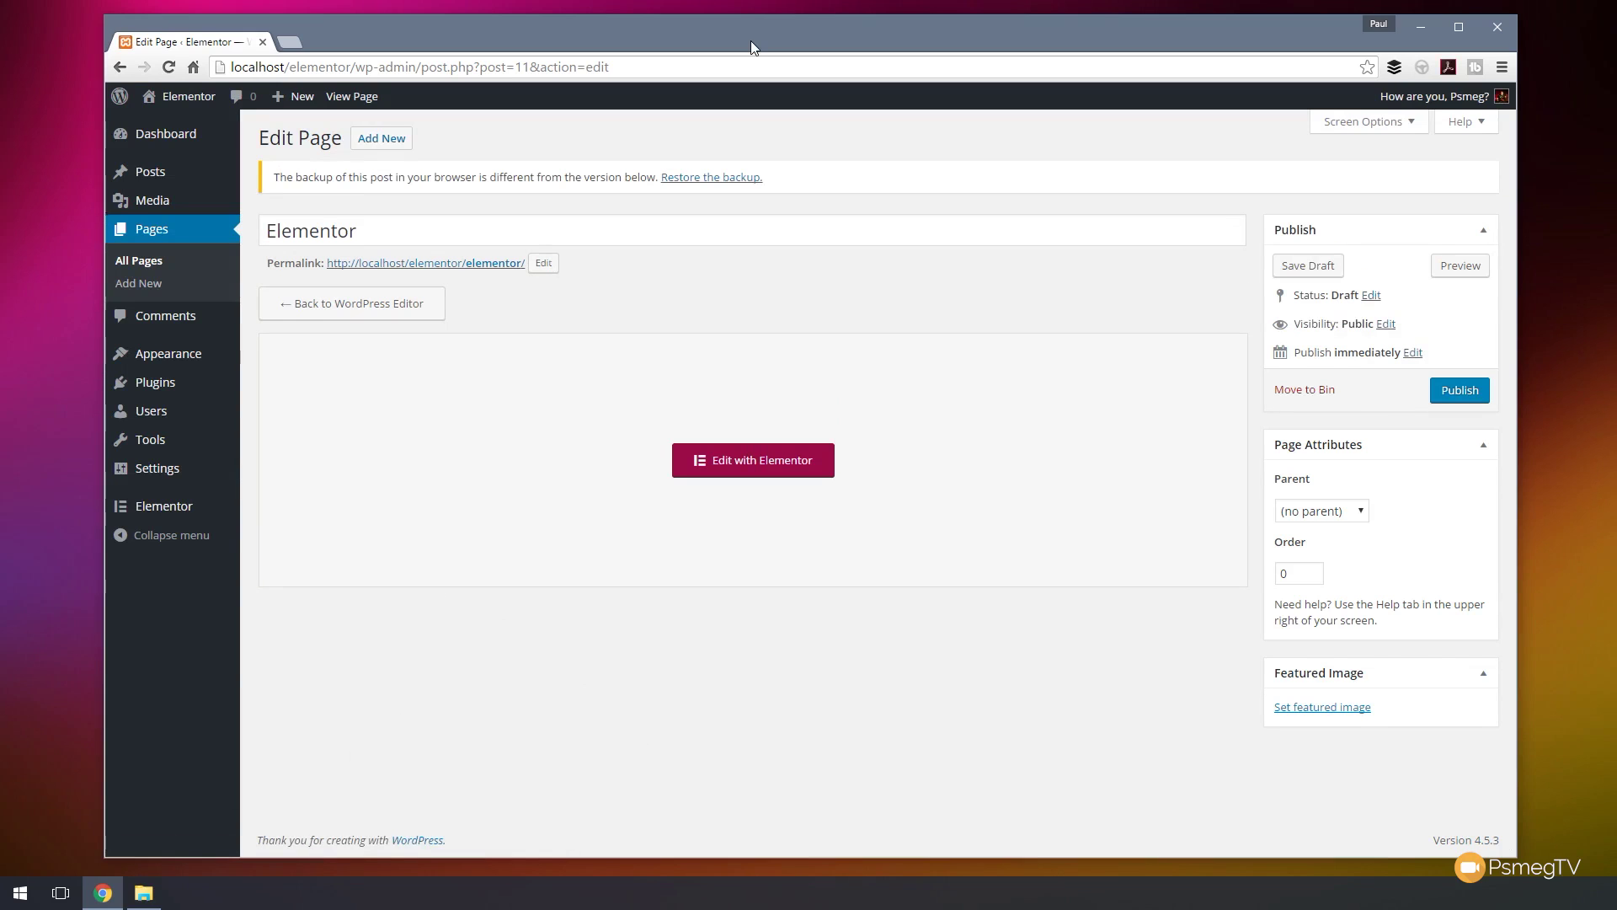
# Publish the Elementor page and preview it in the browser, looking over the image, text columns and map
pyautogui.click(1460, 391)
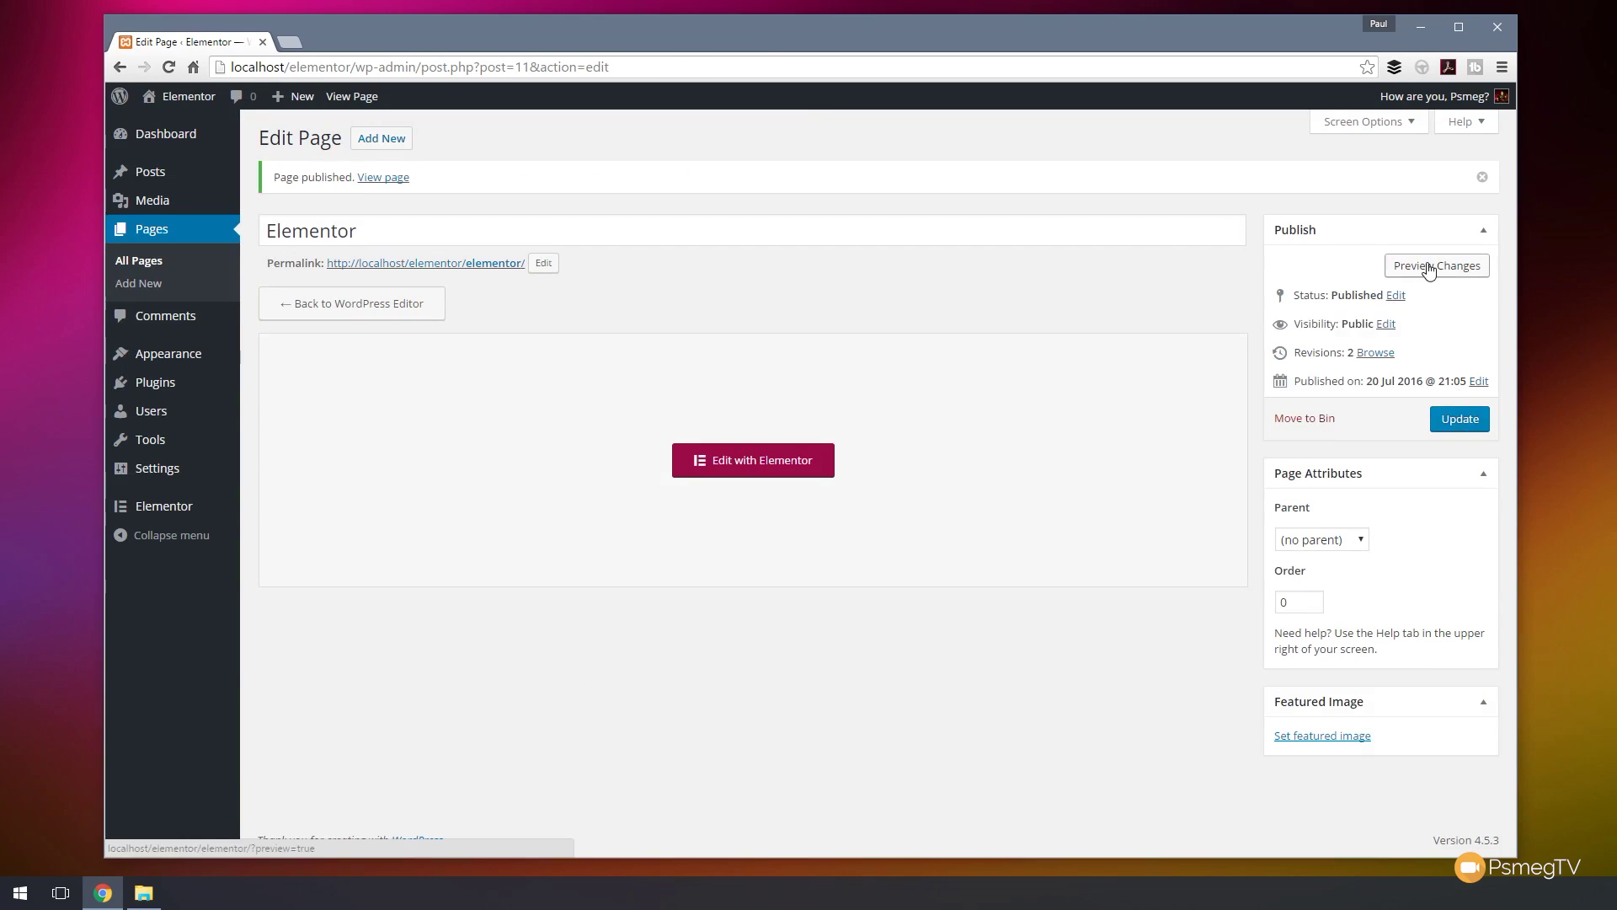
pyautogui.click(1429, 267)
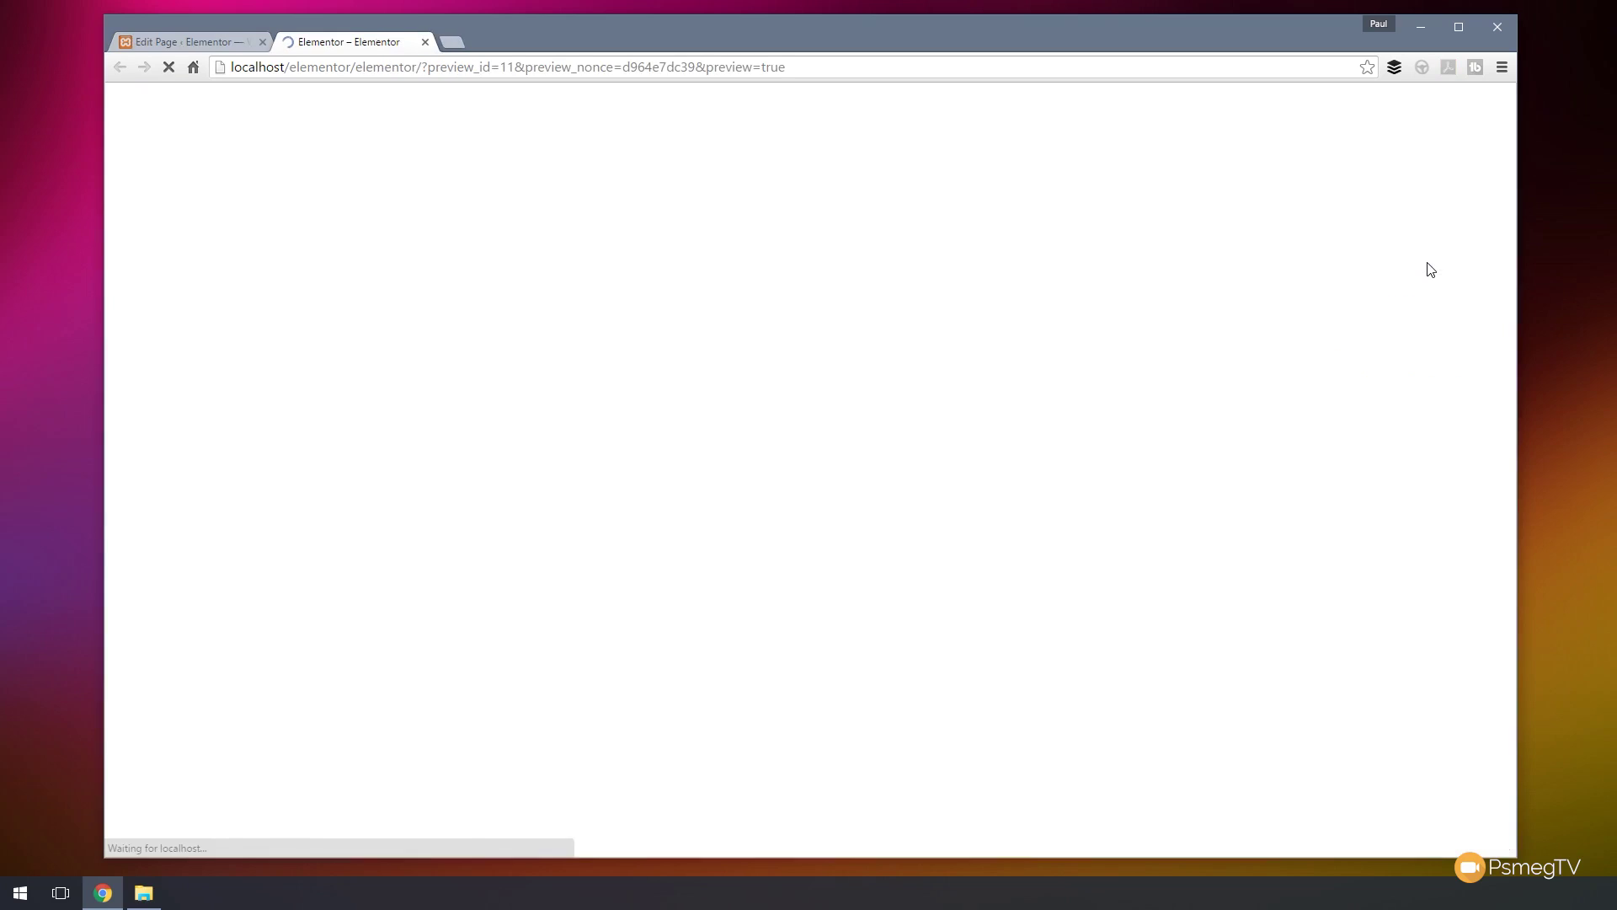
pyautogui.scroll(-8, 704, 371)
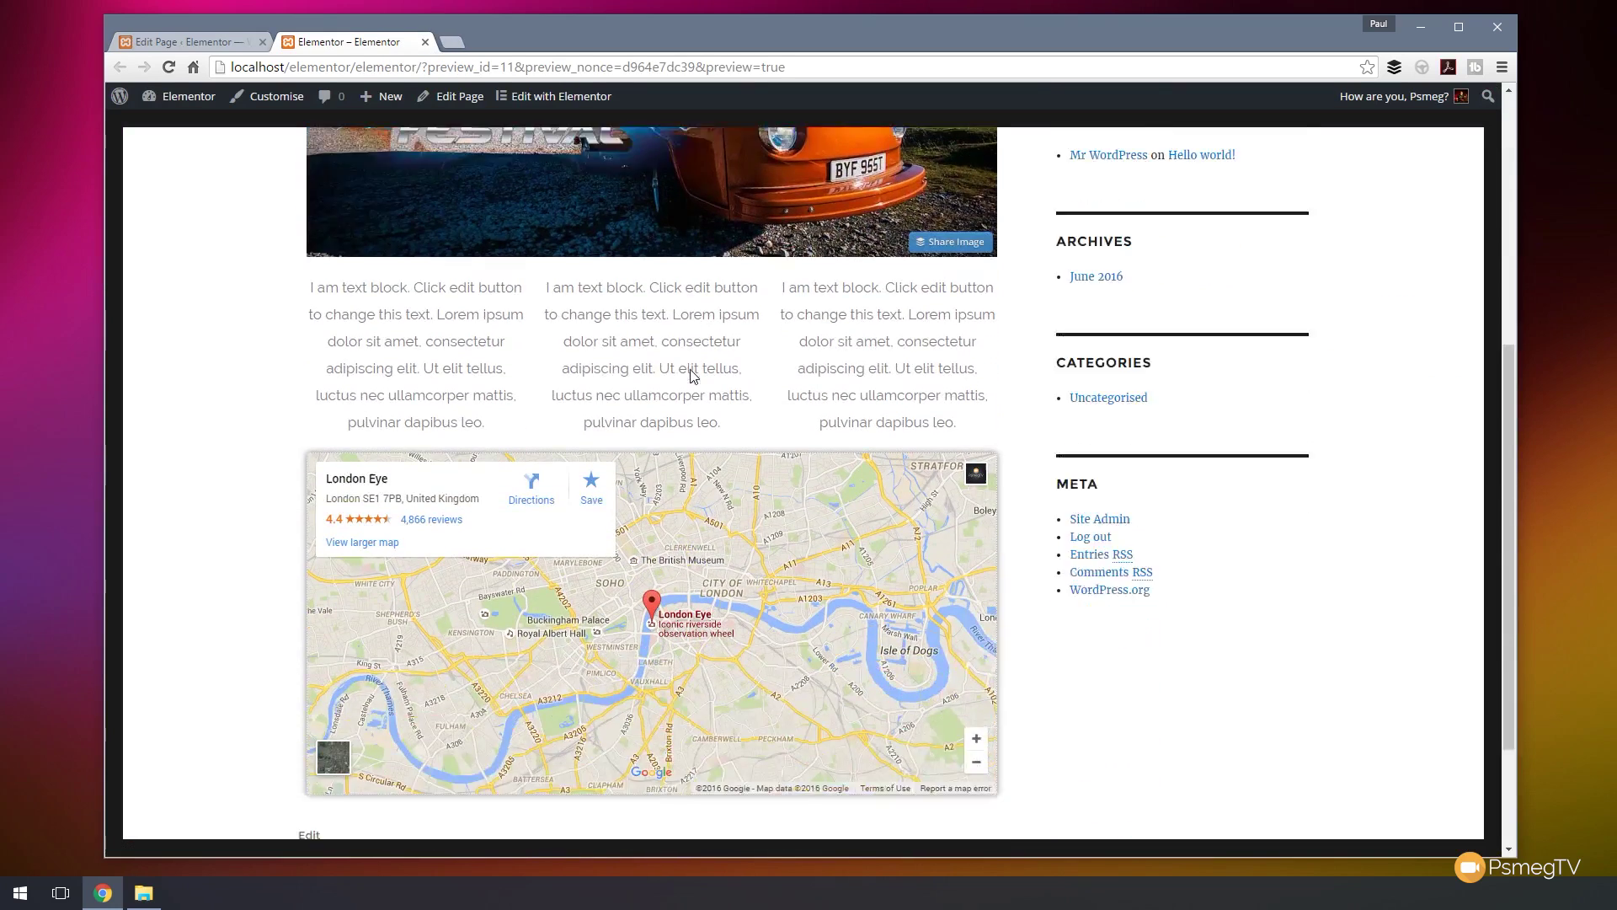
pyautogui.scroll(6, 207, 492)
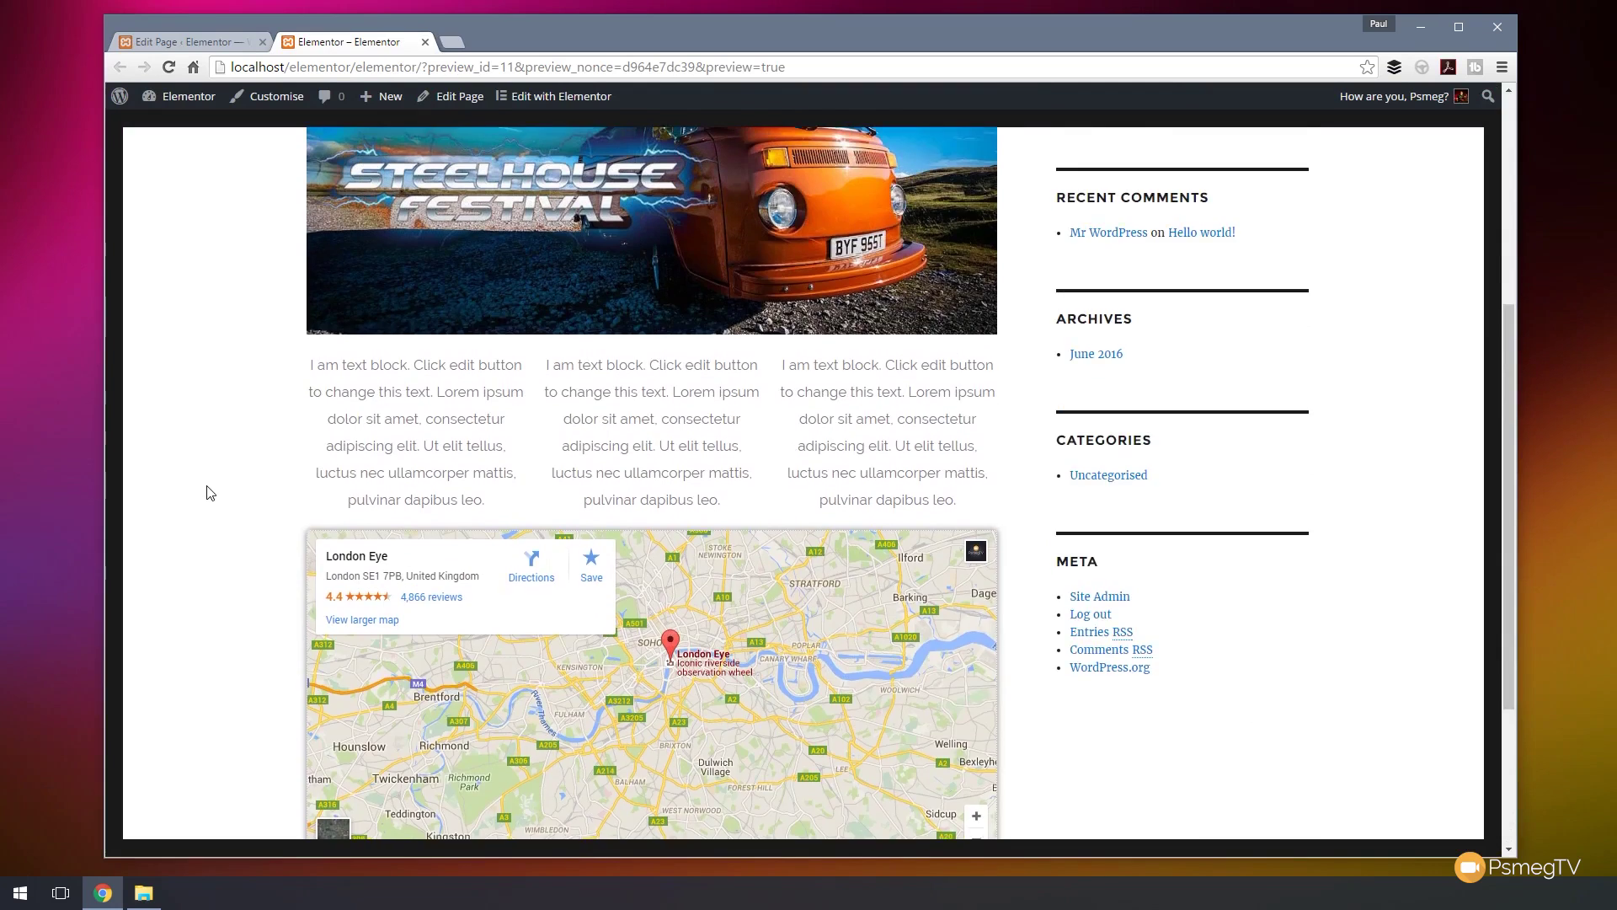
pyautogui.scroll(2, 208, 490)
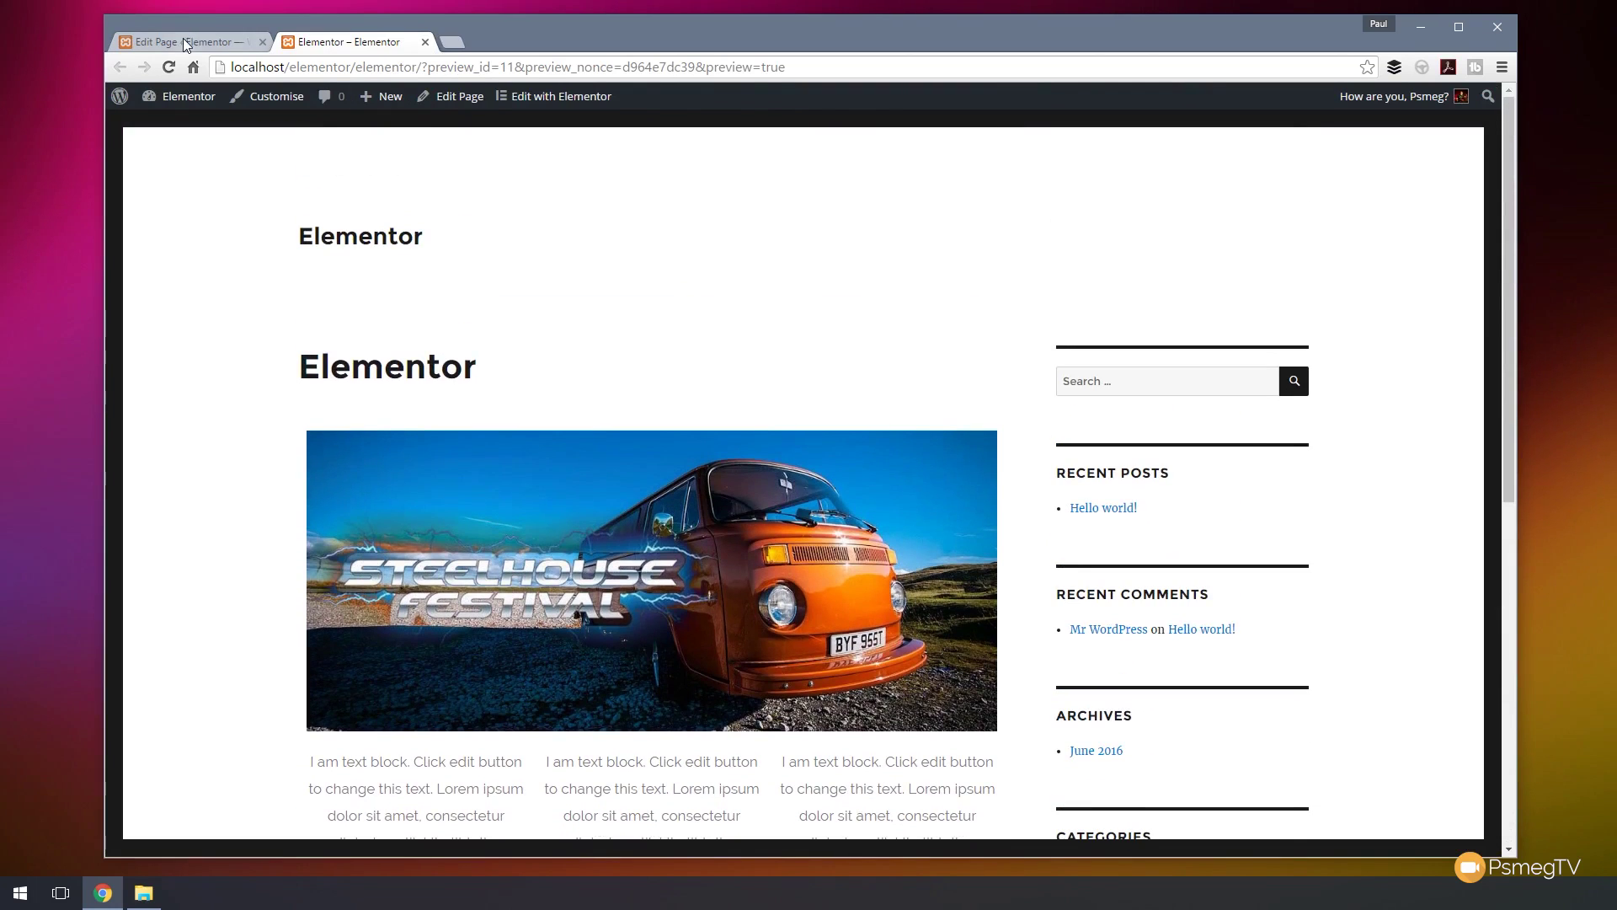
# Return to the page's WordPress edit screen, reopen the page in the Elementor editor and exit back to the dashboard
pyautogui.click(185, 42)
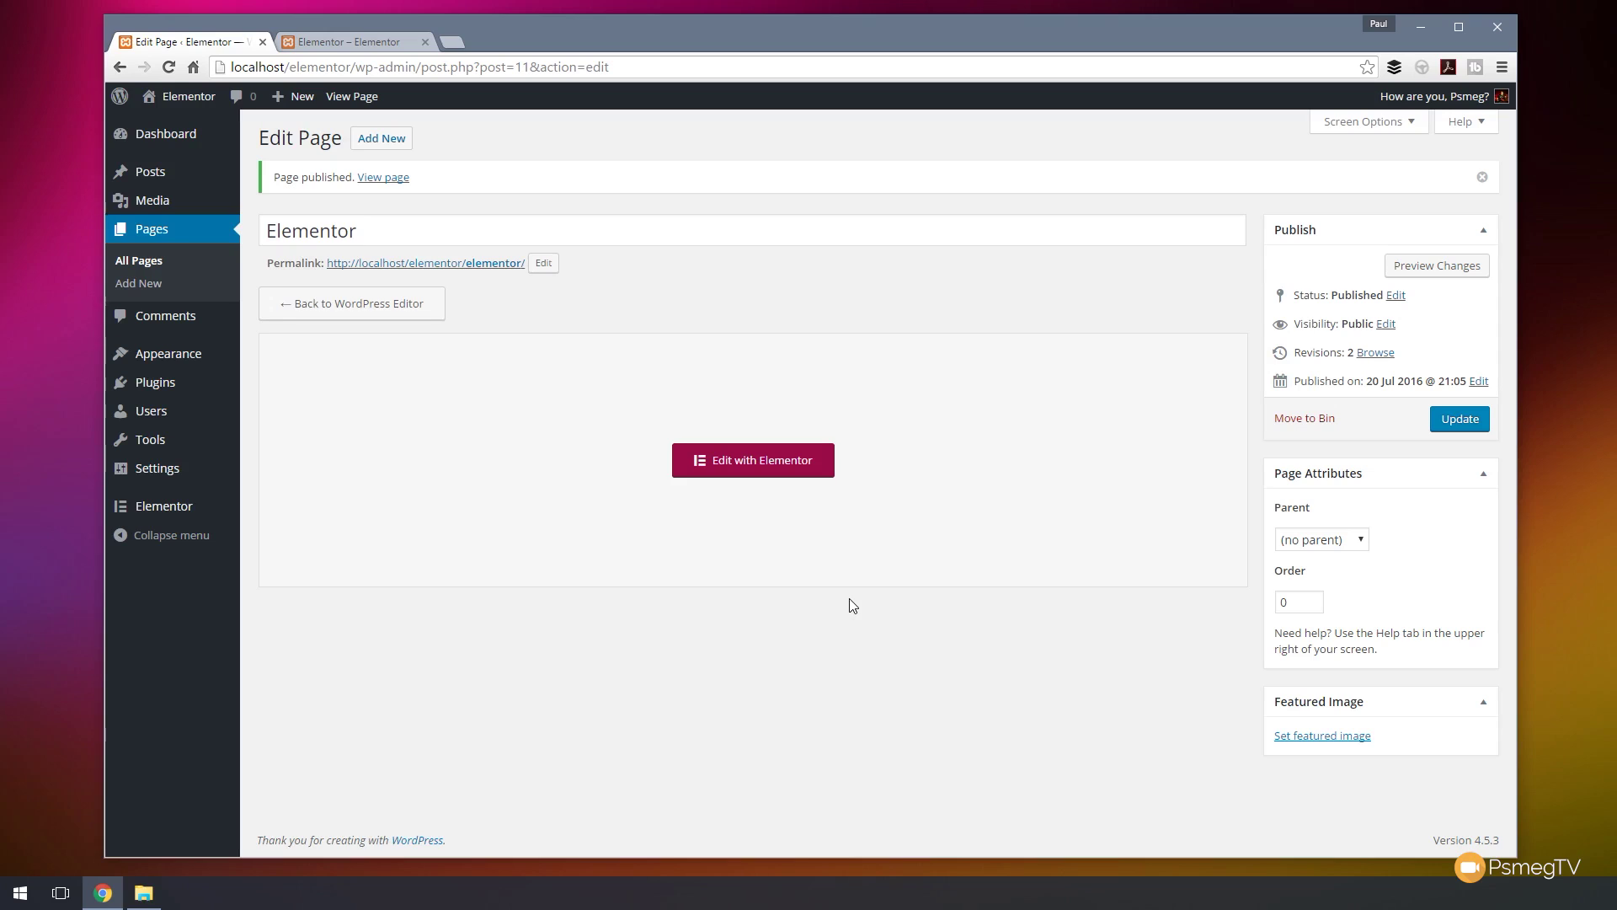
pyautogui.click(761, 466)
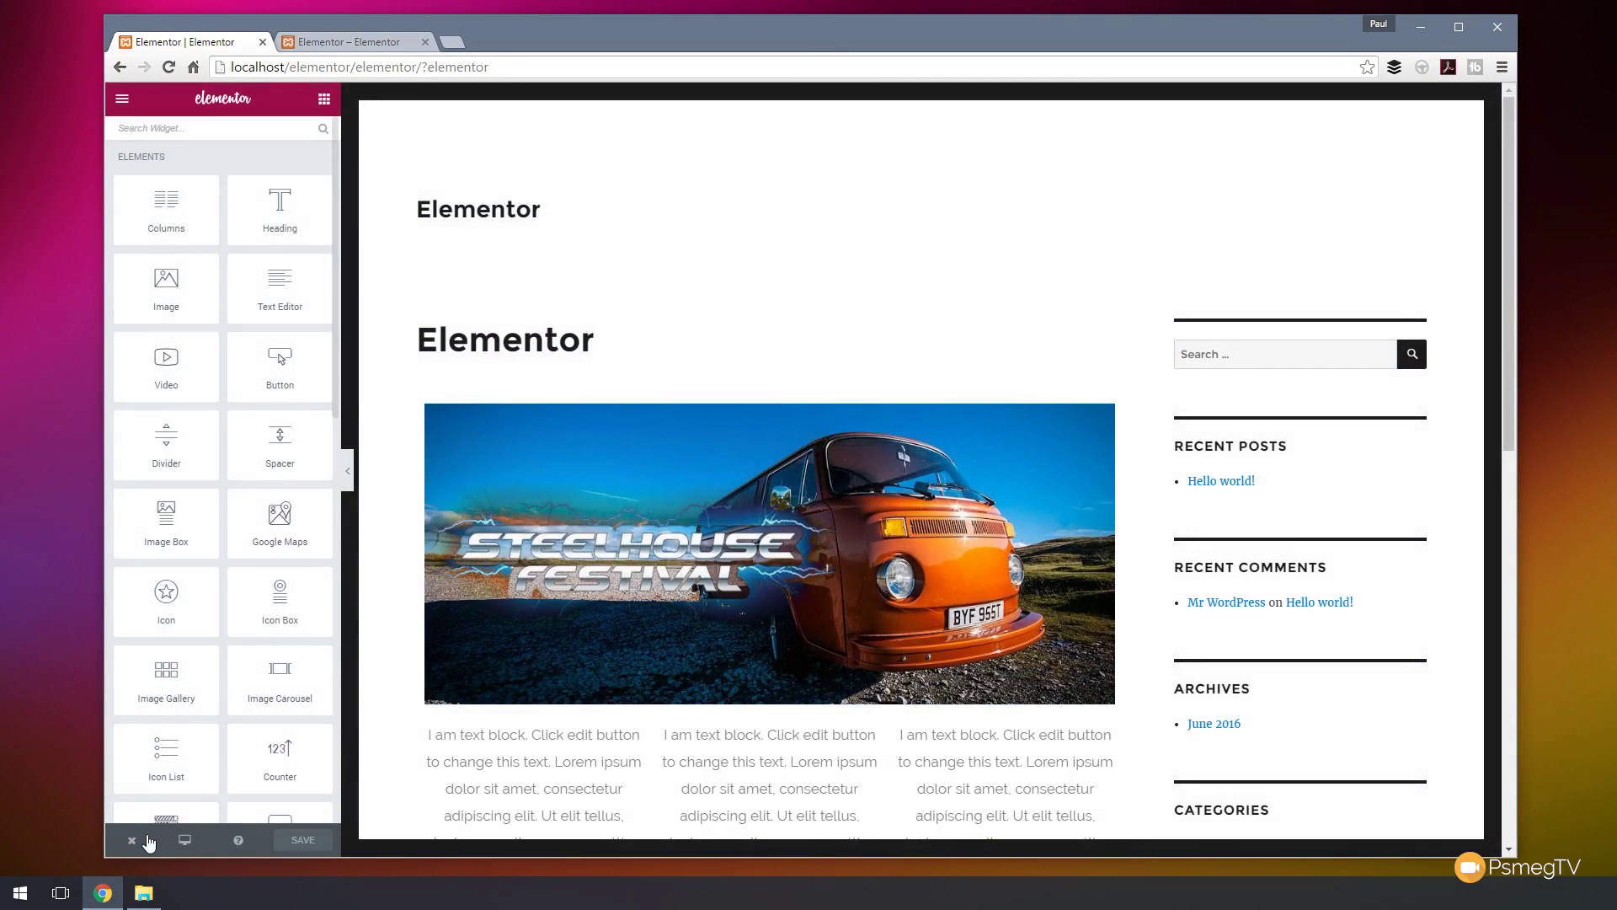
pyautogui.click(132, 841)
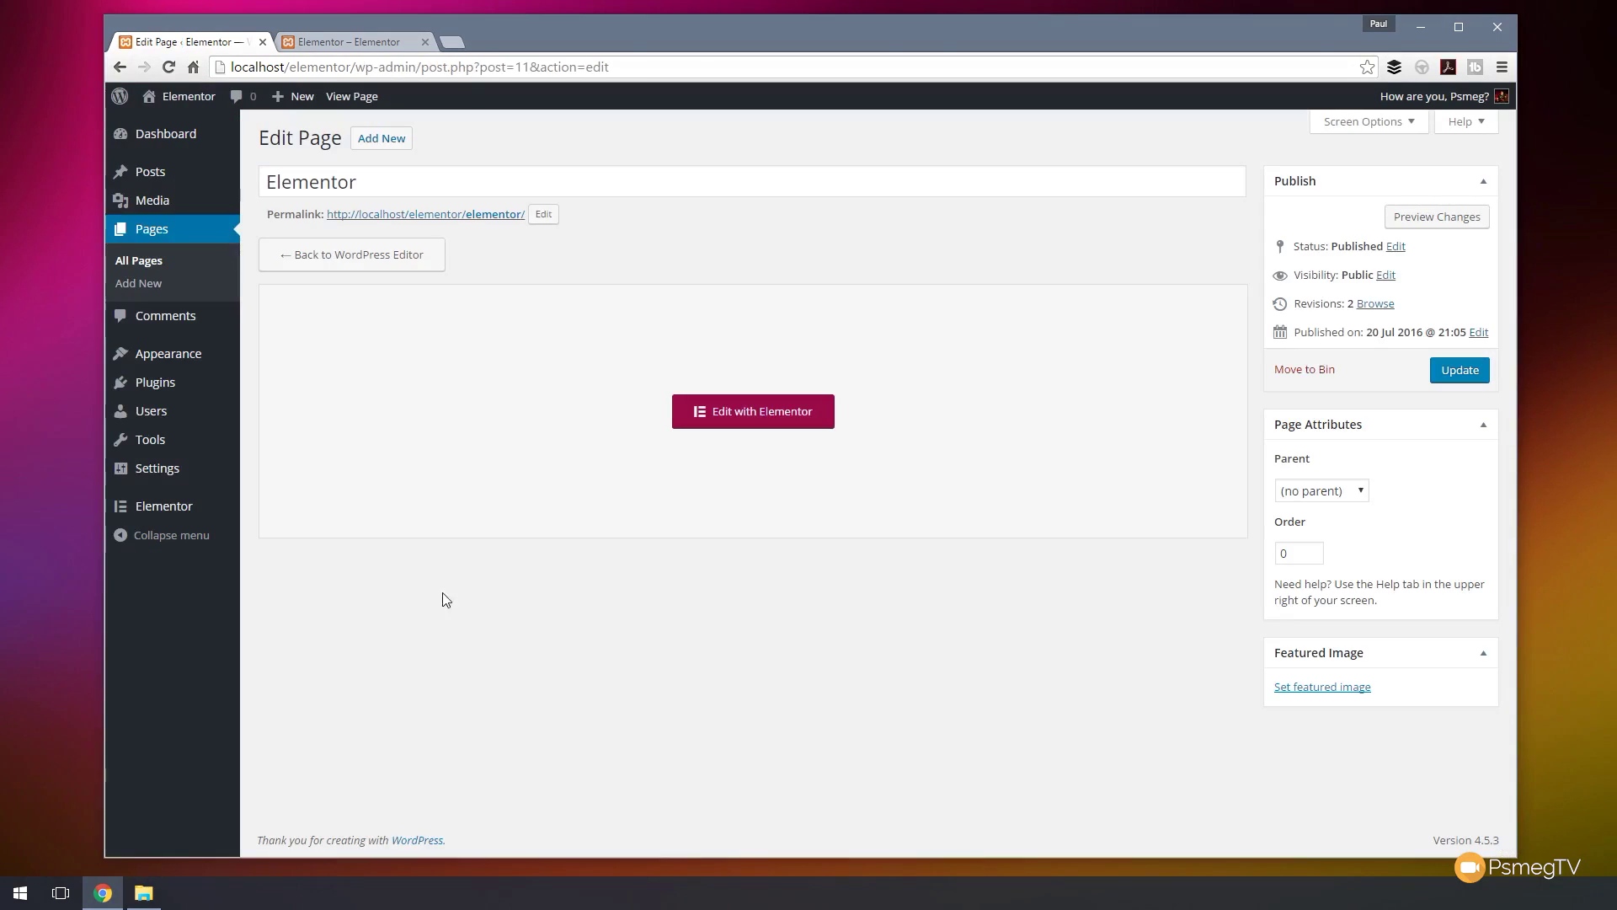
# Open the elementor.com website and look through its home page's feature and theme sections, returning to the start of the page
pyautogui.click(382, 257)
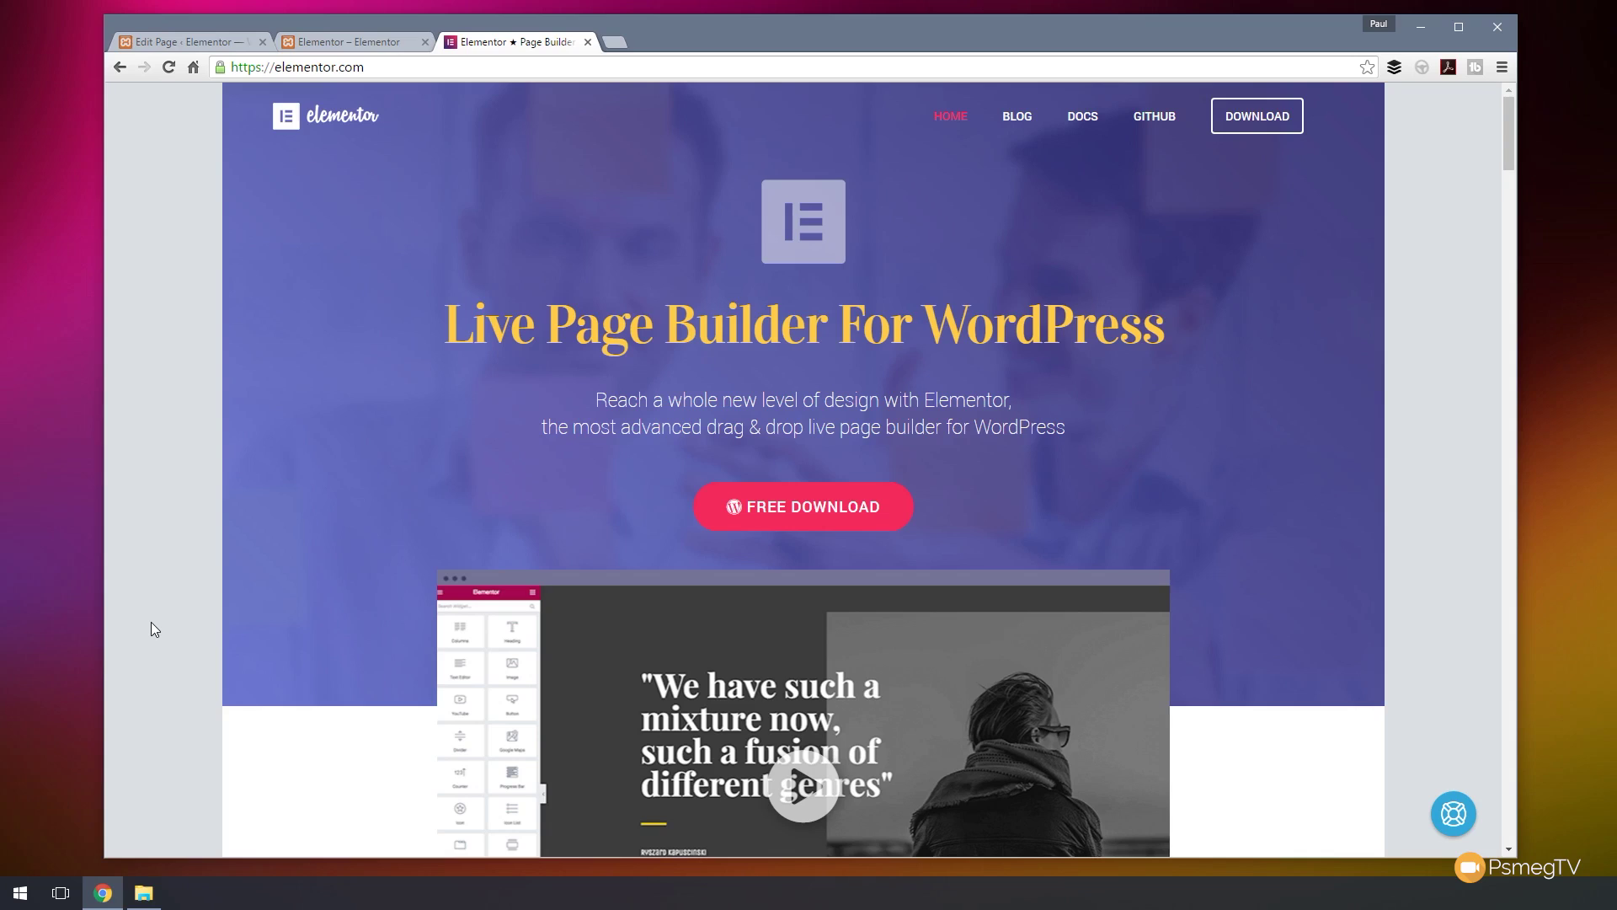
pyautogui.scroll(-5, 149, 624)
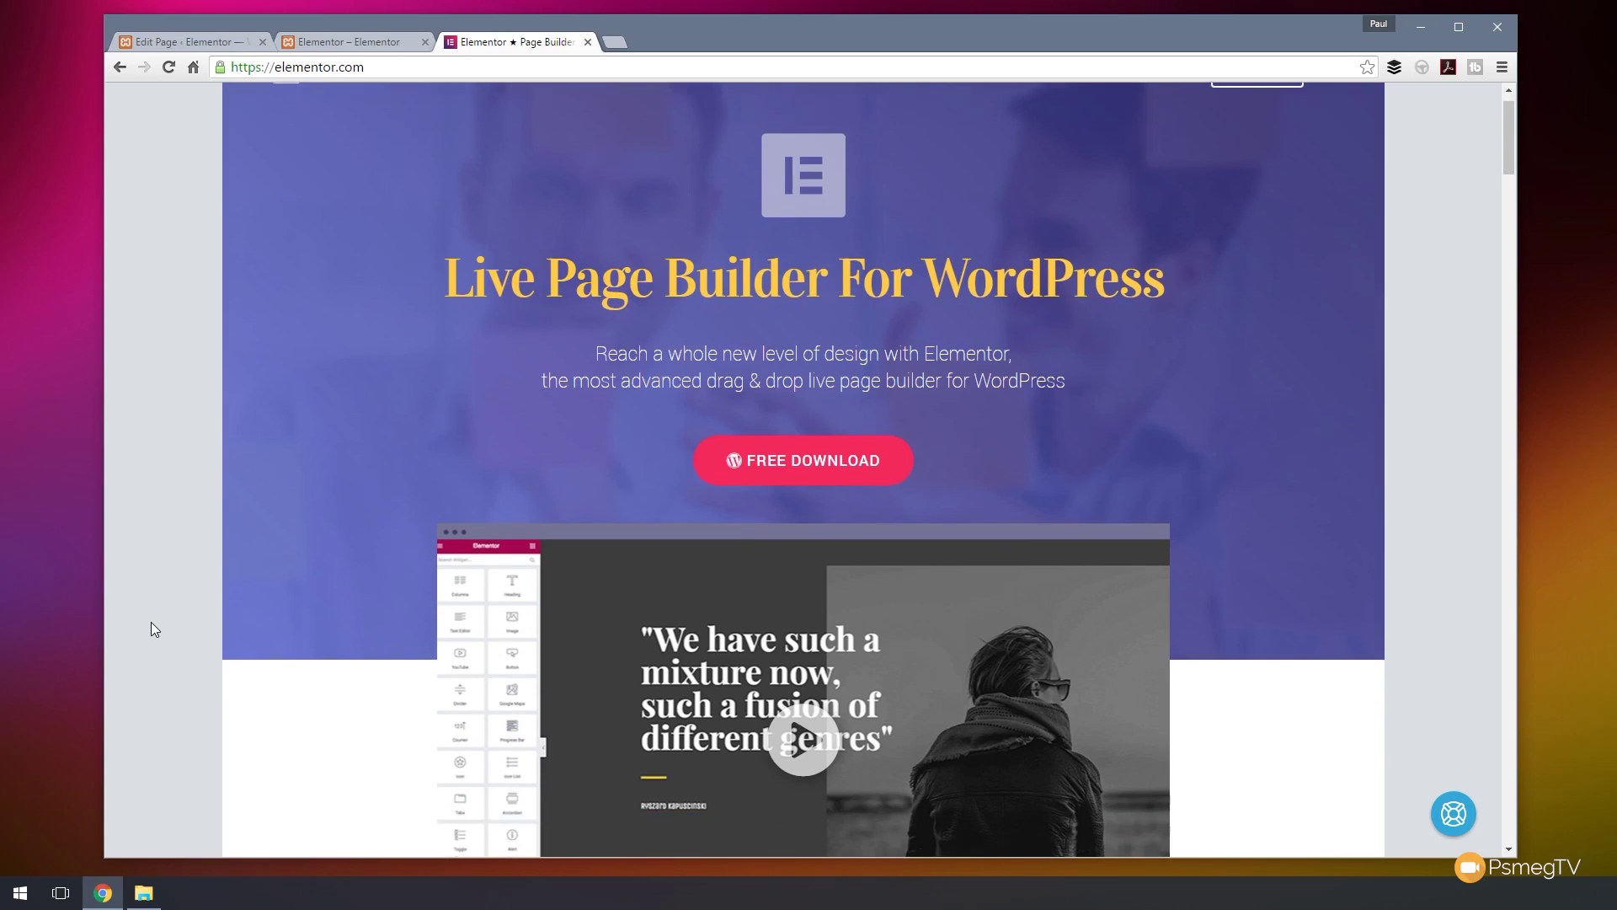
pyautogui.scroll(-2, 150, 623)
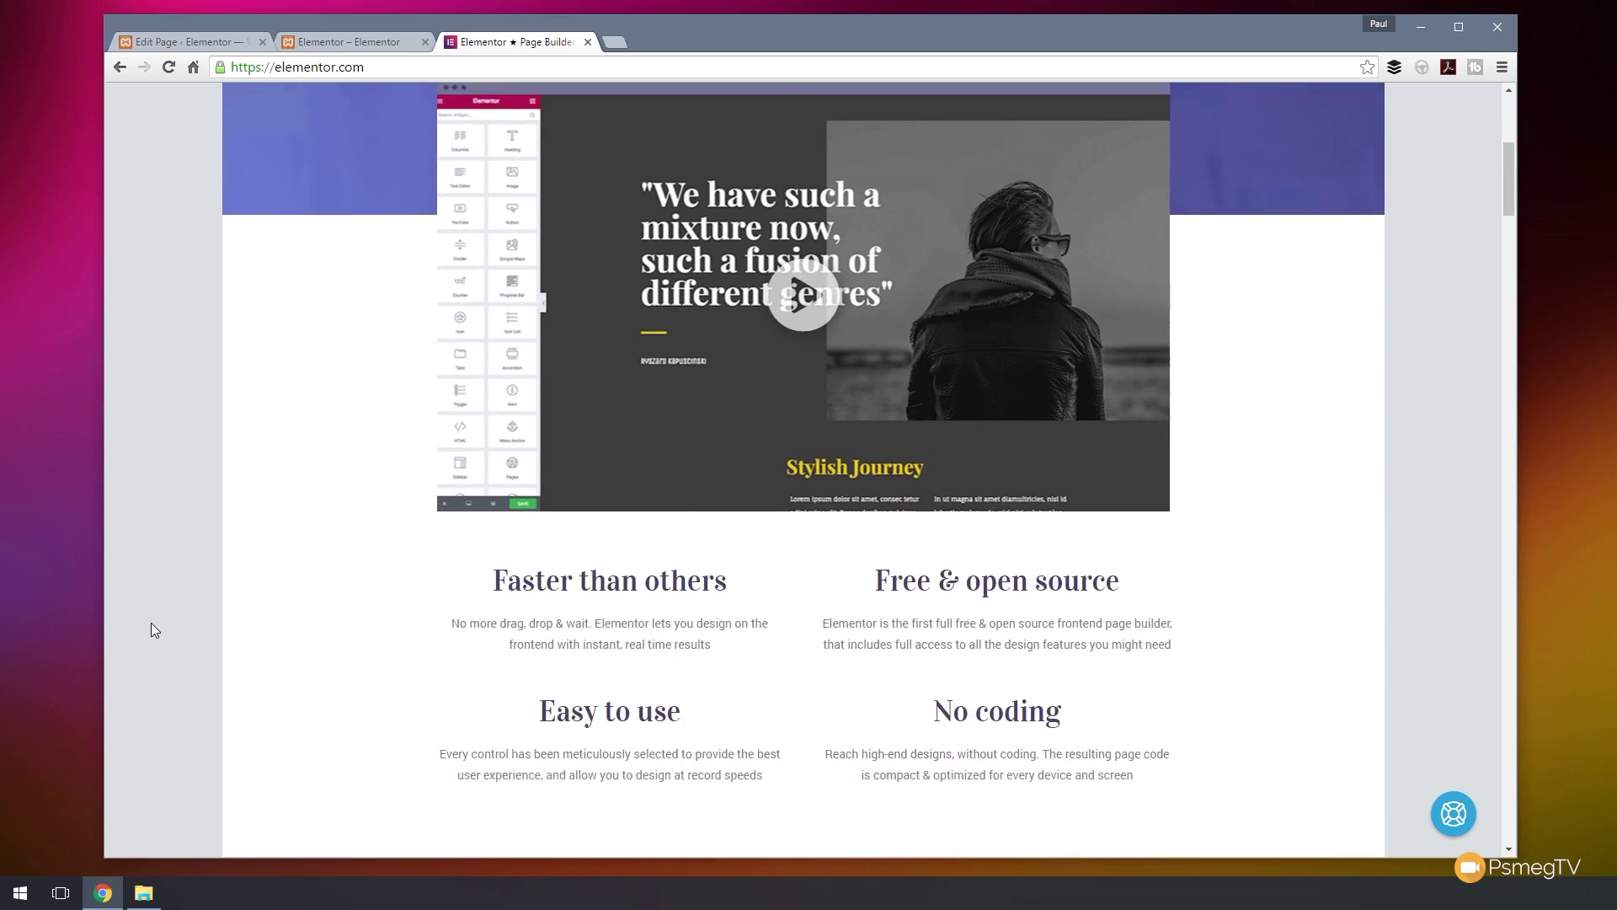
pyautogui.scroll(-2, 150, 623)
pyautogui.scroll(-4, 149, 623)
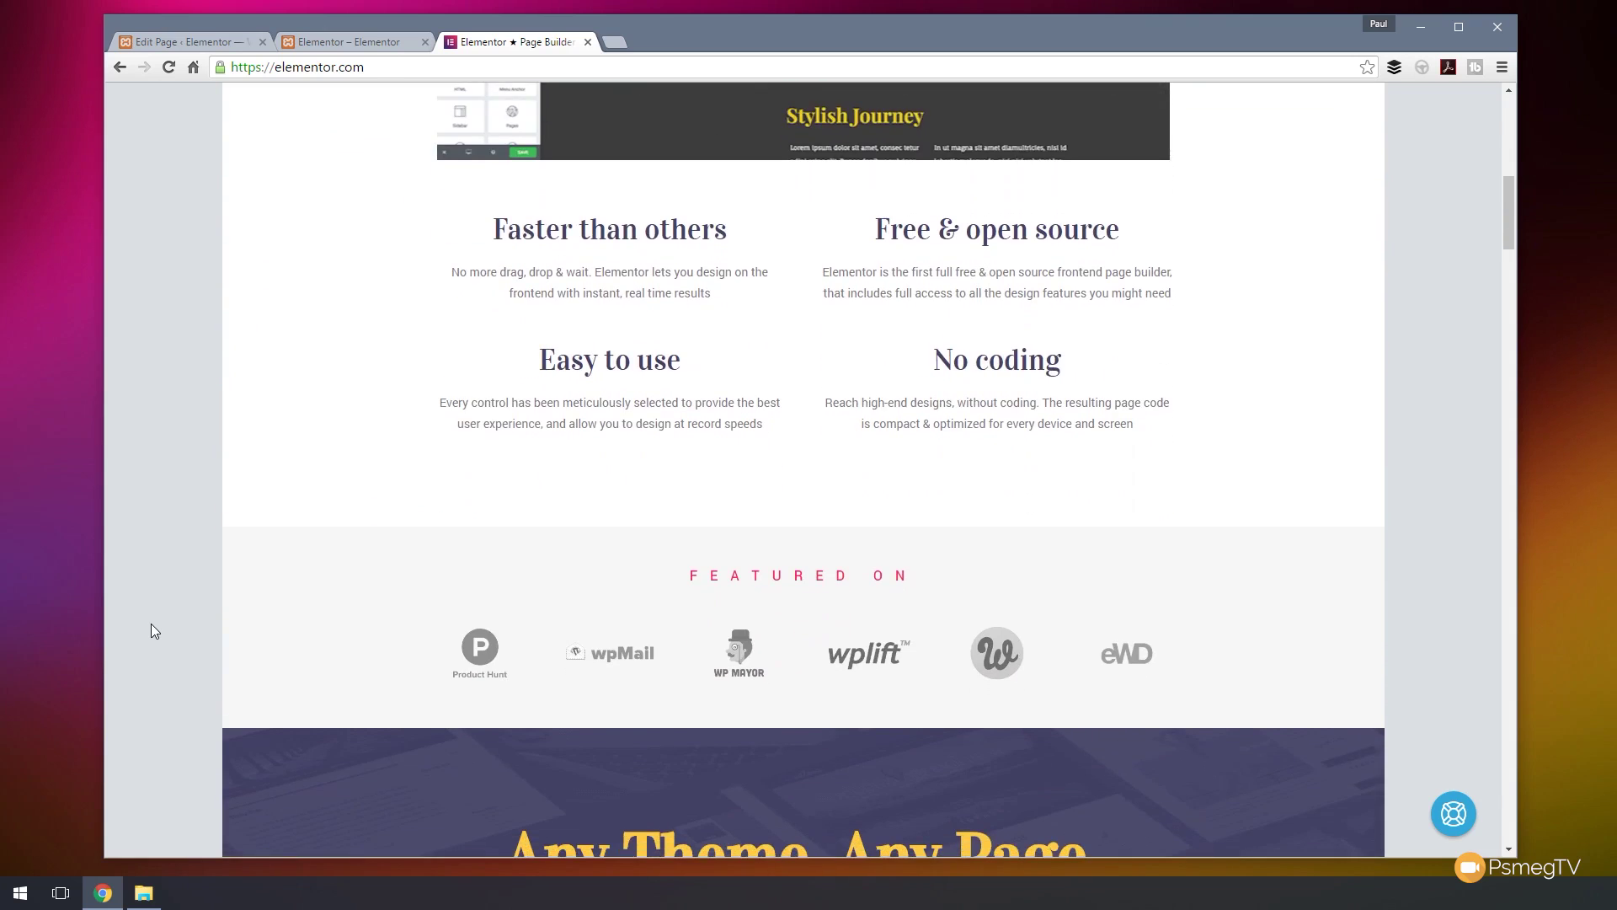
pyautogui.scroll(-5, 152, 628)
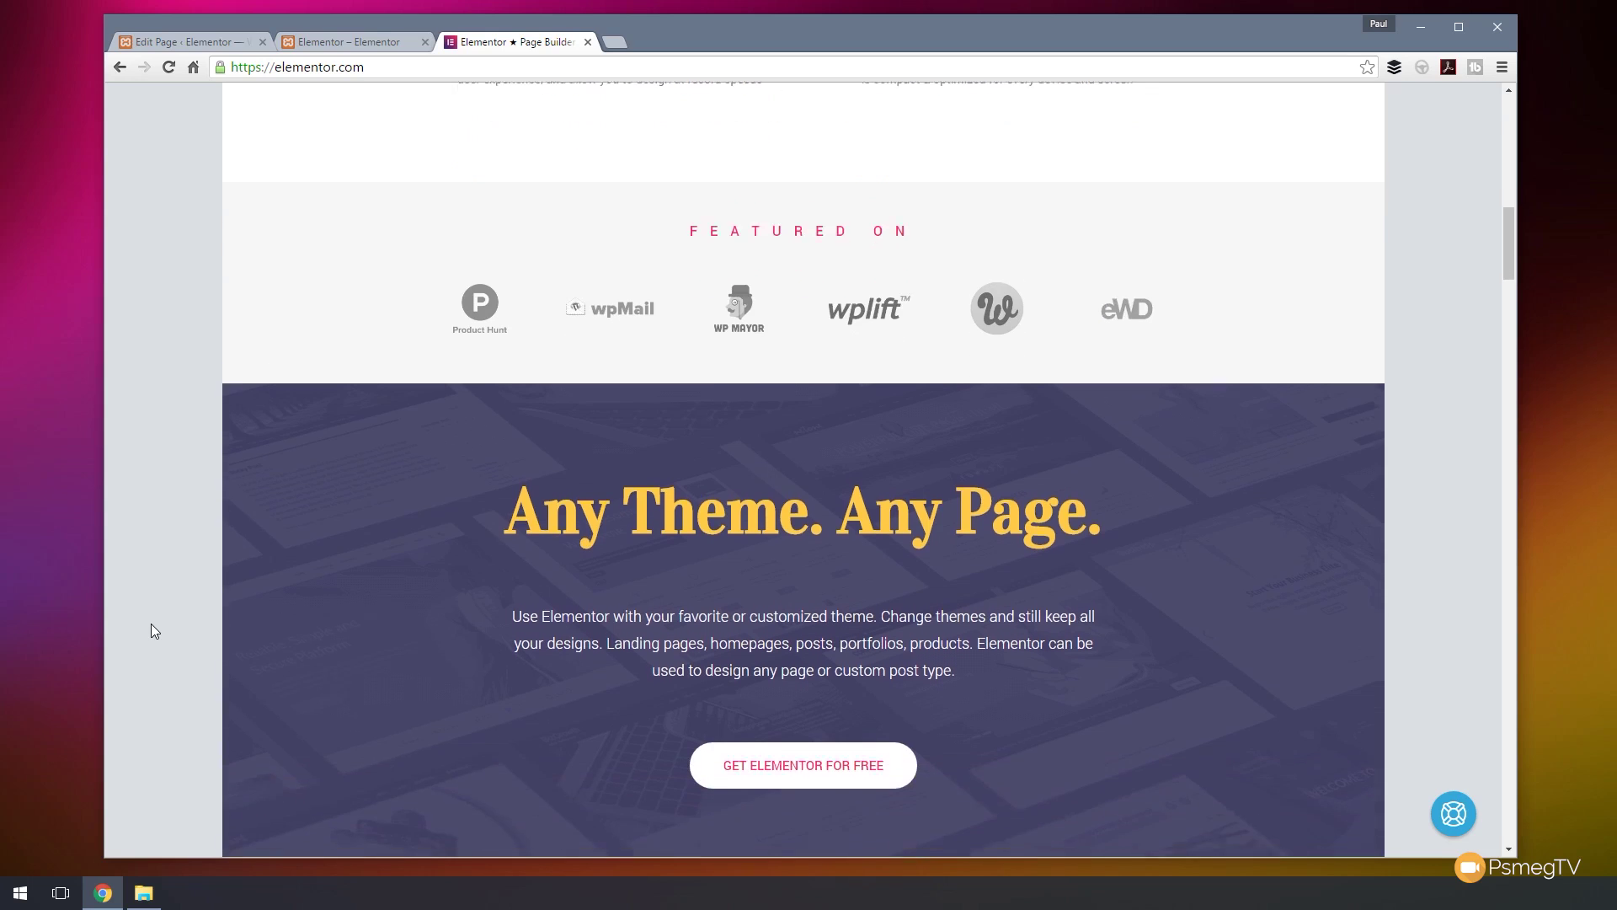
pyautogui.moveTo(1506, 283); pyautogui.dragTo(1502, 149)
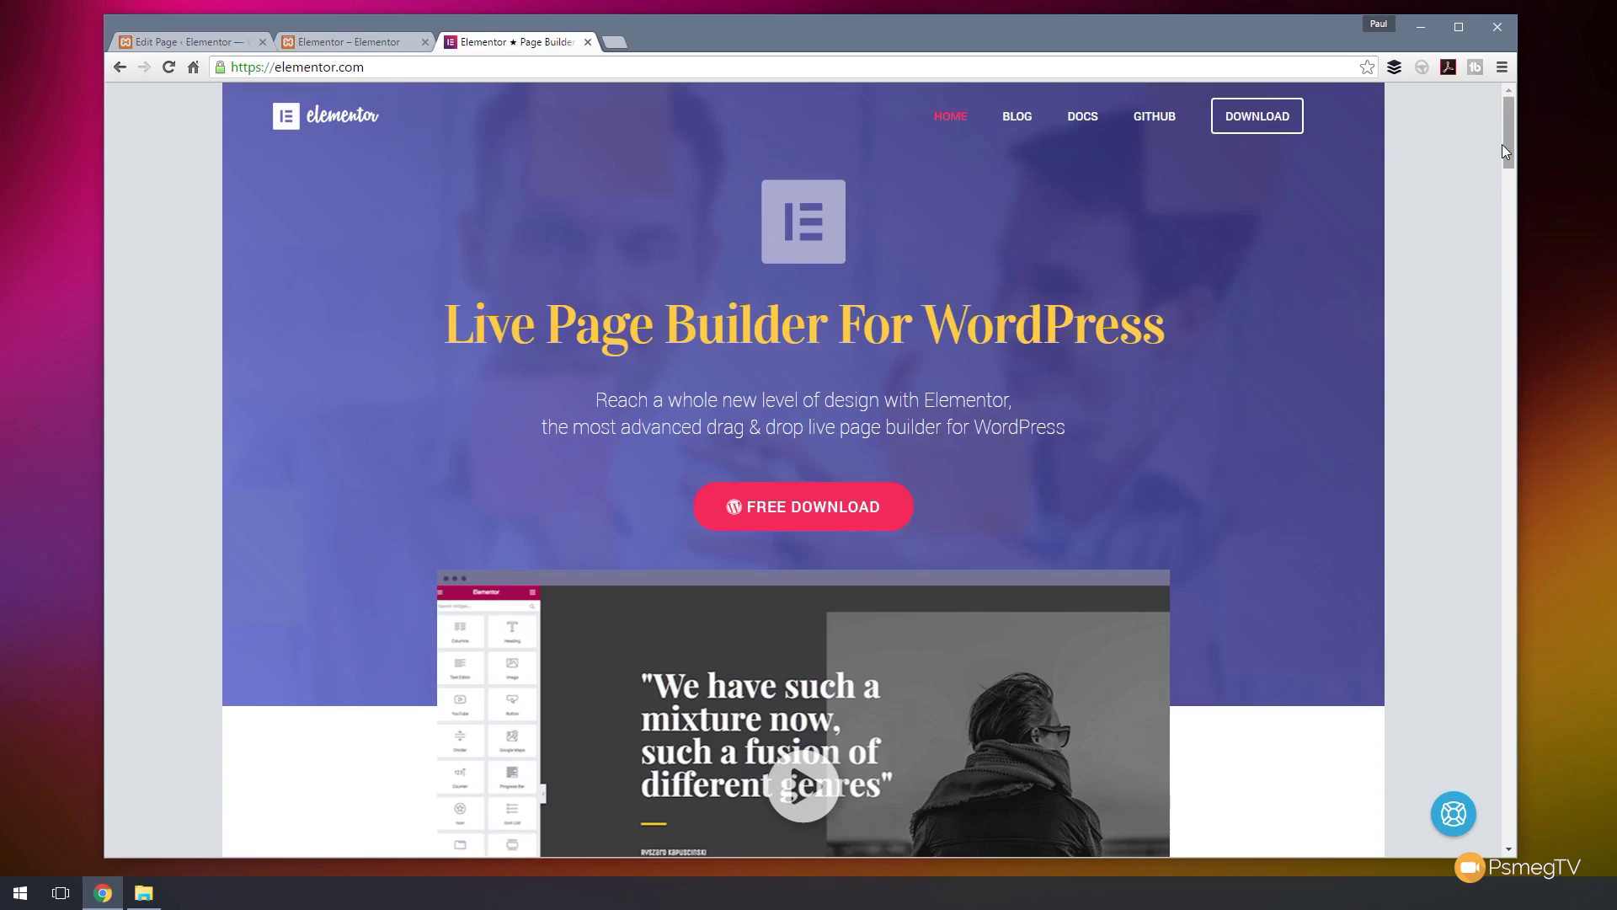